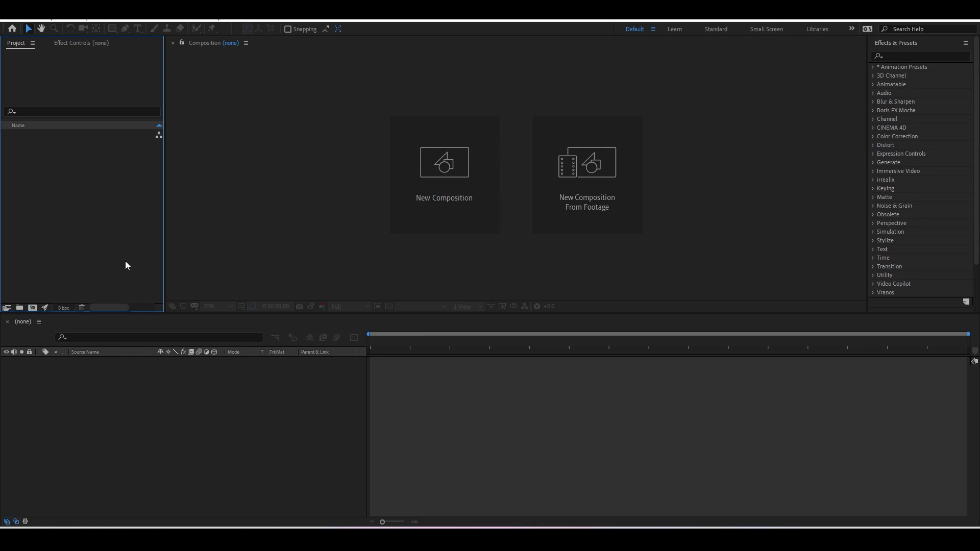
# Create Comp 1 from the imported raw1.mp4 garden footage
pyautogui.click(79, 43)
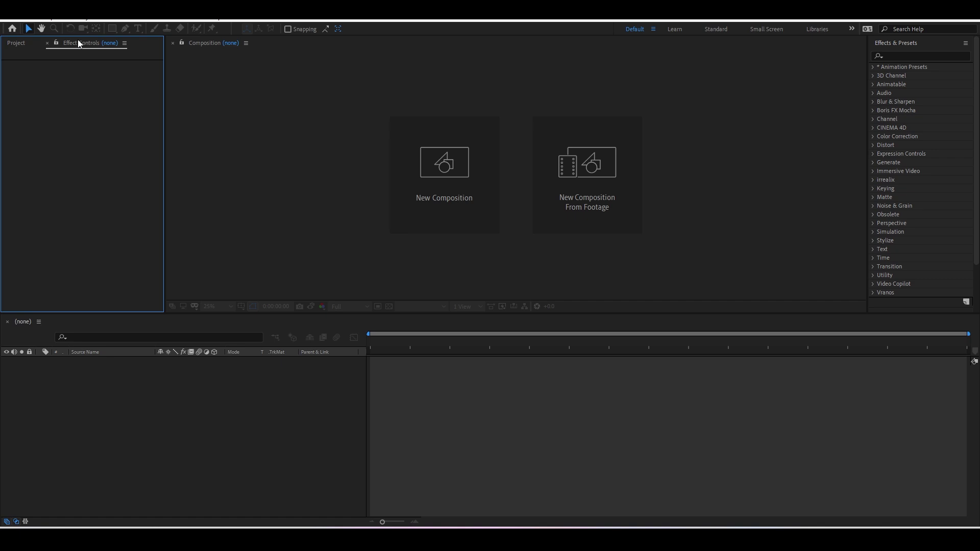
pyautogui.click(26, 44)
pyautogui.click(66, 139)
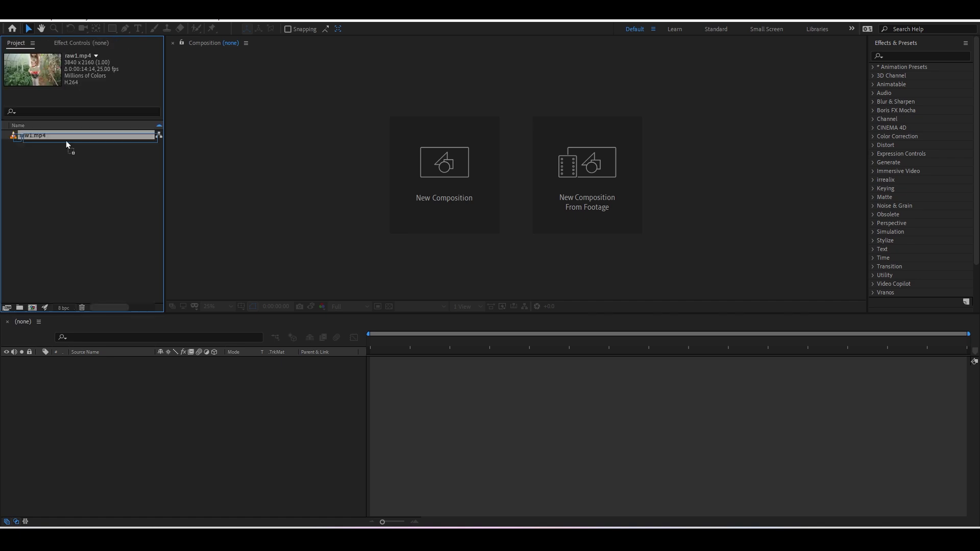
pyautogui.click(32, 306)
pyautogui.press('Return')
pyautogui.moveTo(32, 145); pyautogui.dragTo(96, 384)
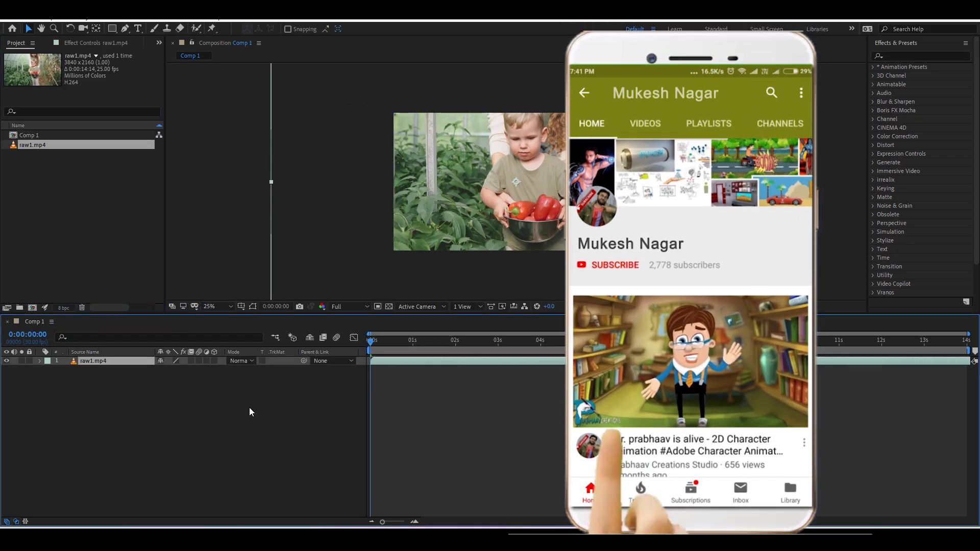
# Fit raw1.mp4 to the comp frame and check its Scale reads 50.3%
pyautogui.hotkey('ctrl', 'alt', 'f')
pyautogui.press('s')
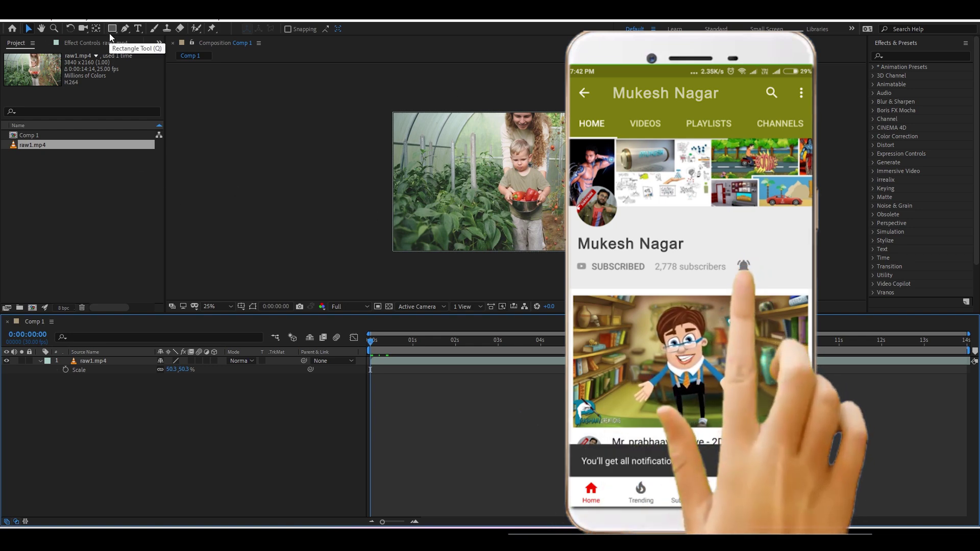
pyautogui.click(40, 360)
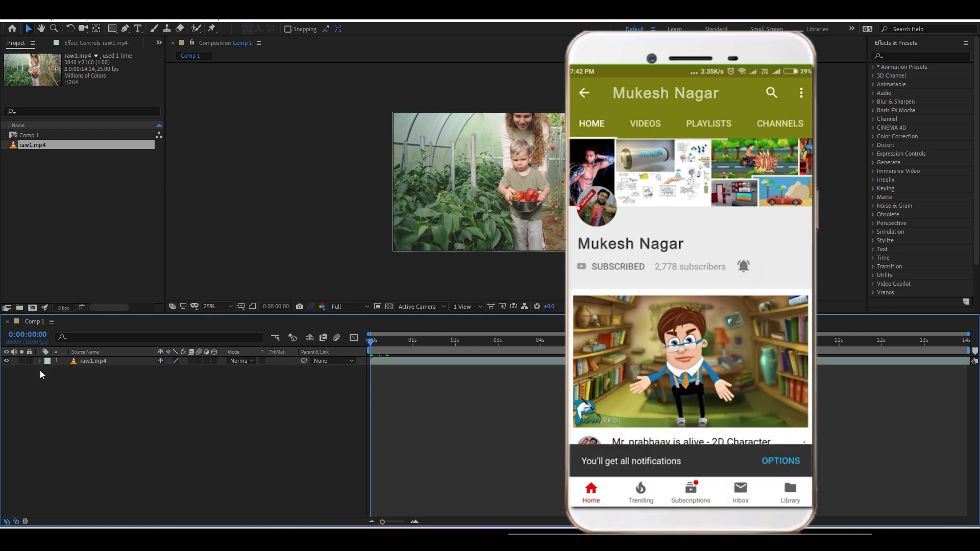
pyautogui.click(39, 362)
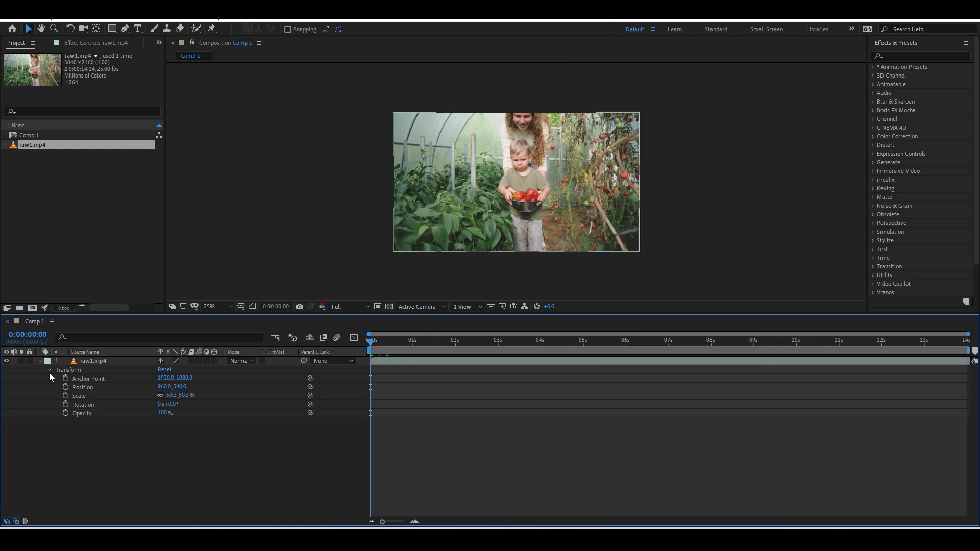
pyautogui.click(50, 370)
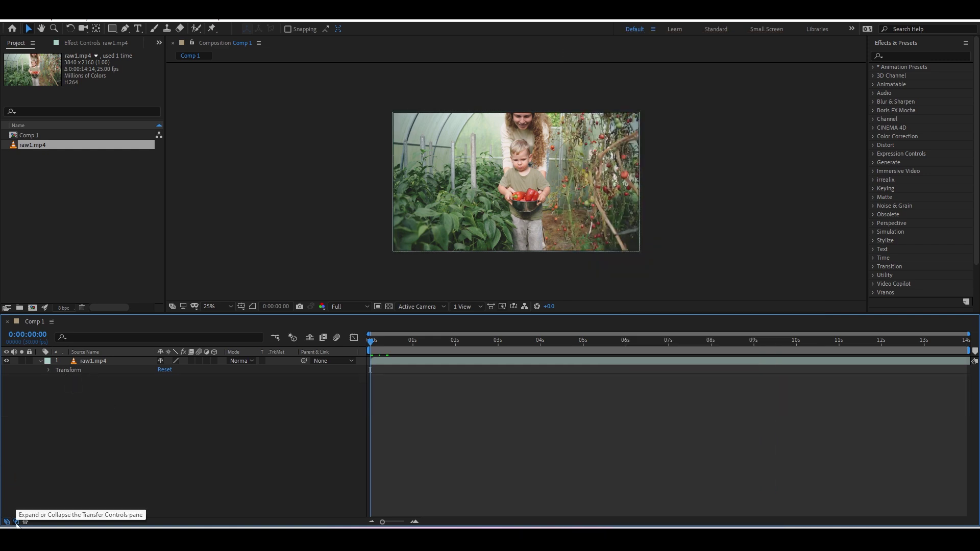
# Inspect the blending mode, track matte and parent columns, leaving Parent at None
pyautogui.click(16, 521)
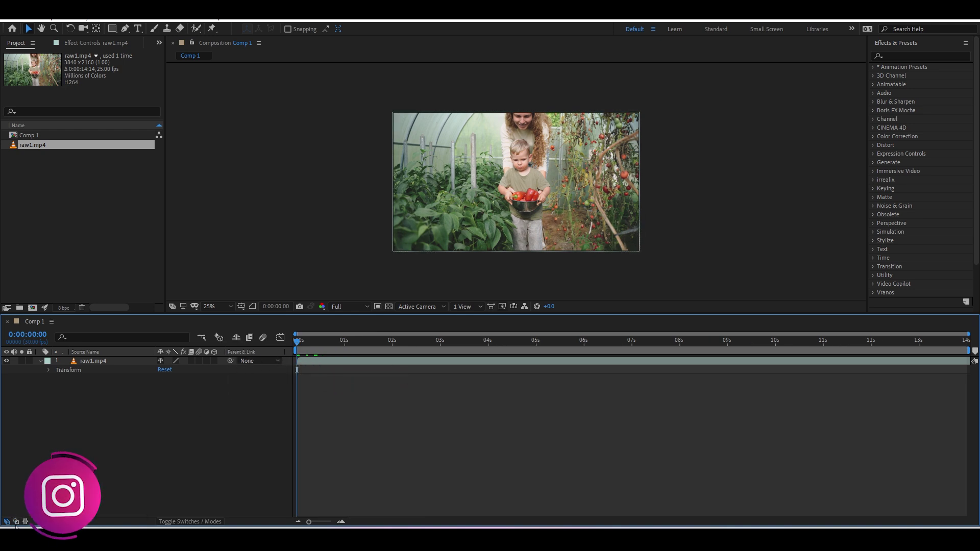
pyautogui.click(16, 522)
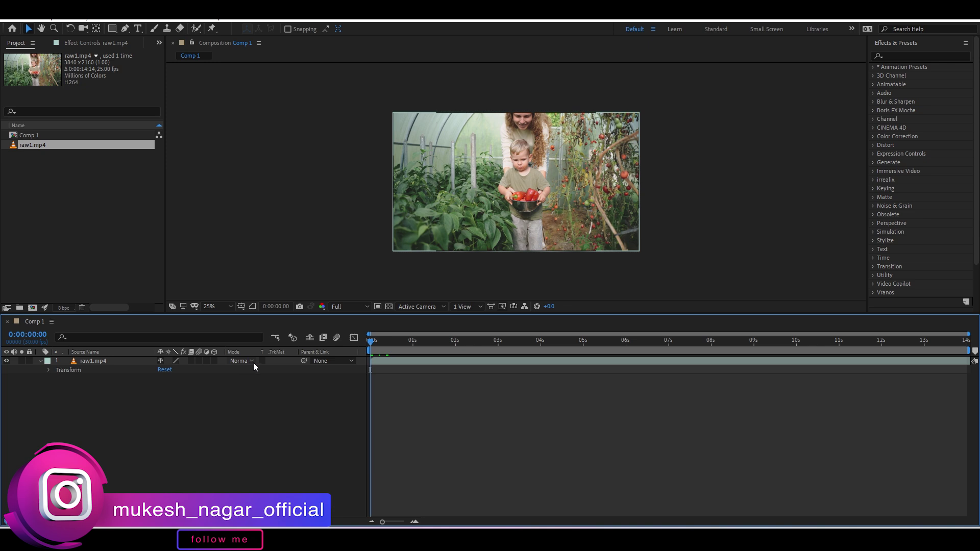
pyautogui.click(346, 363)
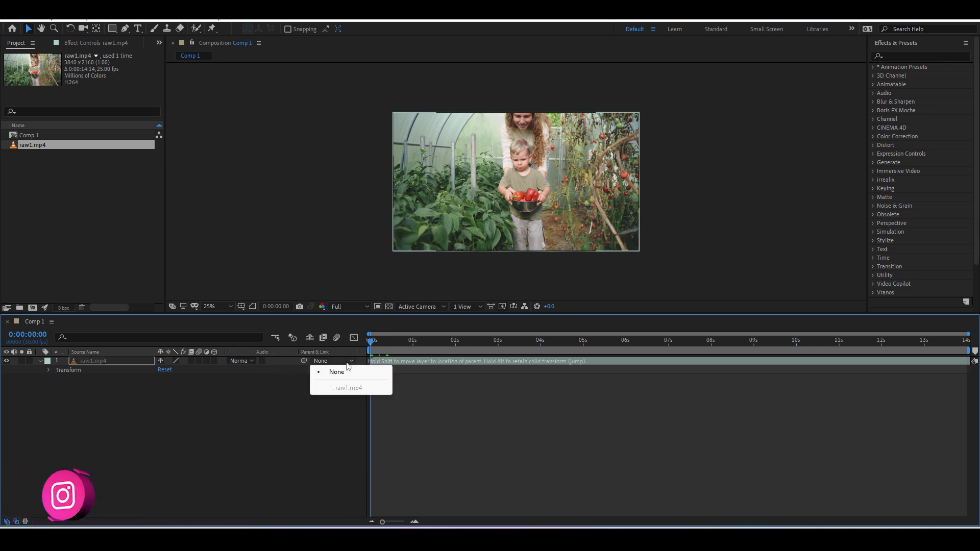
pyautogui.click(321, 398)
pyautogui.rightClick(116, 455)
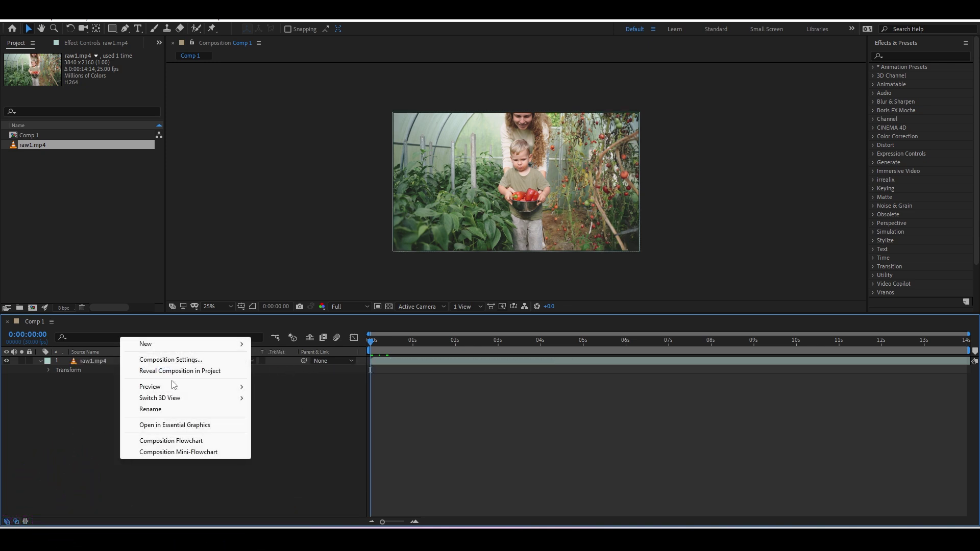
pyautogui.click(123, 199)
# Draw a black rectangle beside the boy as Shape Layer 1
pyautogui.click(115, 27)
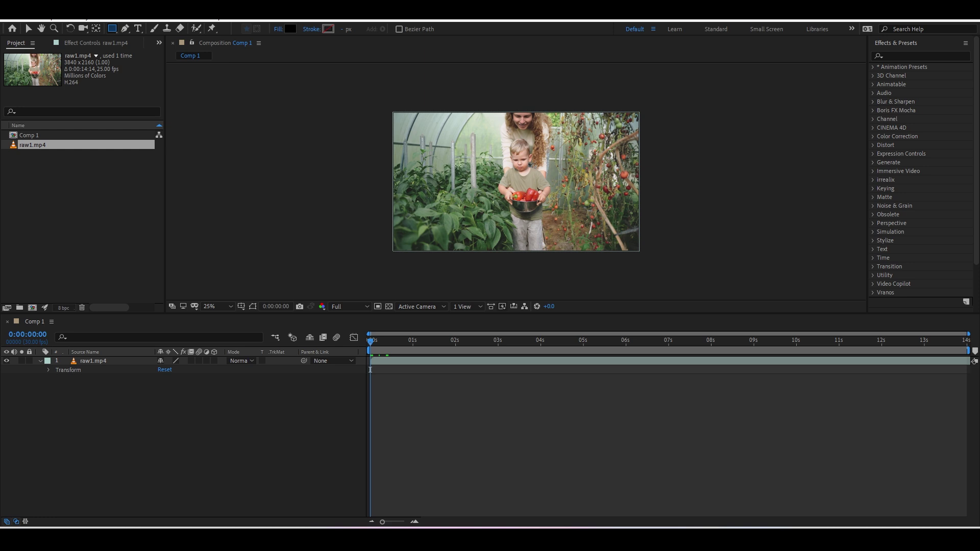
pyautogui.moveTo(440, 159); pyautogui.dragTo(509, 210)
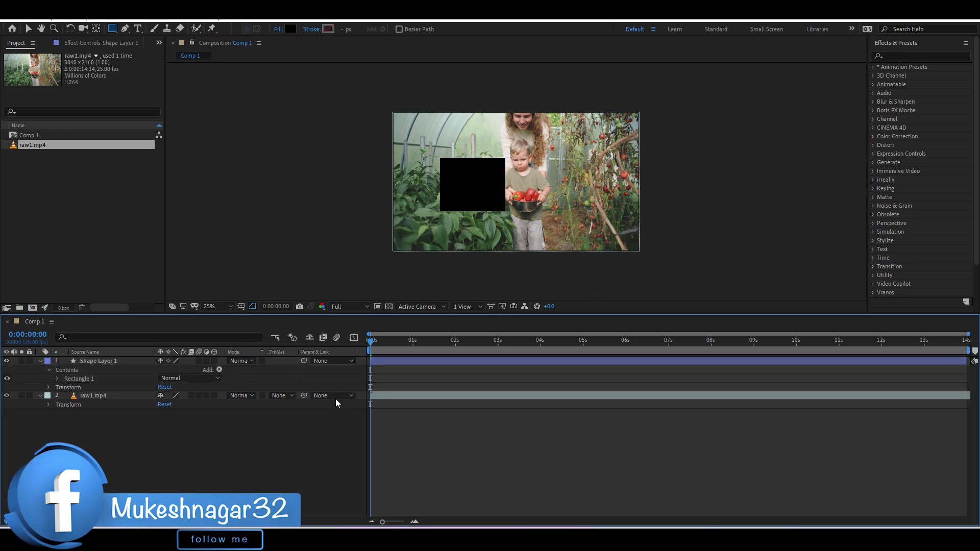
pyautogui.click(127, 407)
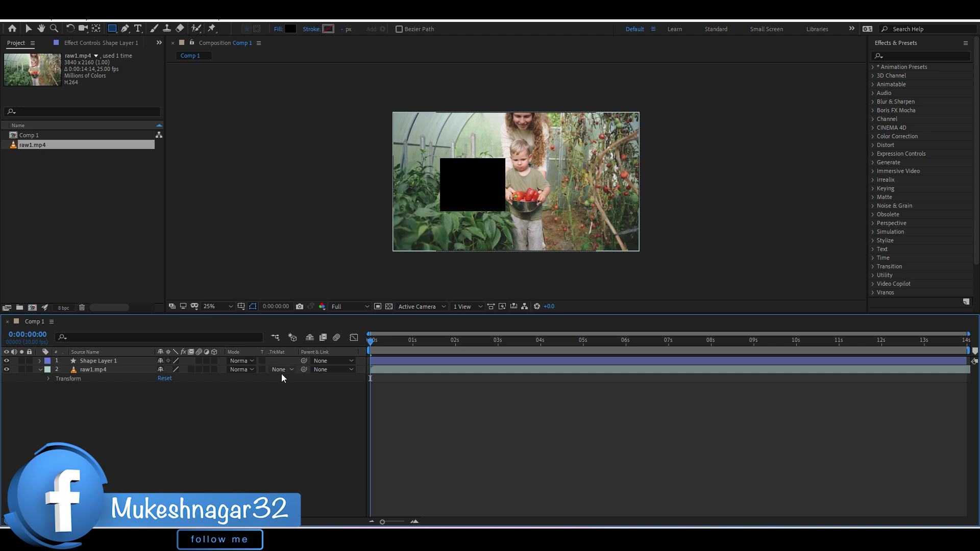
pyautogui.click(120, 361)
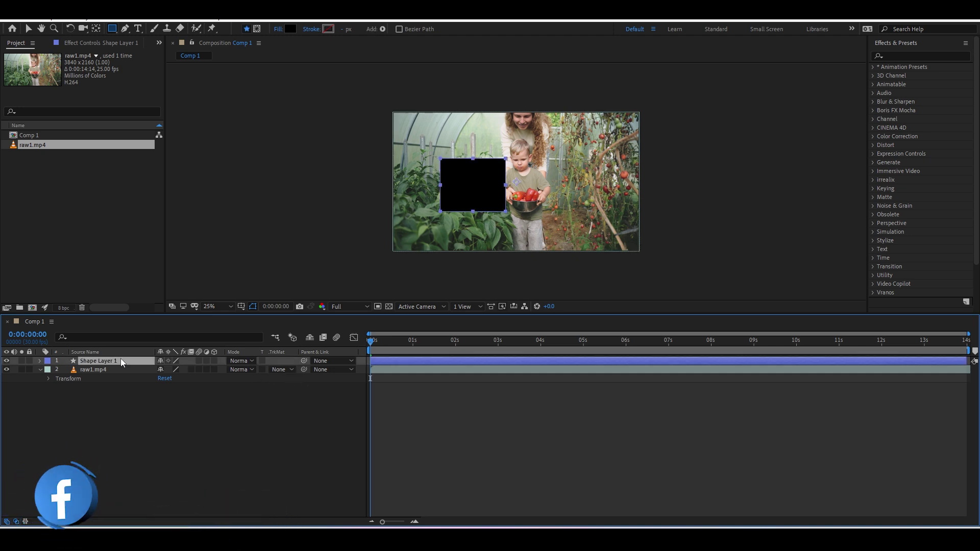
pyautogui.press('Delete')
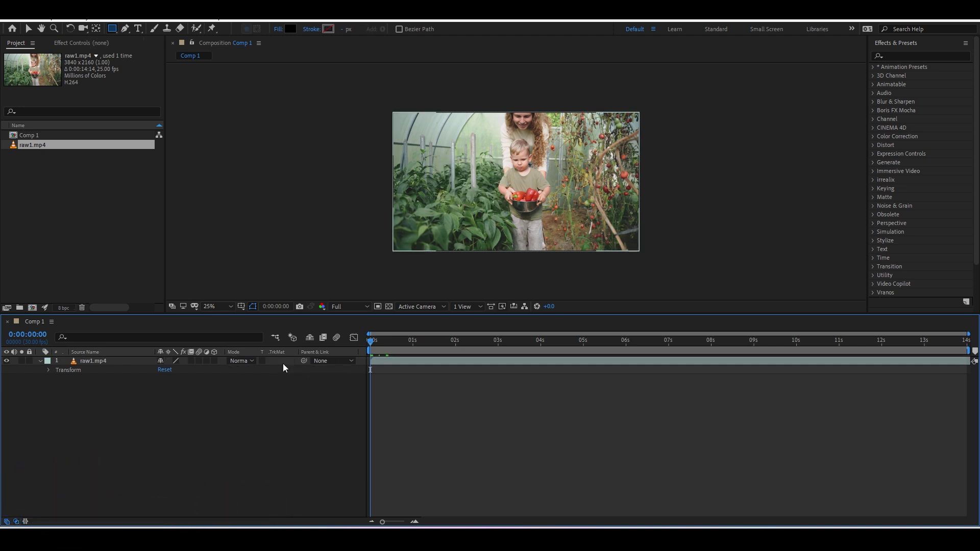
pyautogui.hotkey('ctrl', 'z')
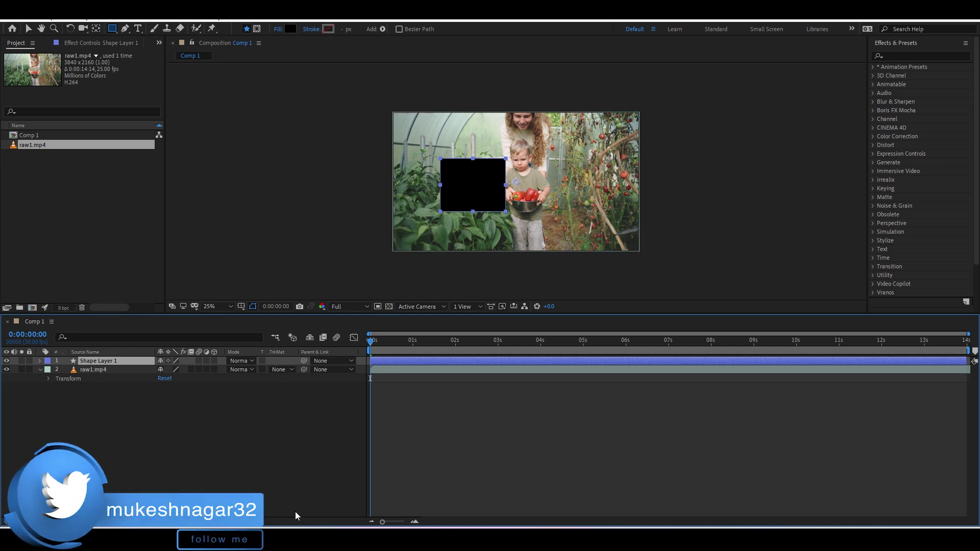
# Turn off Shape Layer 1's visibility and select the raw1.mp4 layer
pyautogui.click(281, 370)
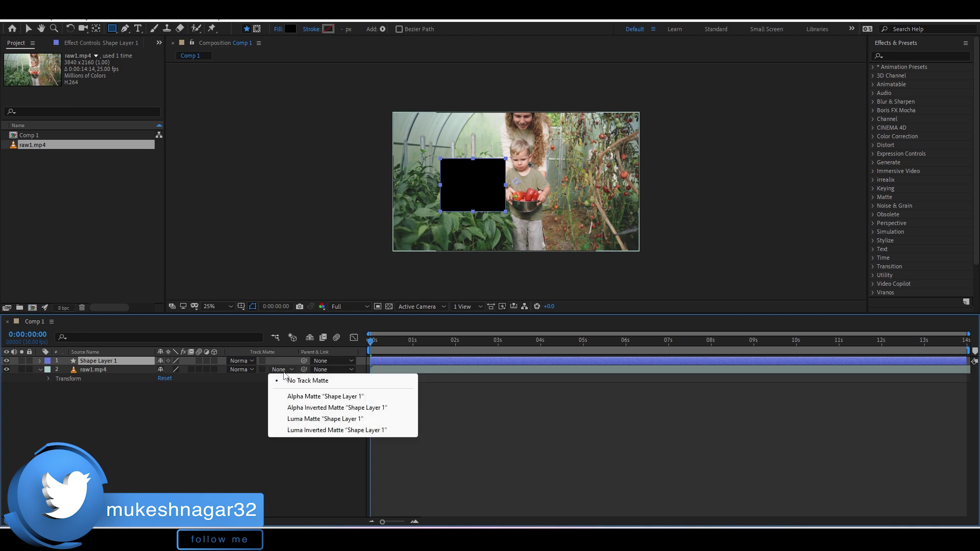
pyautogui.click(268, 384)
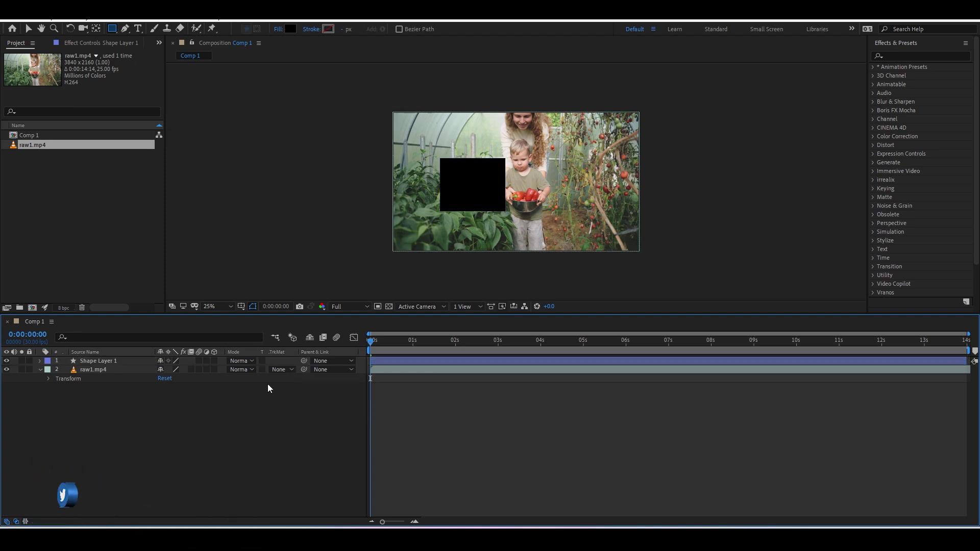
pyautogui.click(6, 361)
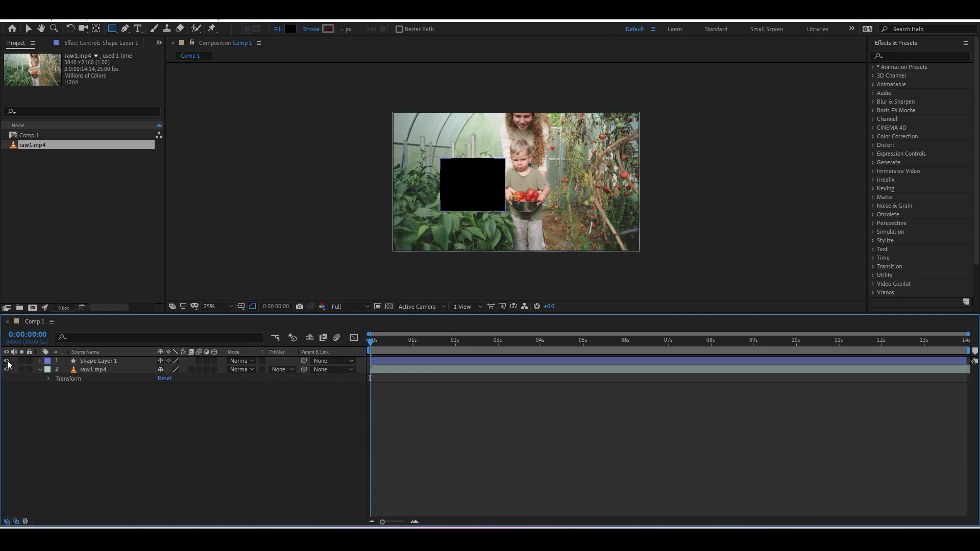
pyautogui.click(111, 362)
pyautogui.click(128, 369)
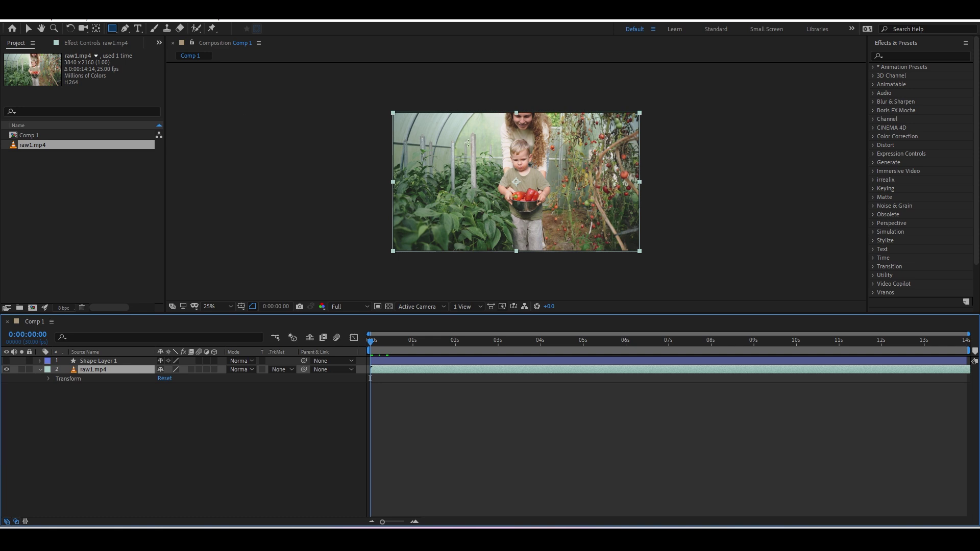
pyautogui.moveTo(497, 134)
pyautogui.mouseDown()
pyautogui.moveTo(556, 187)
pyautogui.moveTo(527, 196)
pyautogui.moveTo(536, 166)
pyautogui.moveTo(465, 194)
pyautogui.moveTo(534, 189)
pyautogui.moveTo(537, 165)
pyautogui.mouseUp()
pyautogui.press('v')
pyautogui.click(499, 189)
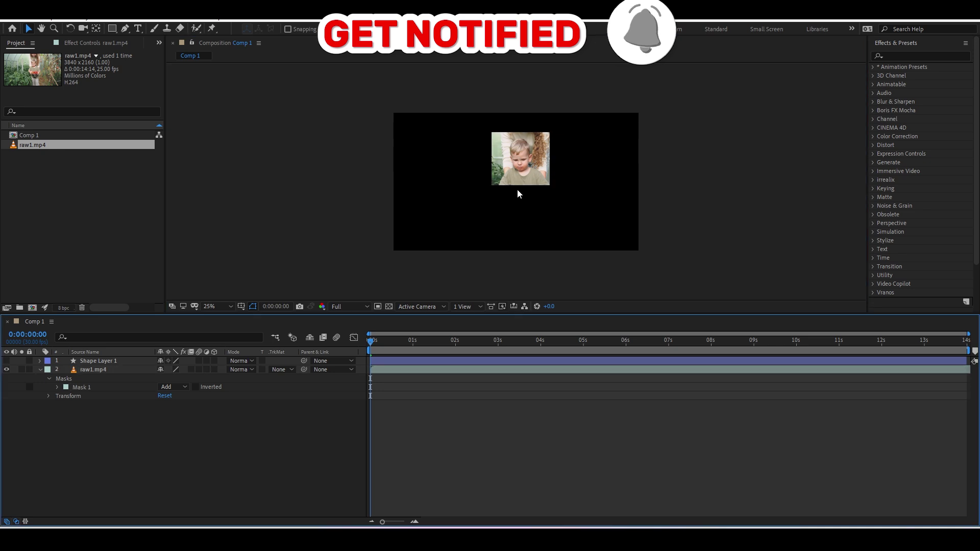
pyautogui.moveTo(586, 151)
pyautogui.mouseDown()
pyautogui.moveTo(495, 163)
pyautogui.moveTo(550, 188)
pyautogui.moveTo(547, 205)
pyautogui.mouseUp()
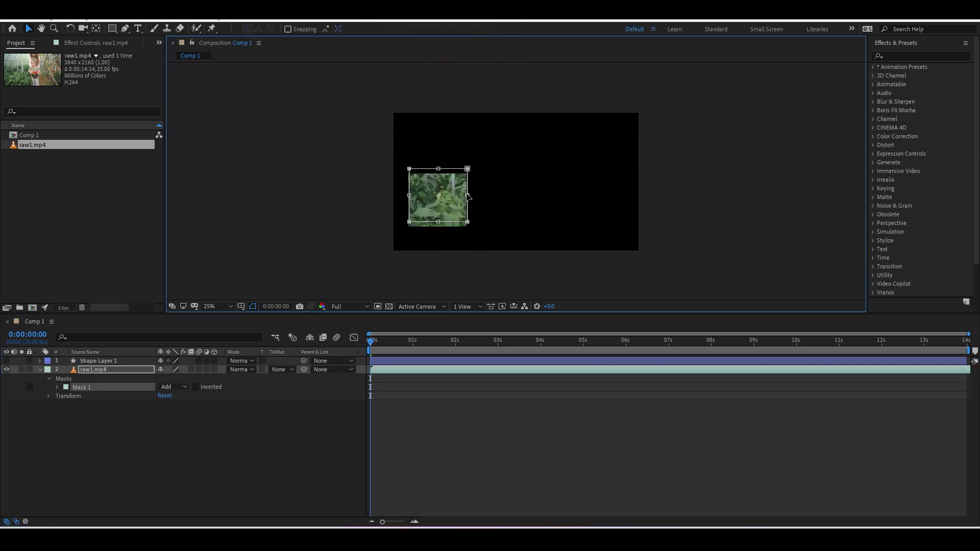
pyautogui.click(523, 147)
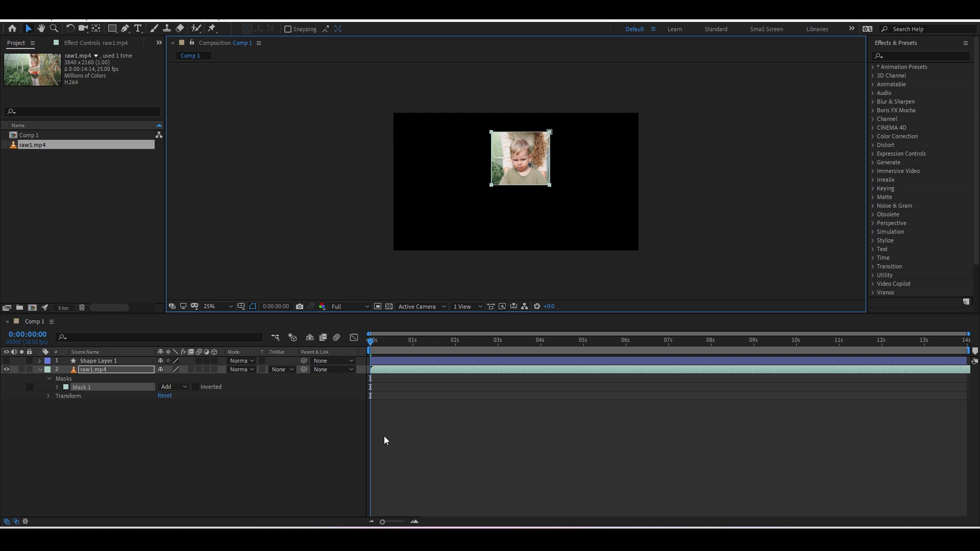
pyautogui.click(66, 378)
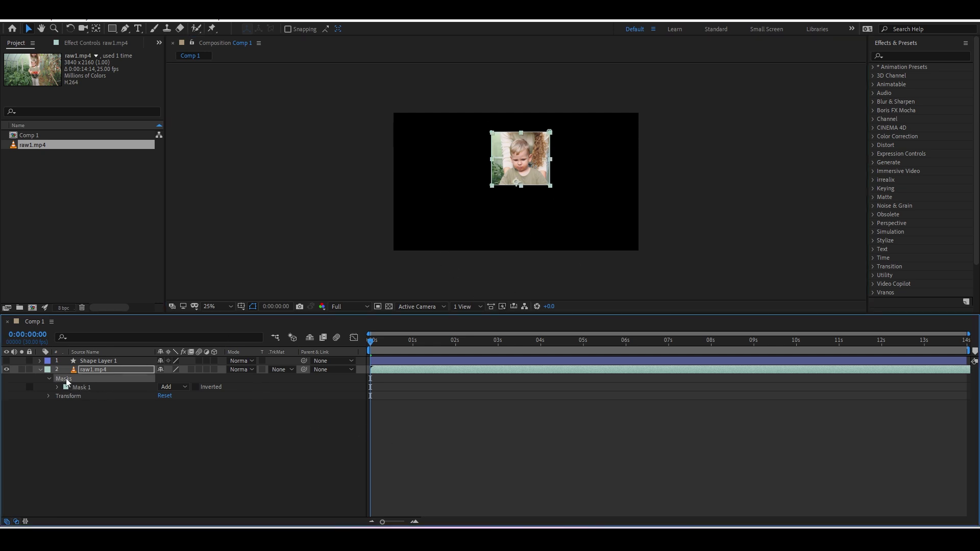
pyautogui.press('Delete')
pyautogui.click(287, 370)
# Show Shape Layer 1 again and move the rectangle over the woman's torso
pyautogui.click(39, 388)
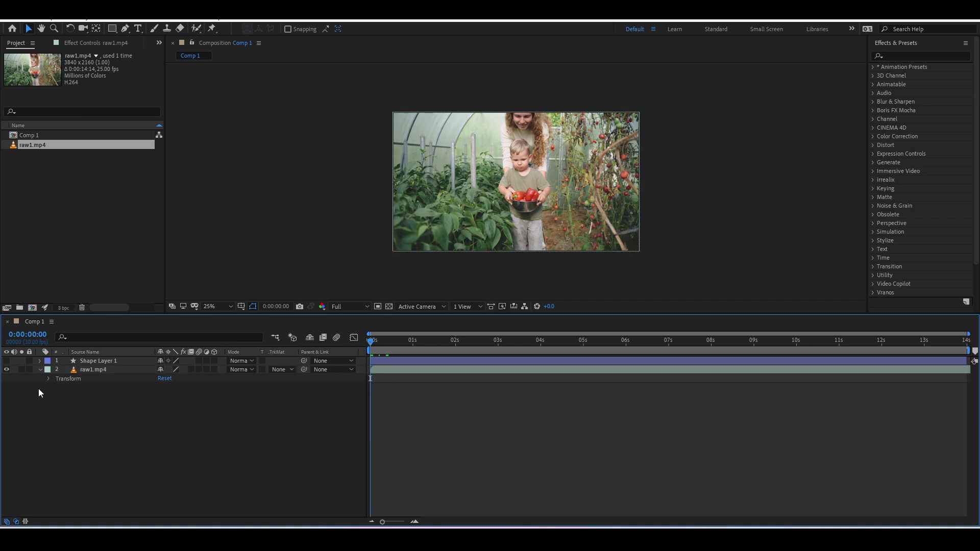
pyautogui.click(86, 362)
pyautogui.click(6, 361)
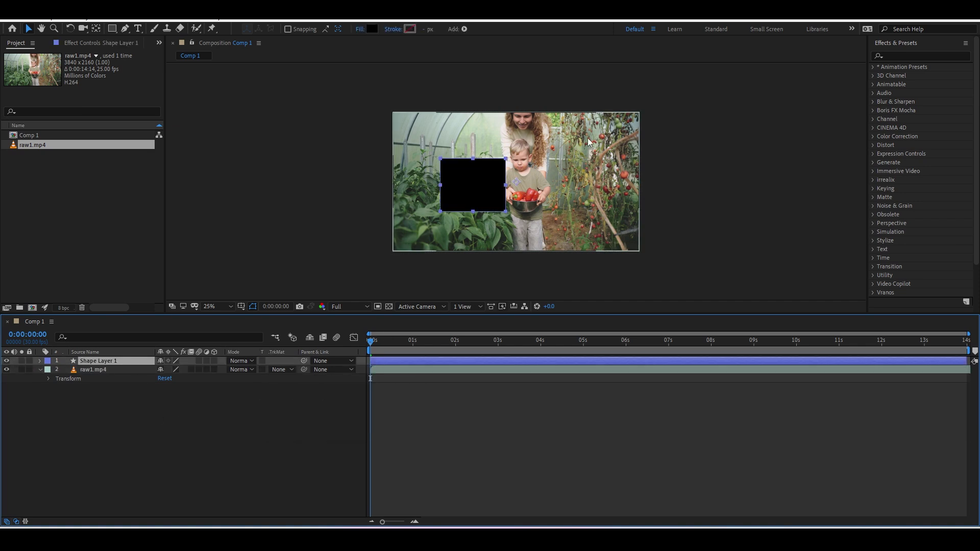
pyautogui.moveTo(460, 197); pyautogui.dragTo(511, 176)
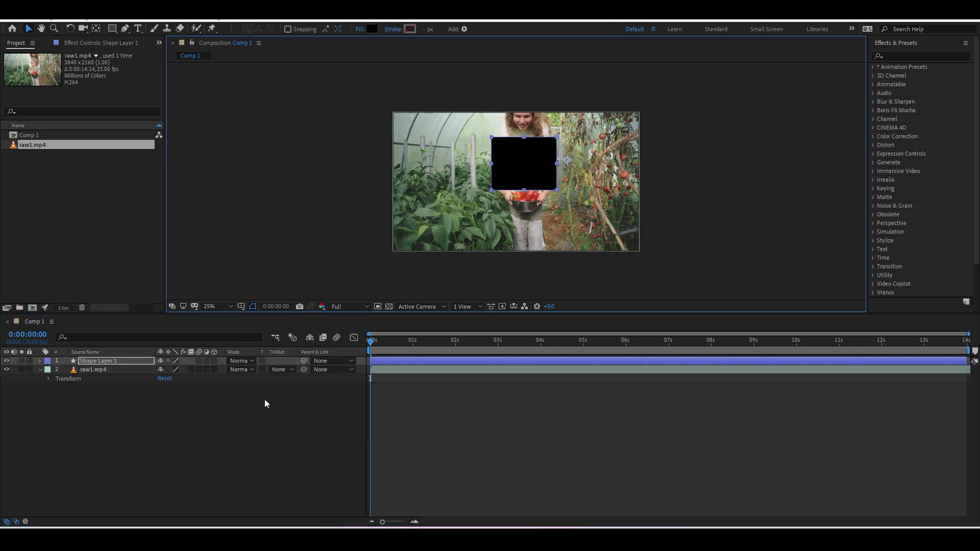
# Set raw1.mp4's Track Matte to Alpha Matte "Shape Layer 1", comparing with and without it
pyautogui.click(292, 369)
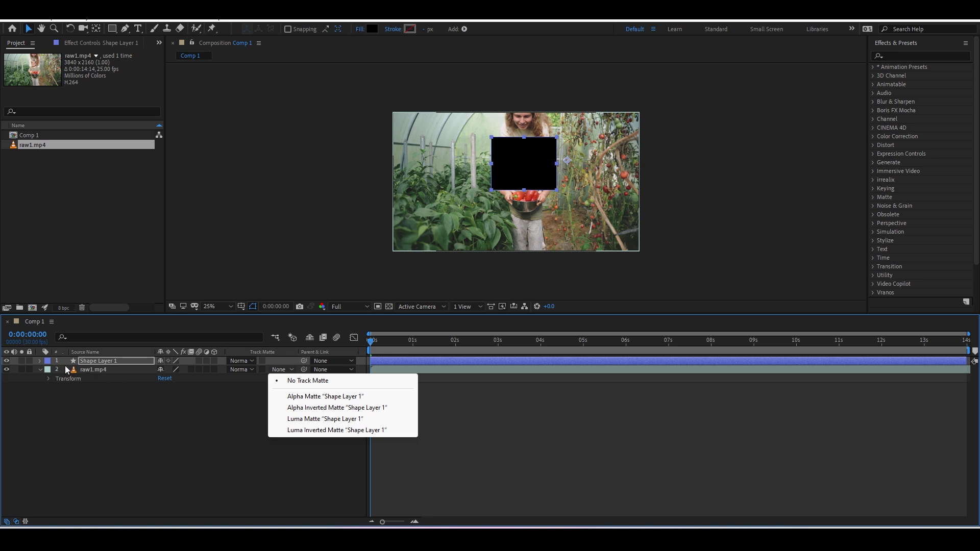
pyautogui.click(337, 396)
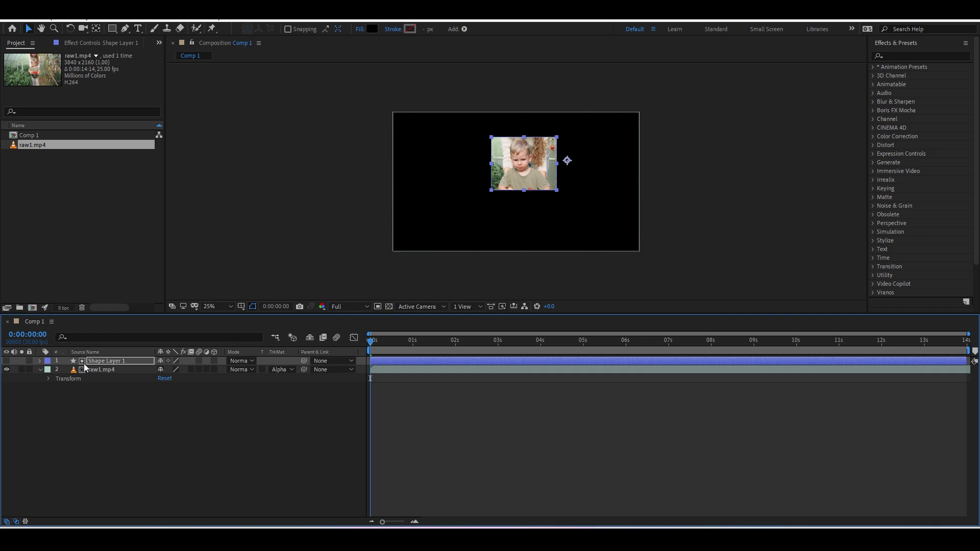
pyautogui.hotkey('ctrl', 'z')
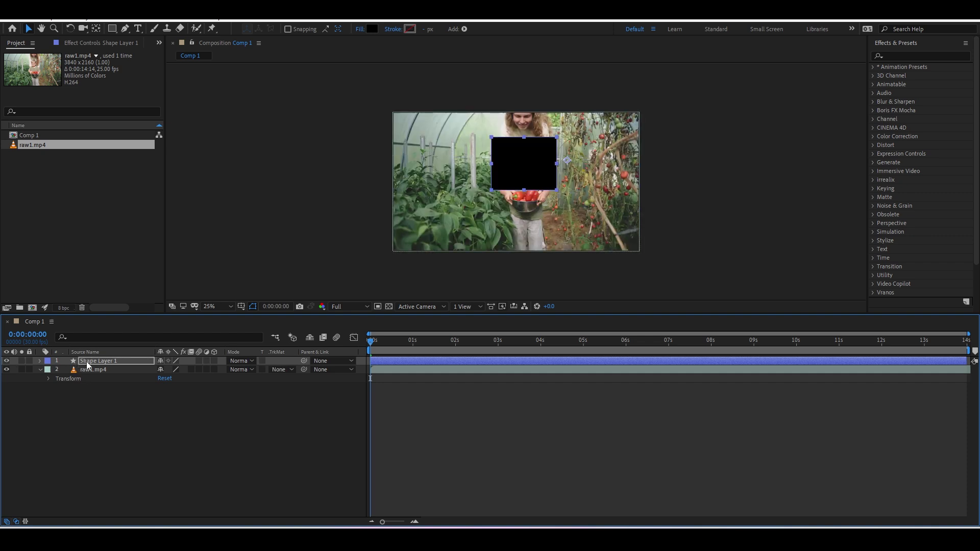
pyautogui.click(284, 369)
pyautogui.click(316, 394)
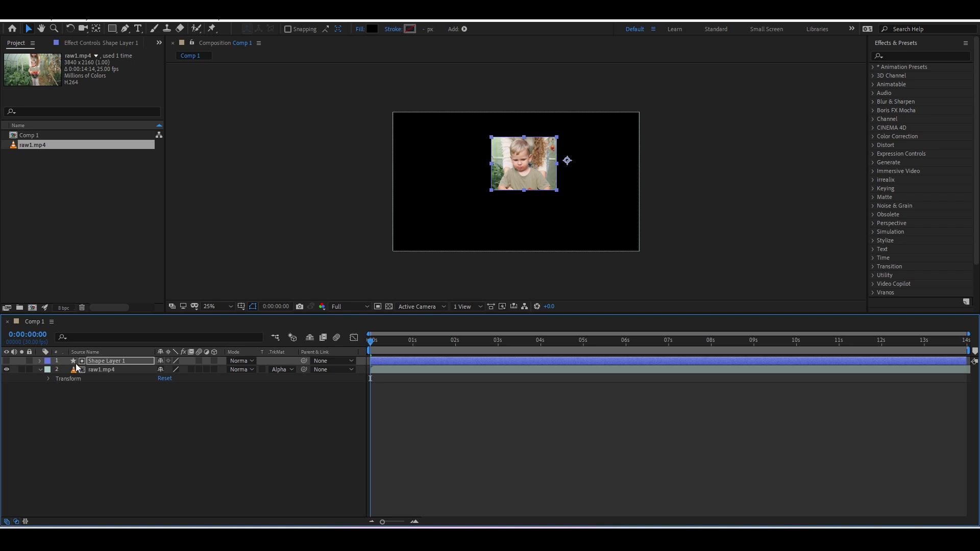
pyautogui.click(94, 362)
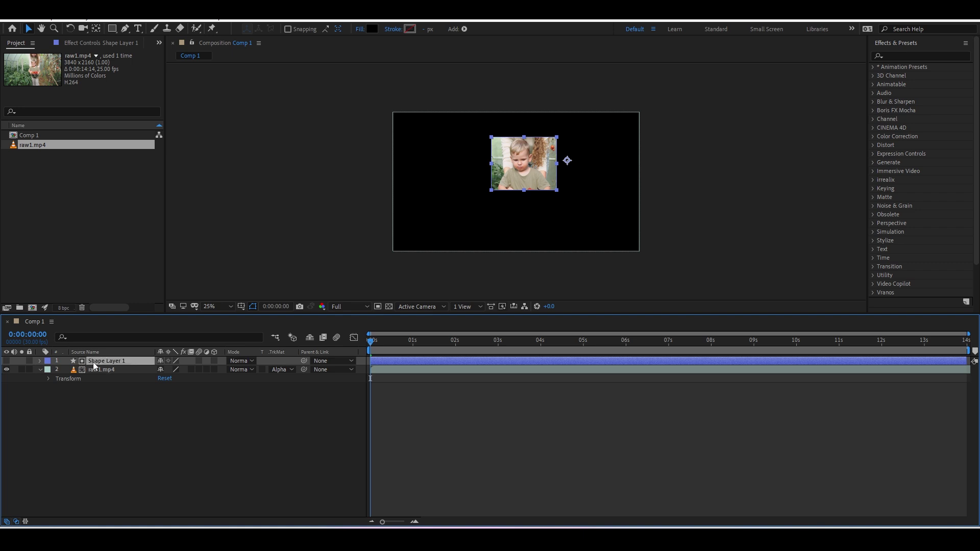
pyautogui.click(415, 418)
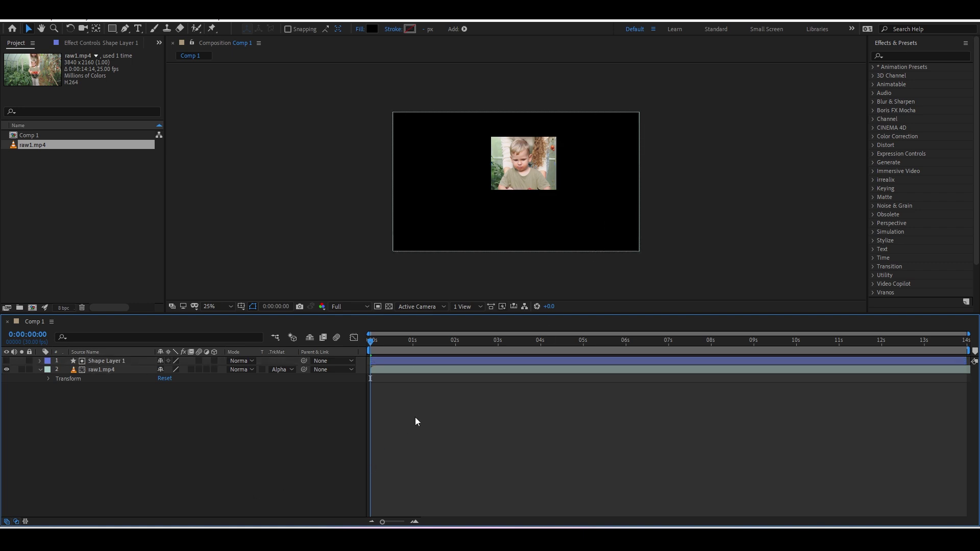
# Nudge the raw1.mp4 footage slightly lower in the frame
pyautogui.click(413, 372)
pyautogui.moveTo(453, 212)
pyautogui.mouseDown()
pyautogui.moveTo(468, 263)
pyautogui.moveTo(453, 214)
pyautogui.mouseUp()
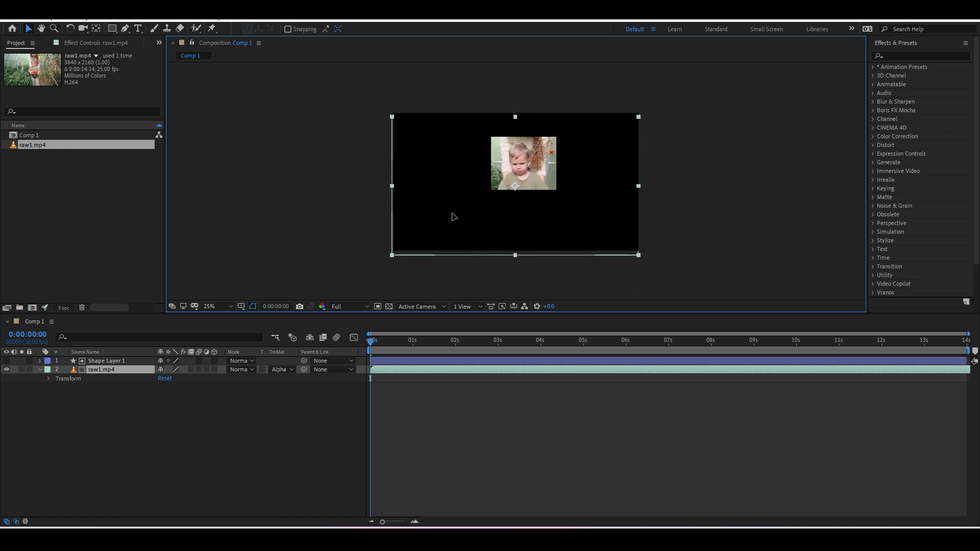
pyautogui.click(436, 413)
# Draw a star in Shape Layer 1 at the upper left, then shift the footage up-right
pyautogui.click(389, 361)
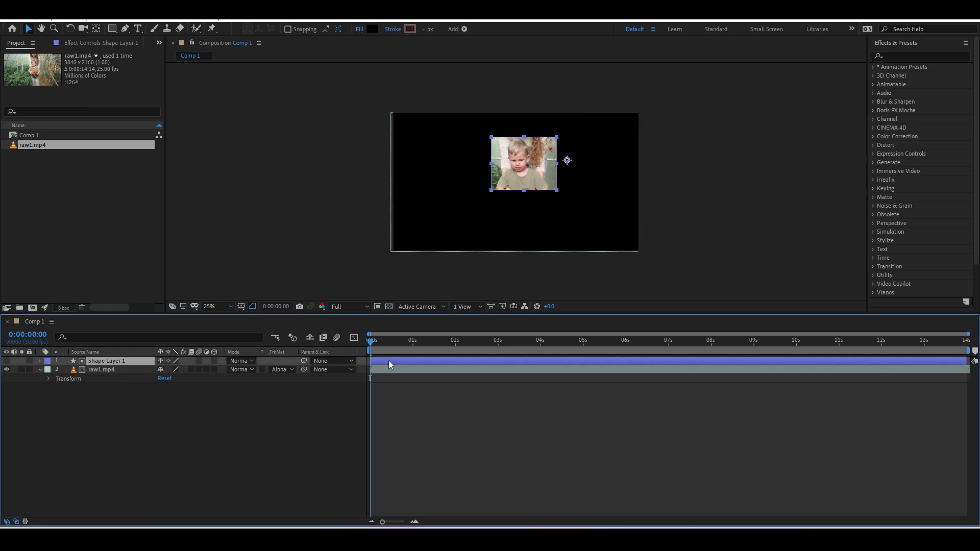
pyautogui.click(111, 28)
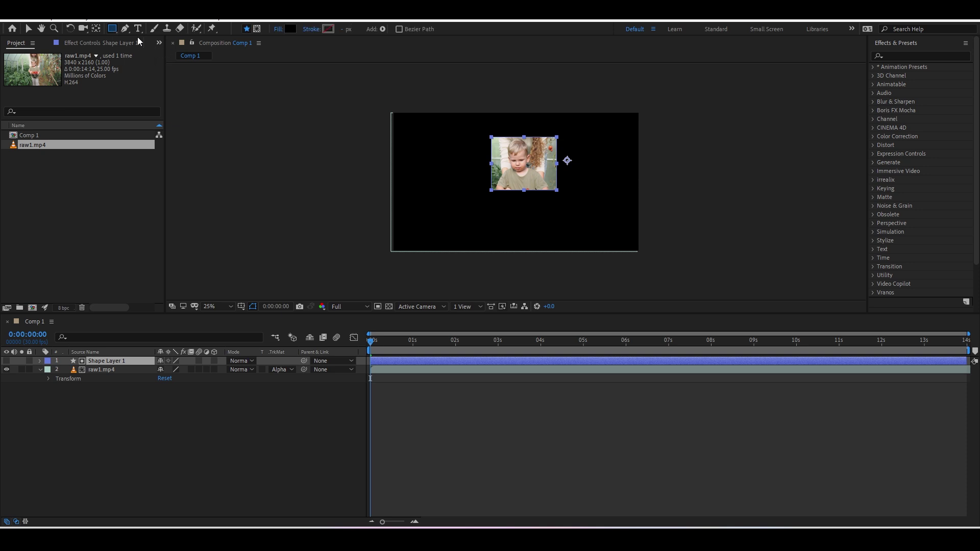
pyautogui.moveTo(113, 29); pyautogui.dragTo(161, 68)
pyautogui.moveTo(436, 154); pyautogui.dragTo(440, 193)
pyautogui.click(561, 207)
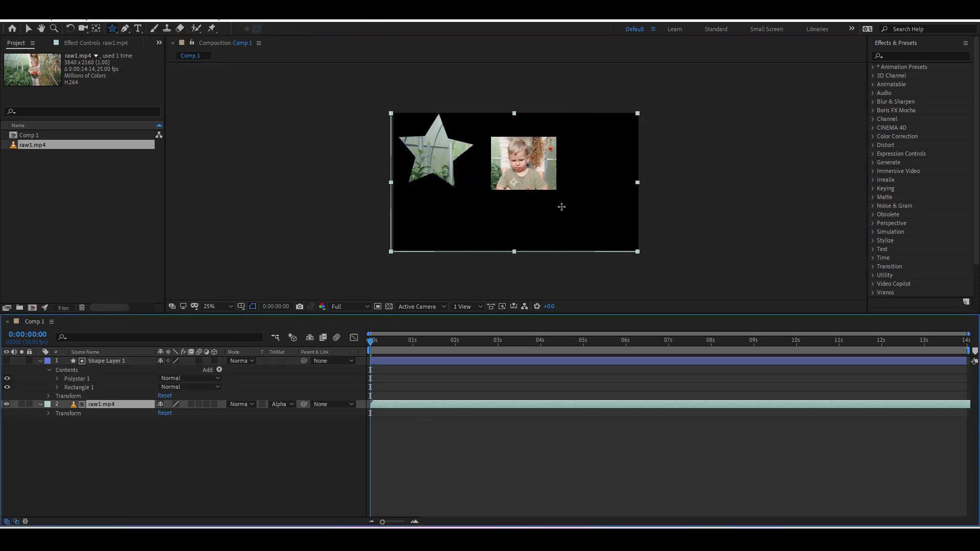
pyautogui.press('v')
pyautogui.moveTo(571, 217)
pyautogui.mouseDown()
pyautogui.moveTo(578, 211)
pyautogui.moveTo(577, 220)
pyautogui.mouseUp()
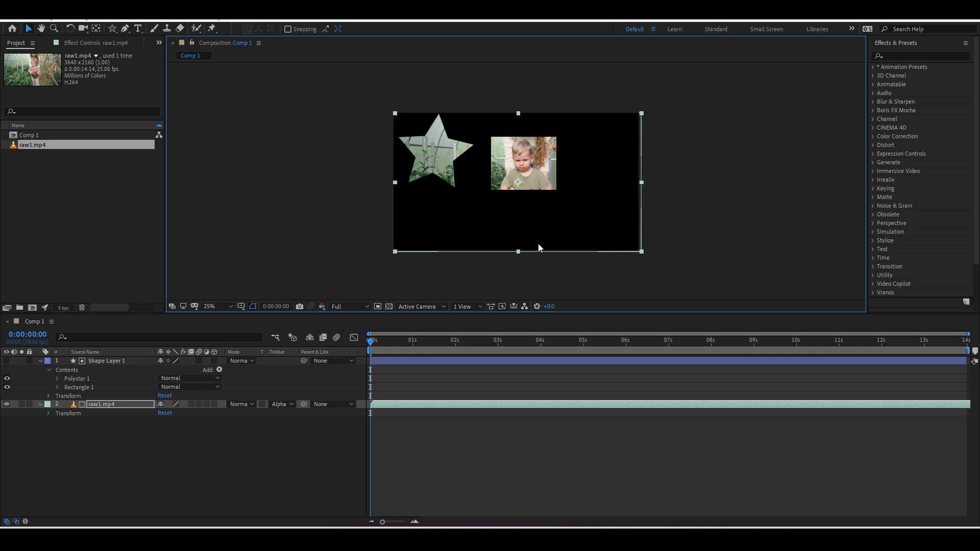
# Reveal raw1.mp4's Position and preview the matted composition from the start
pyautogui.click(600, 404)
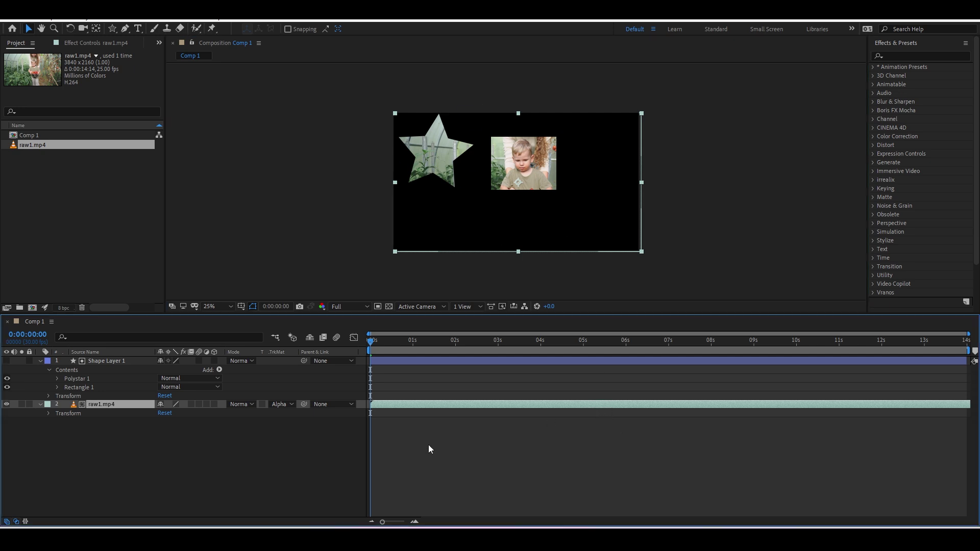
pyautogui.hotkey('alt', 'shift', 'p')
pyautogui.moveTo(400, 344); pyautogui.dragTo(481, 341)
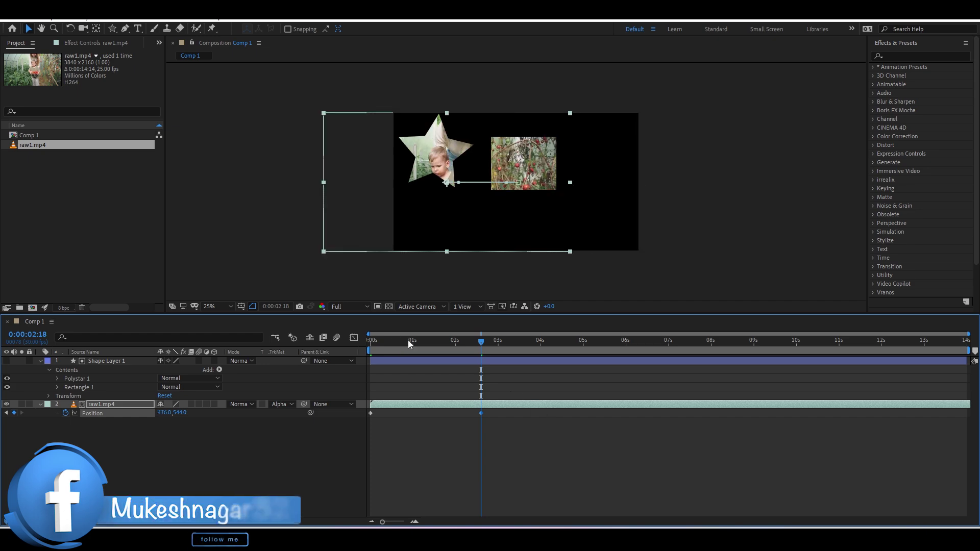
pyautogui.moveTo(408, 344); pyautogui.dragTo(366, 341)
pyautogui.press('space')
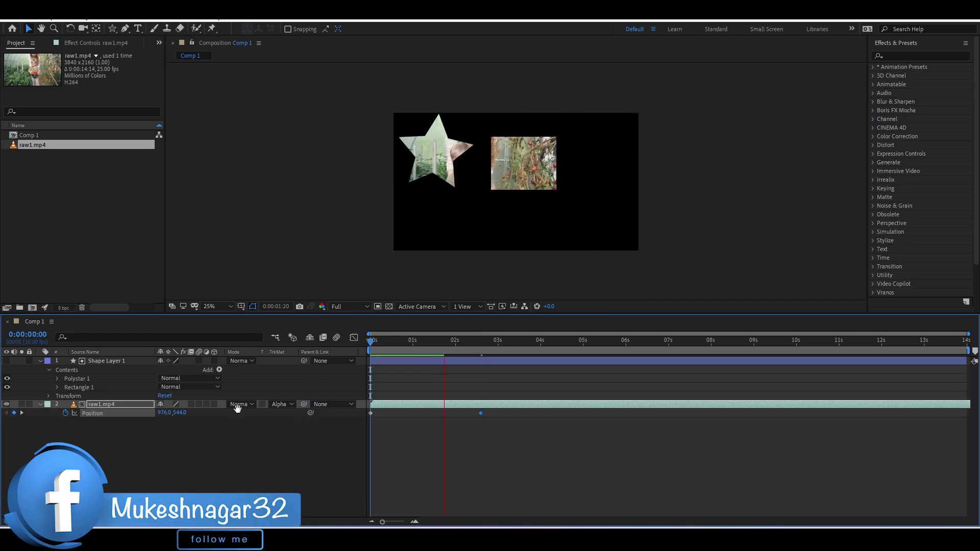
pyautogui.click(88, 408)
# Import rural-nature-road-scene-free-vector.jpg and keyframe its Position 2276,540 at 0s
pyautogui.doubleClick(100, 258)
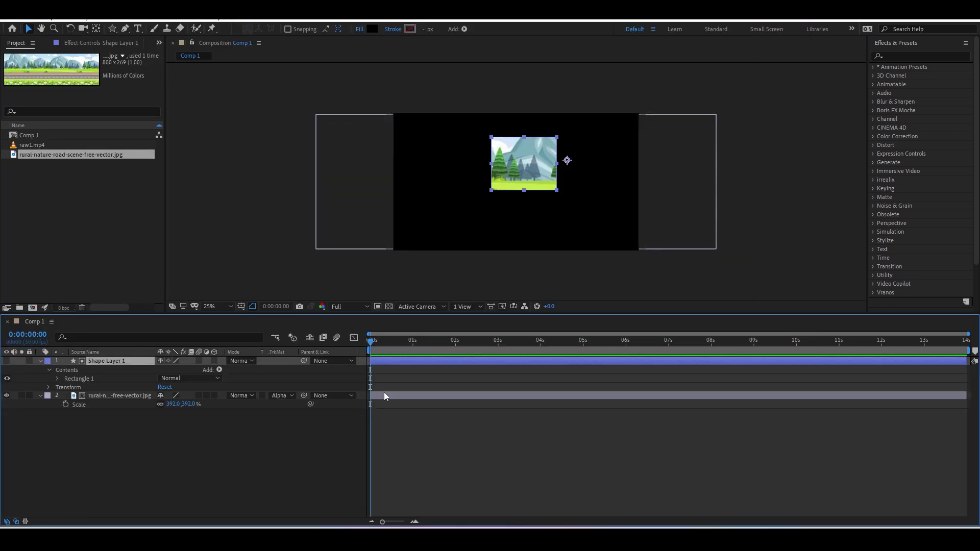
pyautogui.click(386, 396)
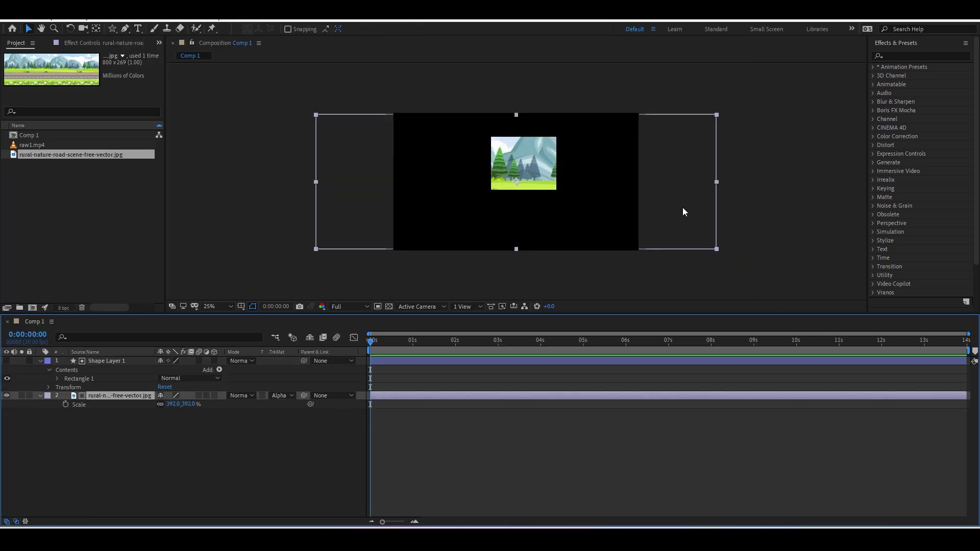
pyautogui.moveTo(684, 209); pyautogui.dragTo(808, 177)
pyautogui.hotkey('ctrl', 'z')
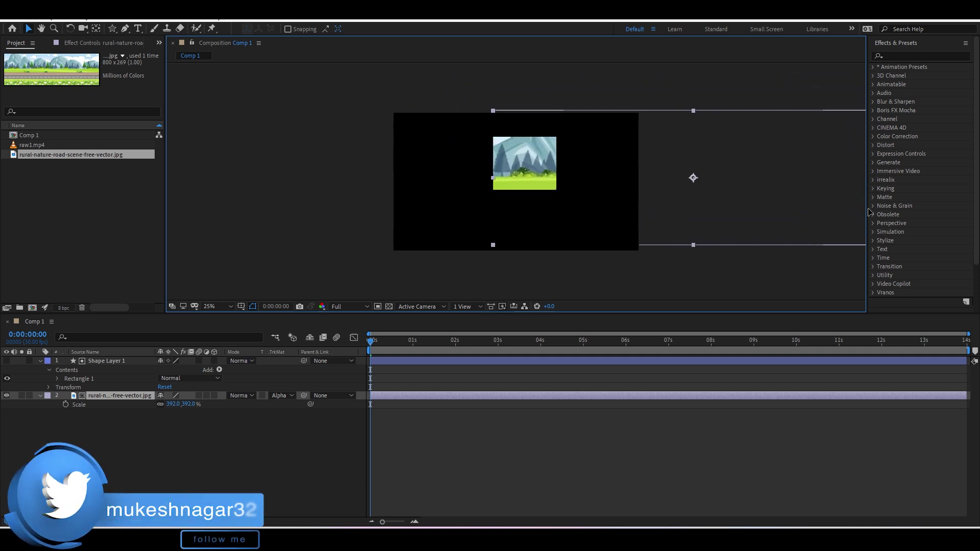
pyautogui.press('p')
pyautogui.click(66, 404)
# Add a Position keyframe with X 1716 at 0:00:02:03 and preview the slide
pyautogui.moveTo(393, 341); pyautogui.dragTo(460, 340)
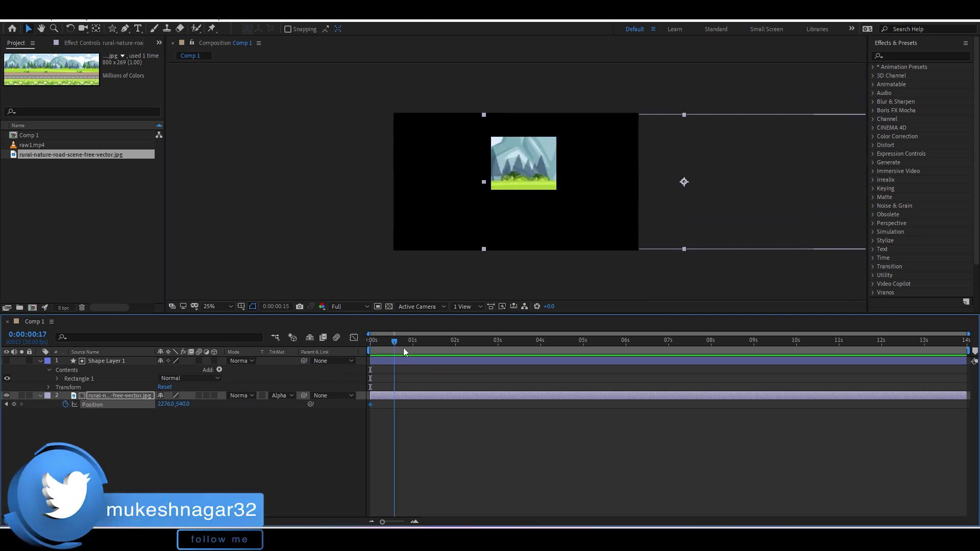
pyautogui.click(165, 404)
pyautogui.write('1716')
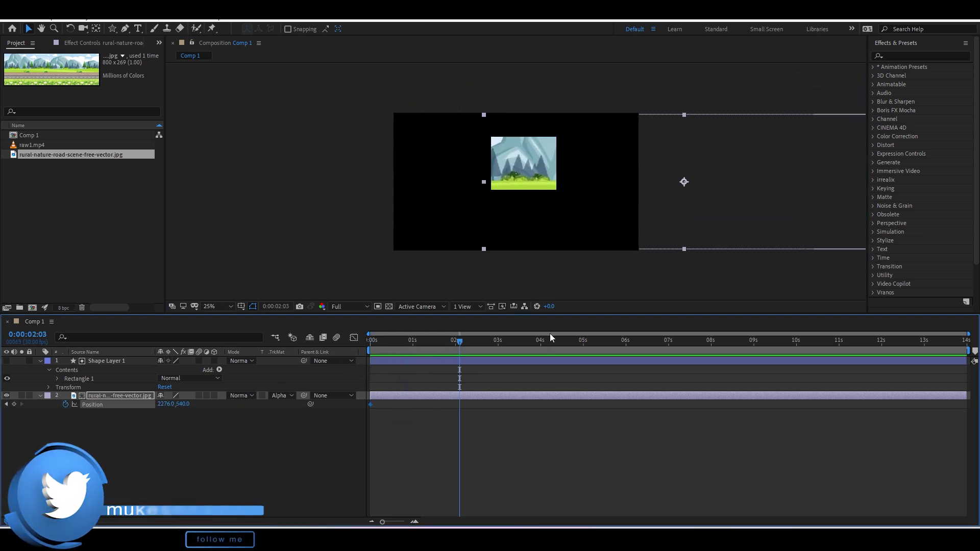
pyautogui.press('Return')
pyautogui.press('space')
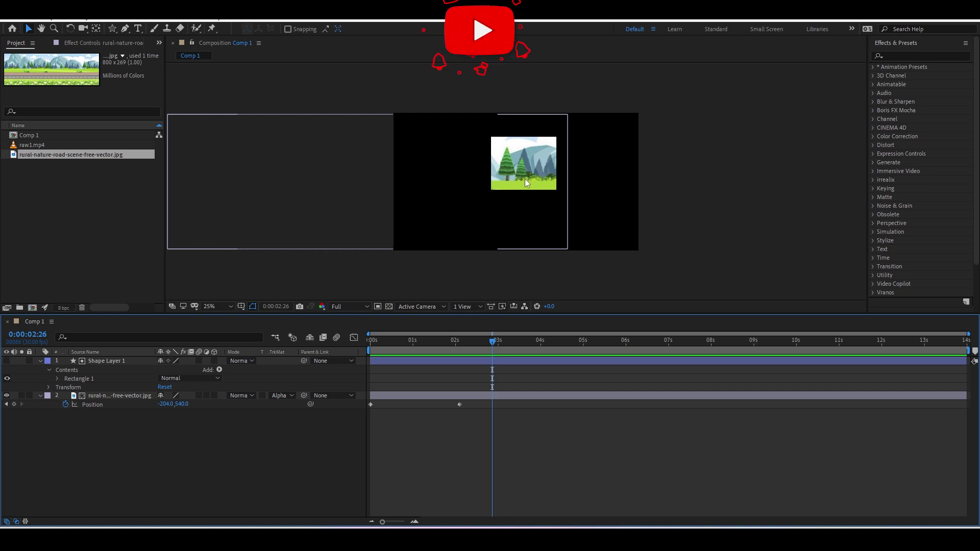
# Scrub the timeline to check the road image's position, undoing a trial move
pyautogui.moveTo(384, 340); pyautogui.dragTo(446, 340)
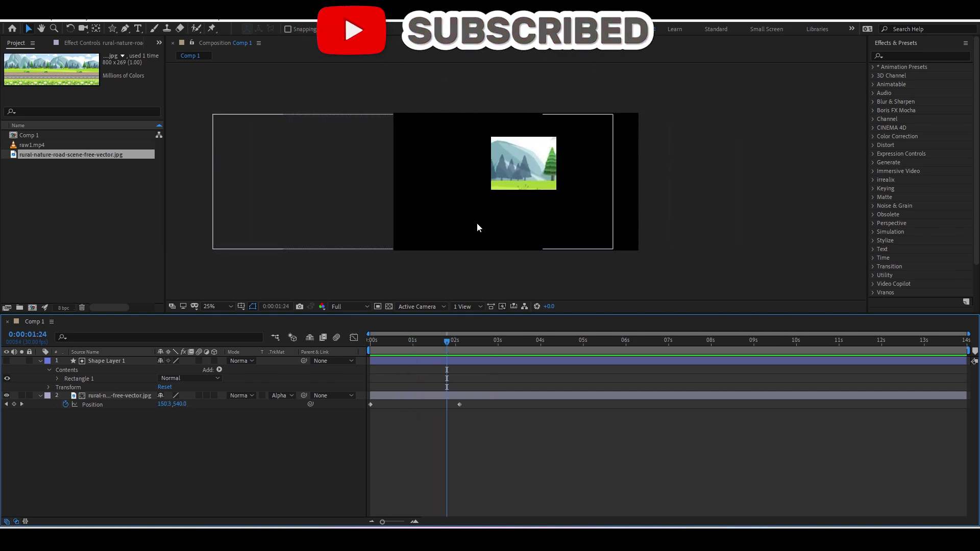
pyautogui.click(409, 341)
pyautogui.press('Home')
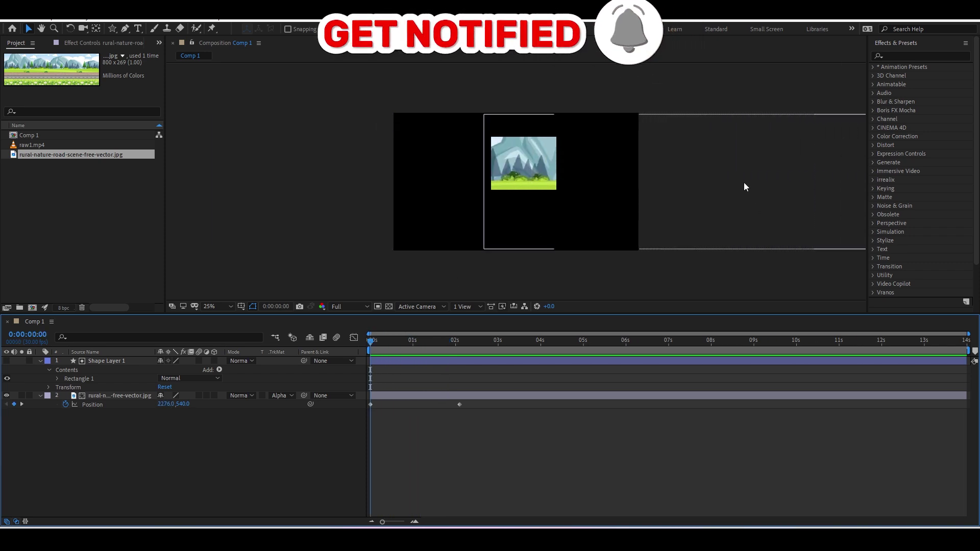
pyautogui.moveTo(740, 186)
pyautogui.mouseDown()
pyautogui.moveTo(530, 115)
pyautogui.moveTo(560, 218)
pyautogui.mouseUp()
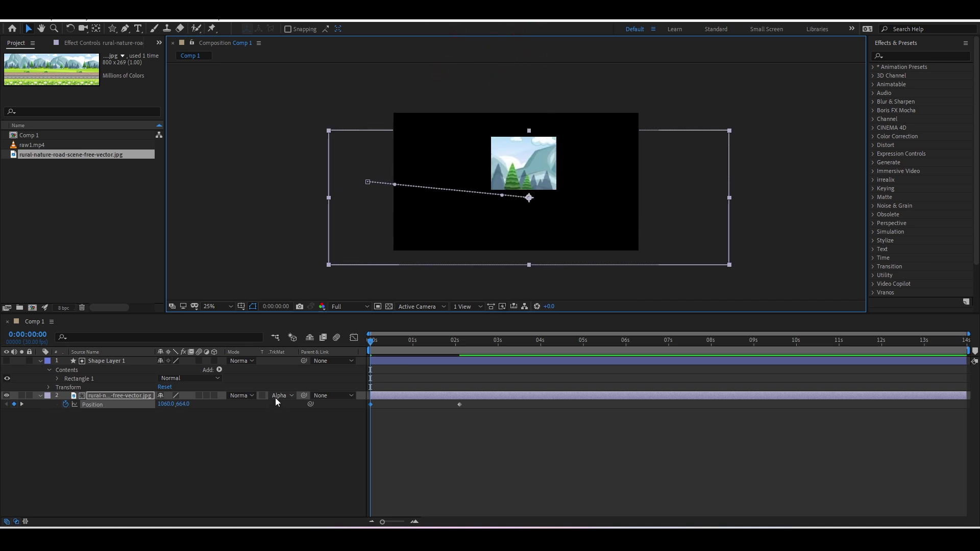
pyautogui.hotkey('ctrl', 'z')
# Switch the road image's Track Matte to Alpha Inverted Matte
pyautogui.click(288, 397)
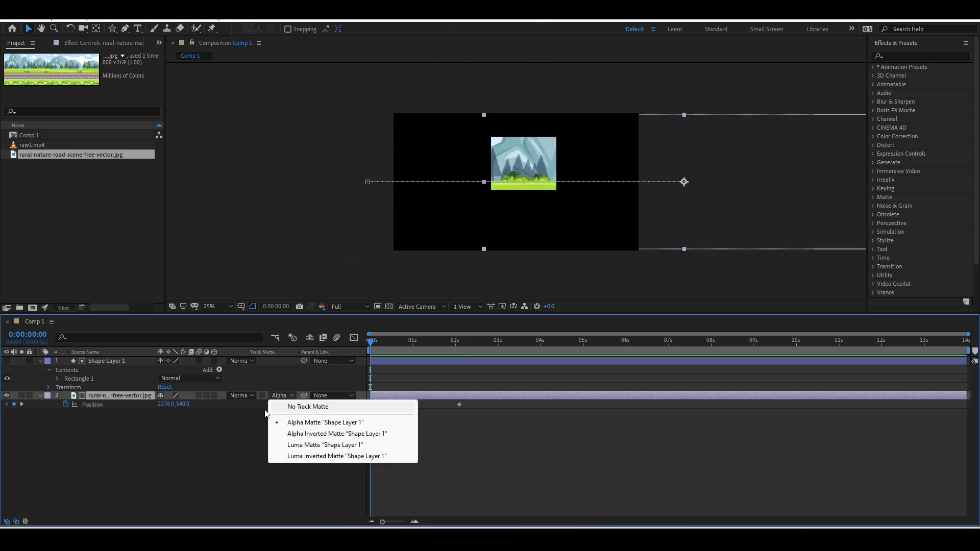
pyautogui.click(309, 434)
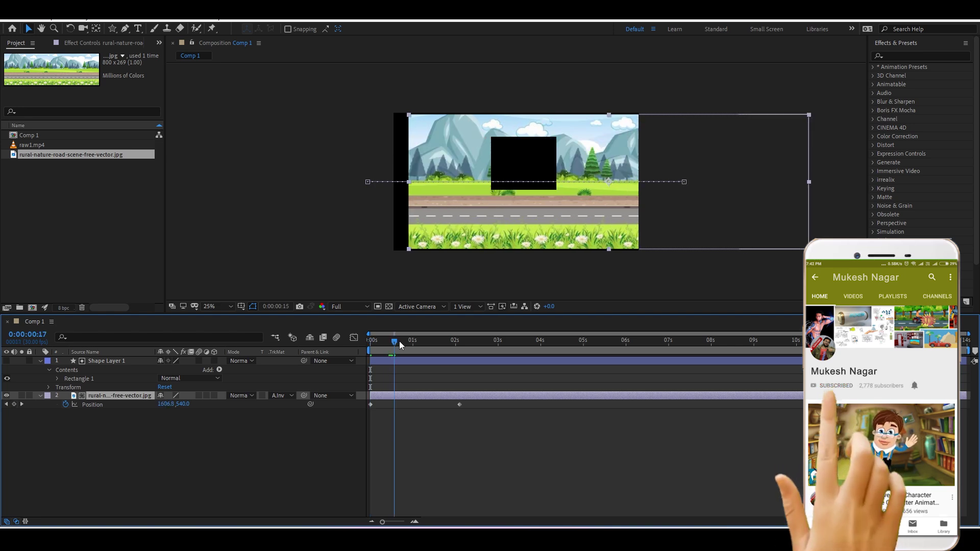
pyautogui.moveTo(388, 341)
pyautogui.mouseDown()
pyautogui.moveTo(419, 351)
pyautogui.moveTo(359, 384)
pyautogui.mouseUp()
# Preview over the transparency grid, then remove Shape Layer 1 and the Position keyframes
pyautogui.click(389, 307)
pyautogui.press('space')
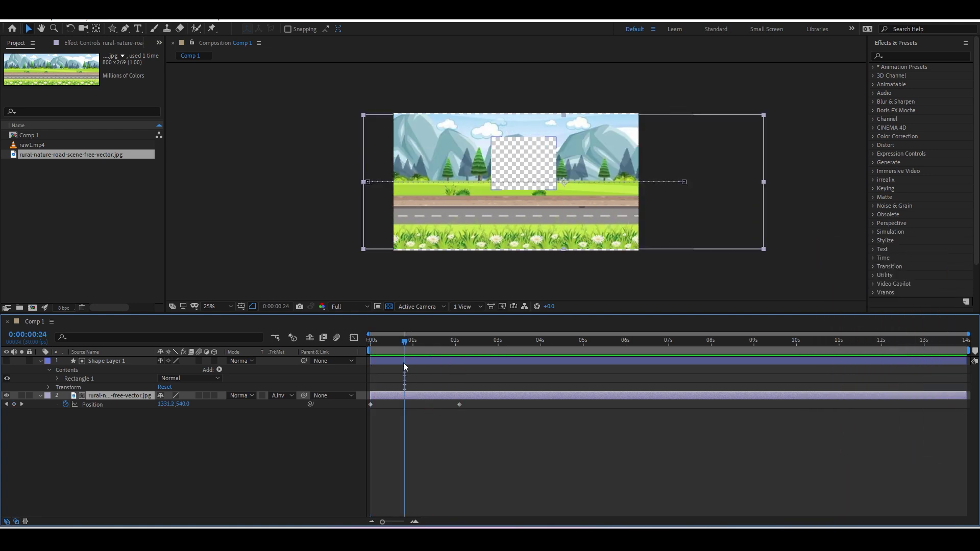
pyautogui.moveTo(402, 345); pyautogui.dragTo(417, 349)
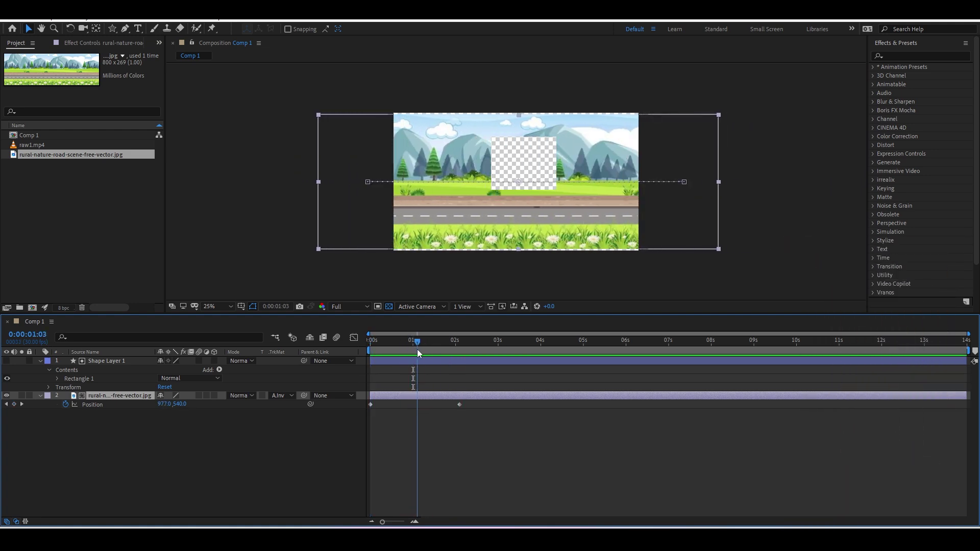
pyautogui.hotkey('ctrl', 'z')
pyautogui.click(64, 370)
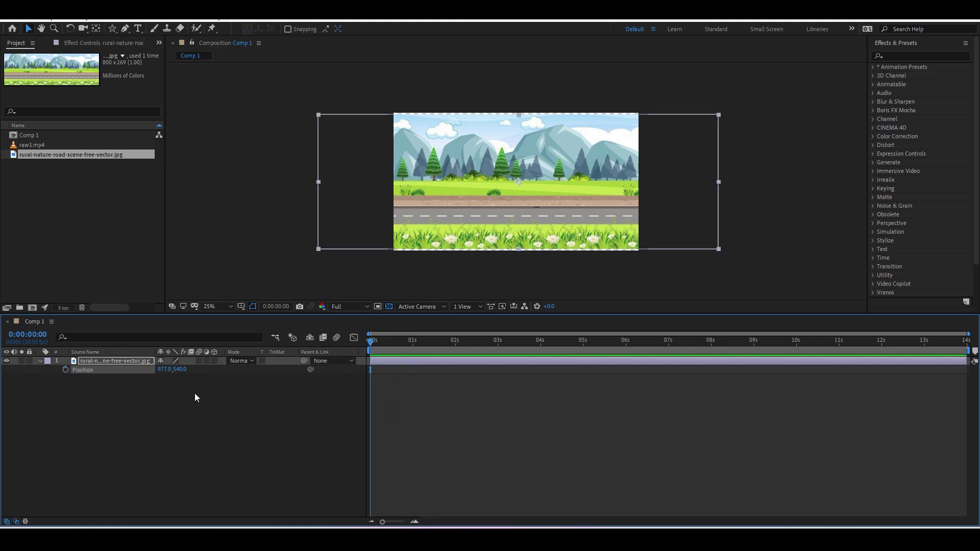
# Restore the shape layer and set the road image's matte to Luma, then Luma Inverted
pyautogui.hotkey('ctrl', 'z')
pyautogui.hotkey('ctrl', 'z')
pyautogui.click(283, 370)
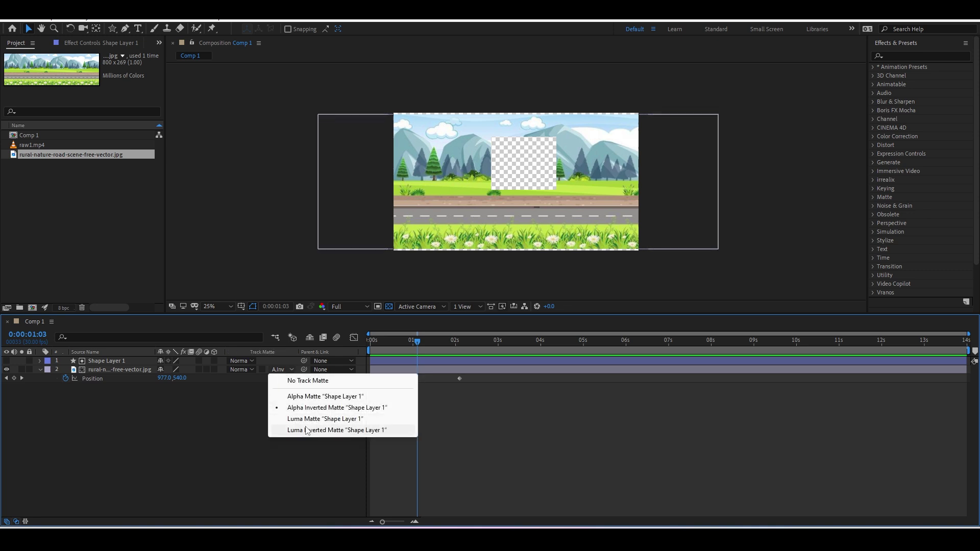
pyautogui.click(298, 419)
pyautogui.click(284, 369)
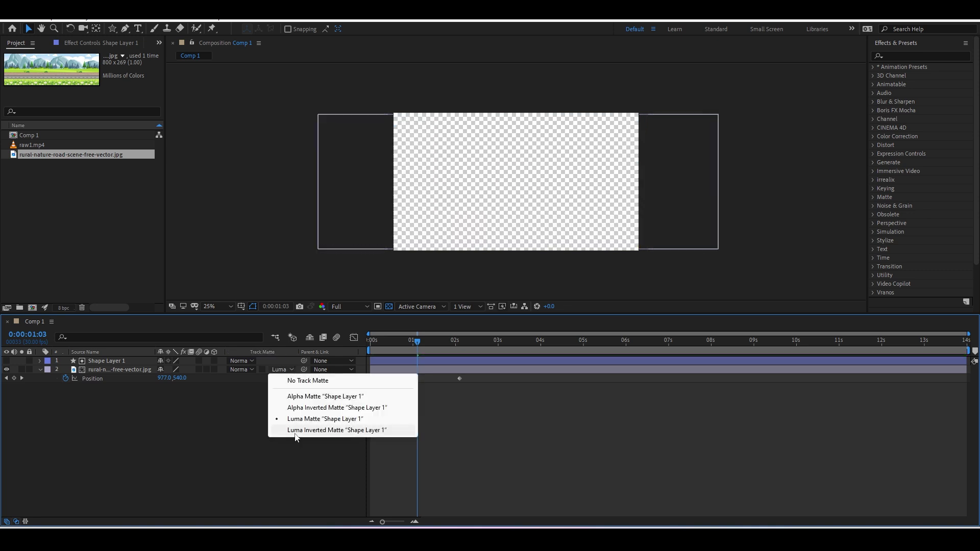
pyautogui.click(296, 430)
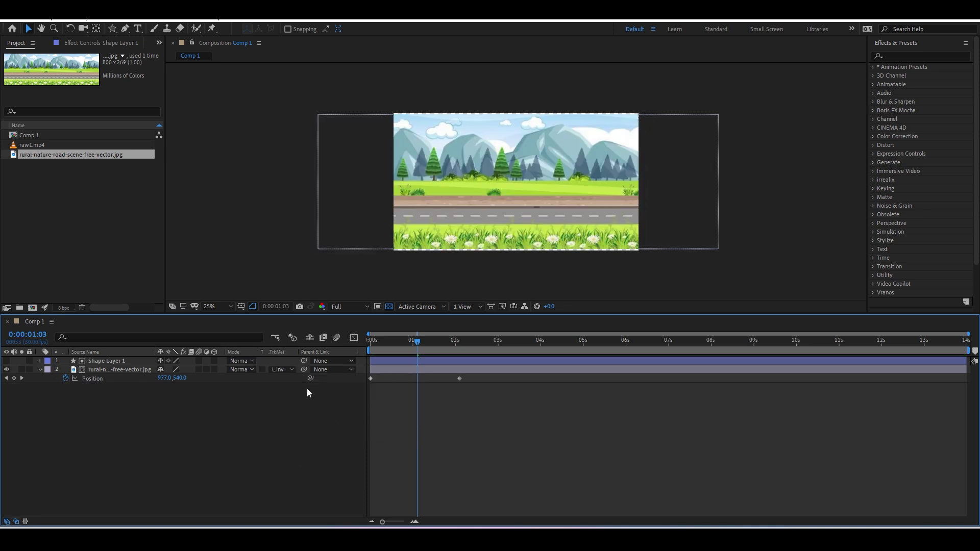
pyautogui.click(287, 372)
pyautogui.click(243, 400)
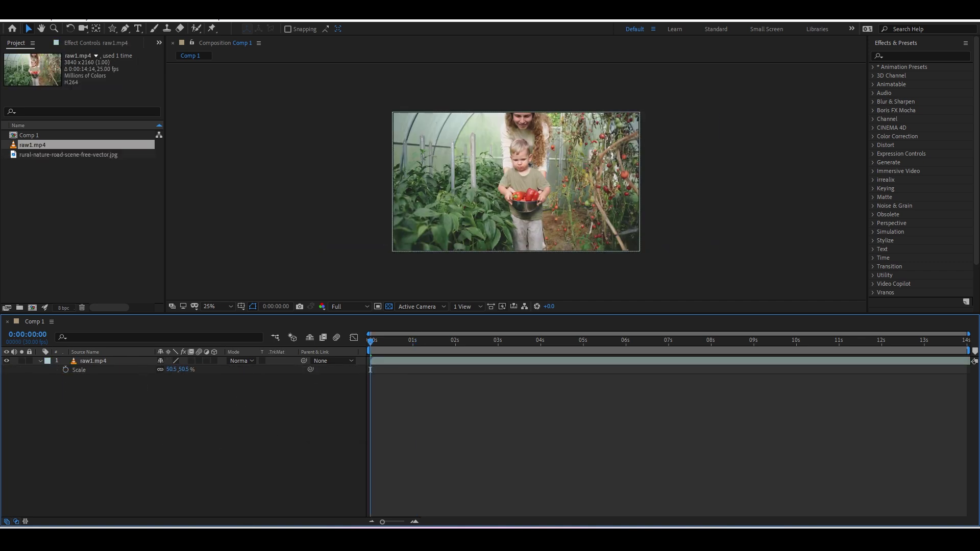
# Add a comp-sized black rectangle and set raw1.mp4's Track Matte to Luma Matte
pyautogui.doubleClick(112, 29)
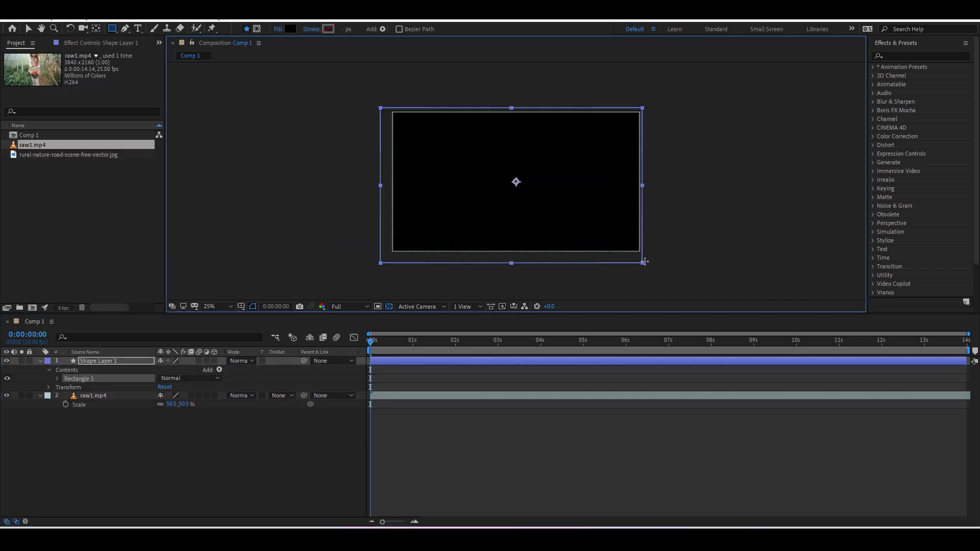
pyautogui.click(276, 396)
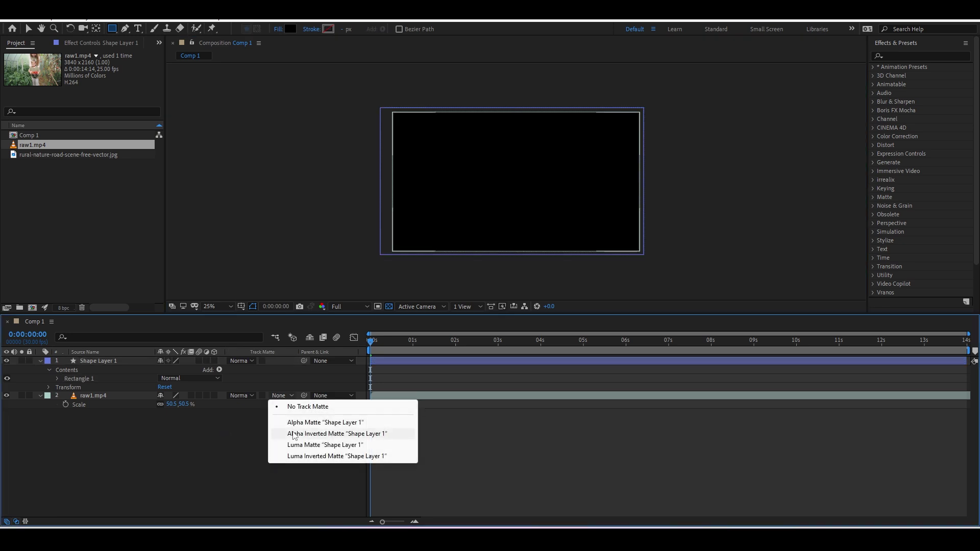
pyautogui.click(297, 445)
pyautogui.click(281, 396)
pyautogui.click(302, 456)
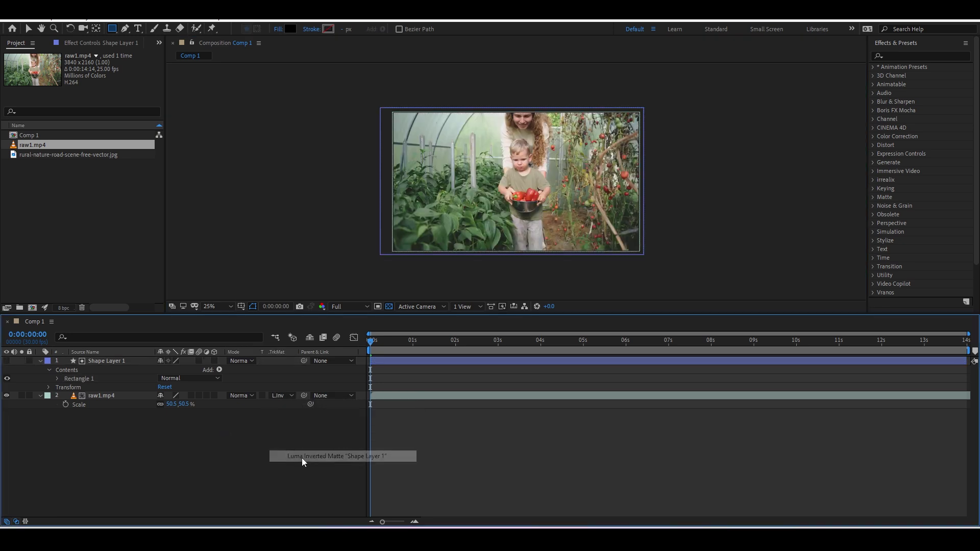
pyautogui.click(291, 396)
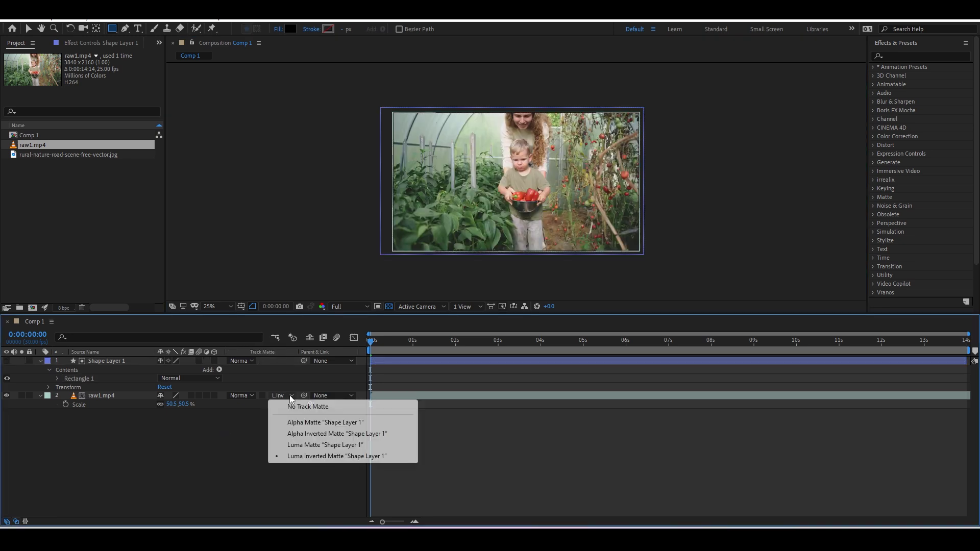
pyautogui.click(299, 445)
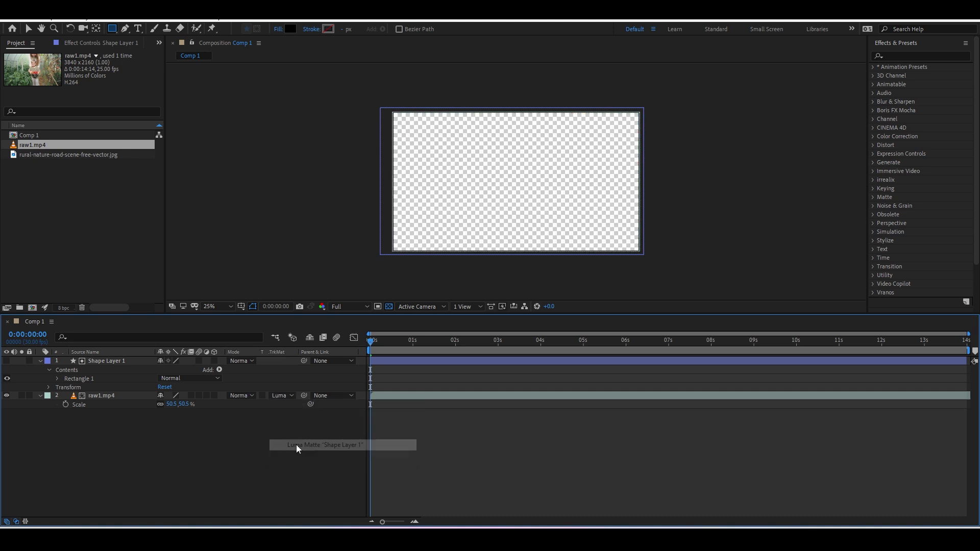
# Select Shape Layer 1 and browse the Layer menu commands
pyautogui.click(400, 364)
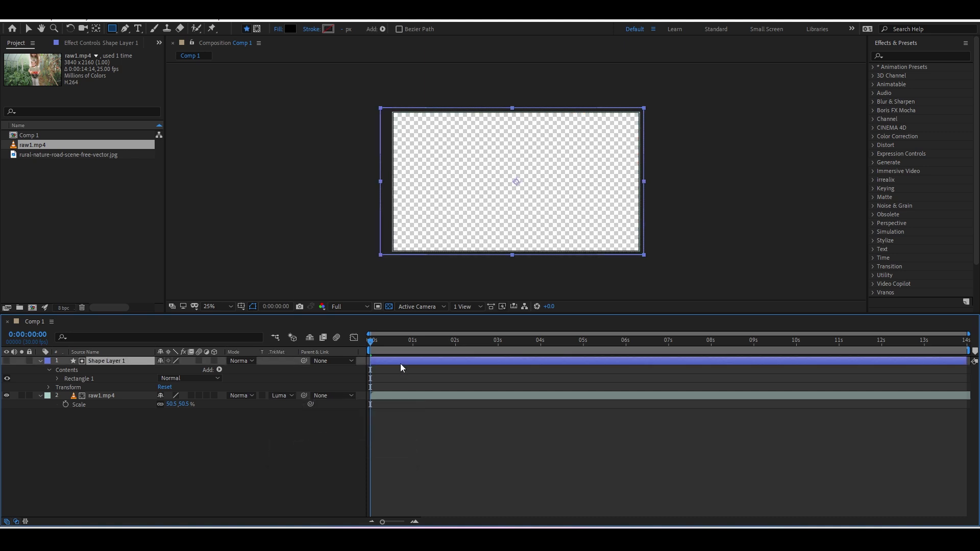
pyautogui.hotkey('ctrl', 'shift', 'a')
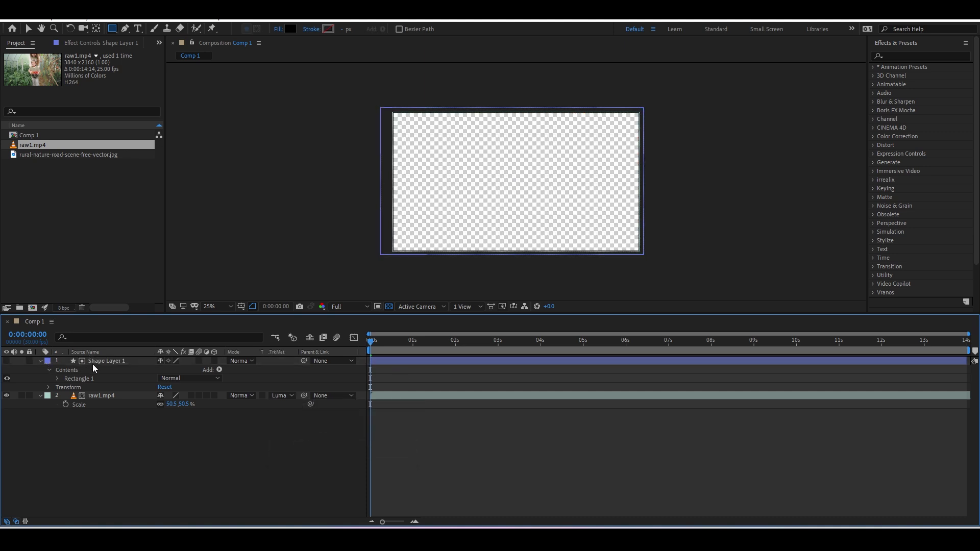
pyautogui.click(94, 363)
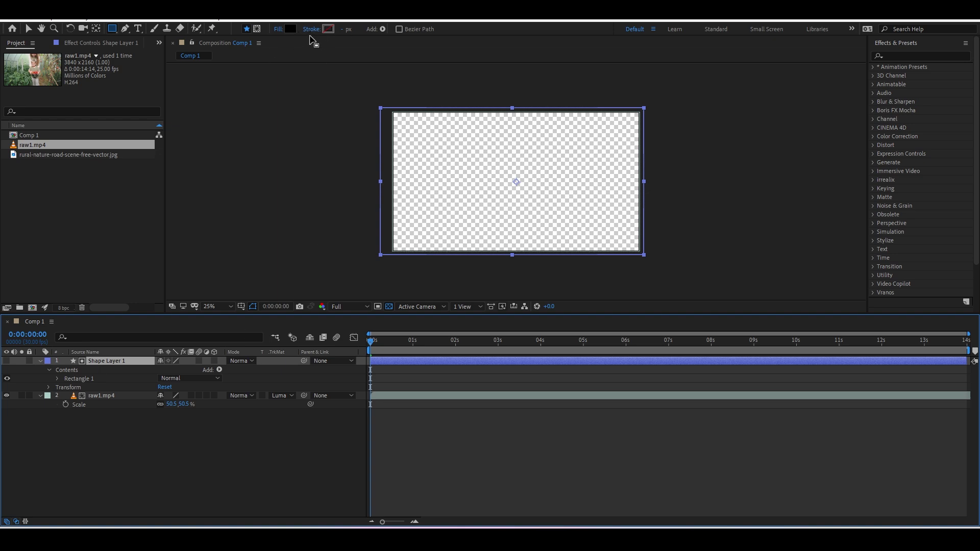
pyautogui.click(95, 21)
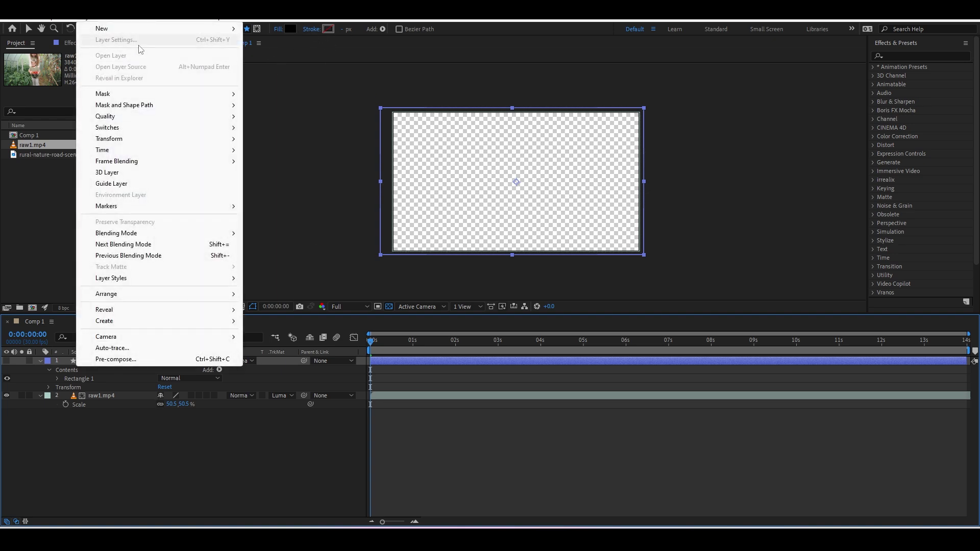
# Fill the matte rectangle with white
pyautogui.moveTo(191, 21)
pyautogui.press('Escape')
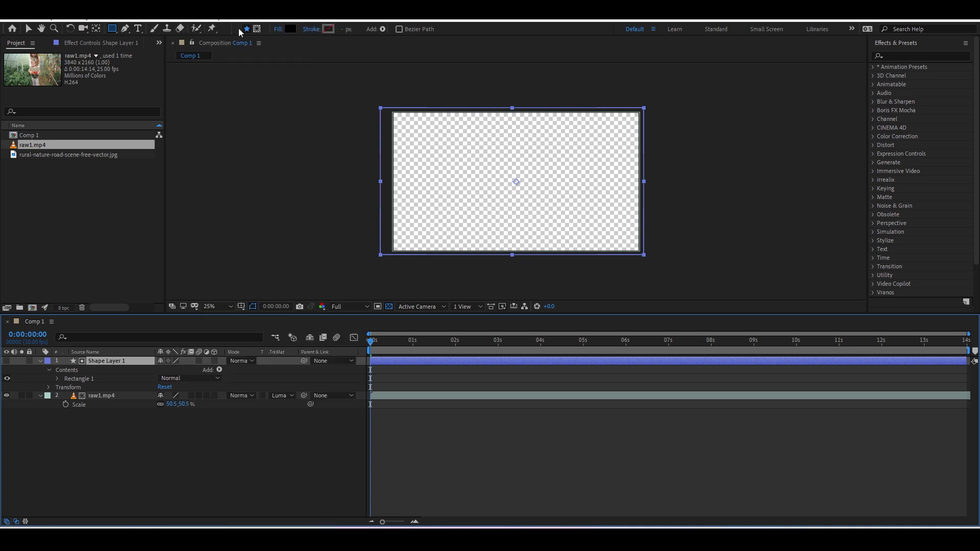
pyautogui.click(289, 29)
pyautogui.moveTo(76, 72); pyautogui.dragTo(4, 25)
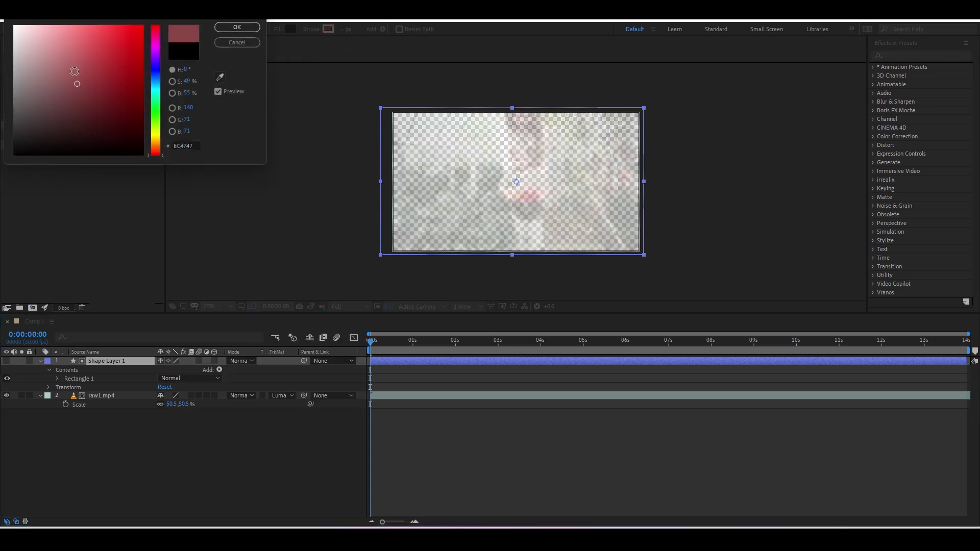
pyautogui.click(230, 29)
# Check that raw1.mp4 keeps its Luma Matte, then select the shape layer
pyautogui.click(282, 396)
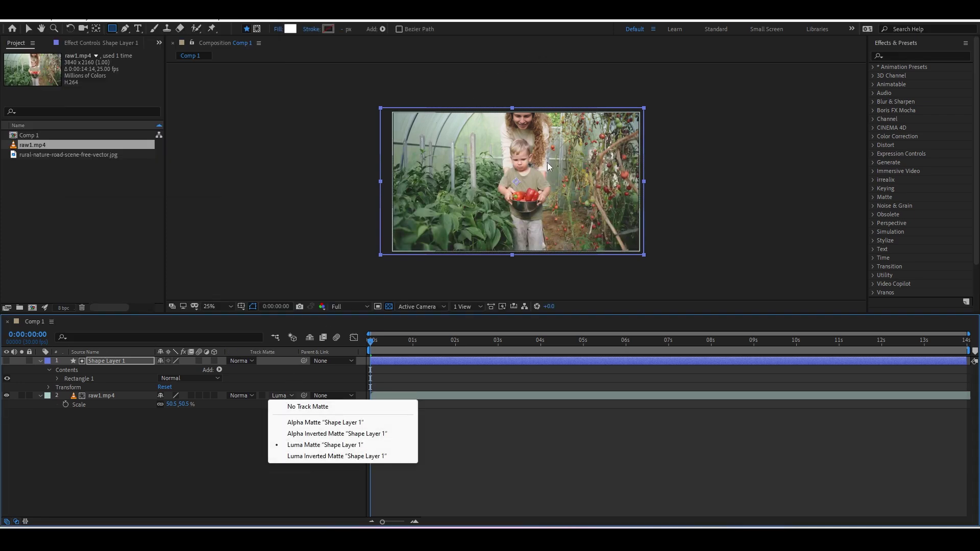
pyautogui.click(303, 466)
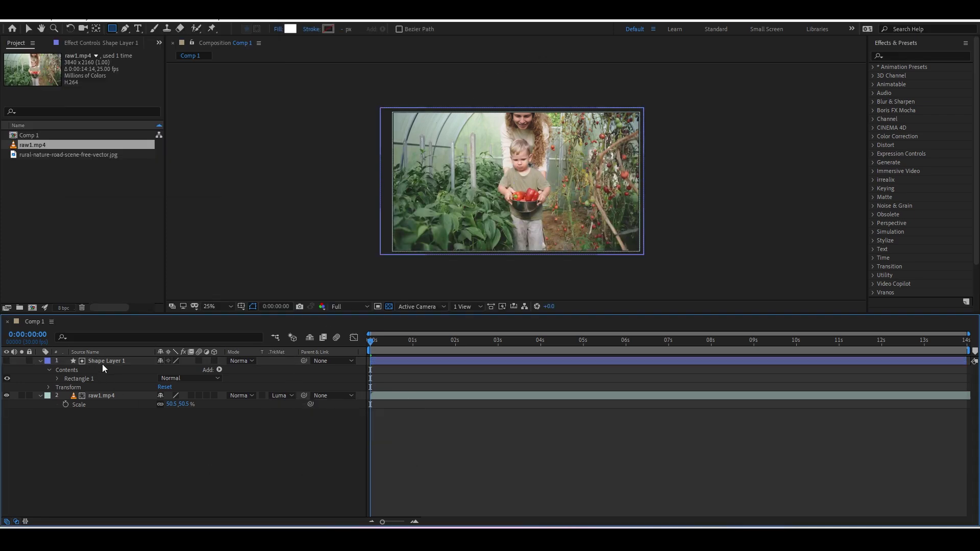
pyautogui.click(102, 363)
# Show the white rectangle and narrow it into a vertical strip shifted left
pyautogui.click(7, 362)
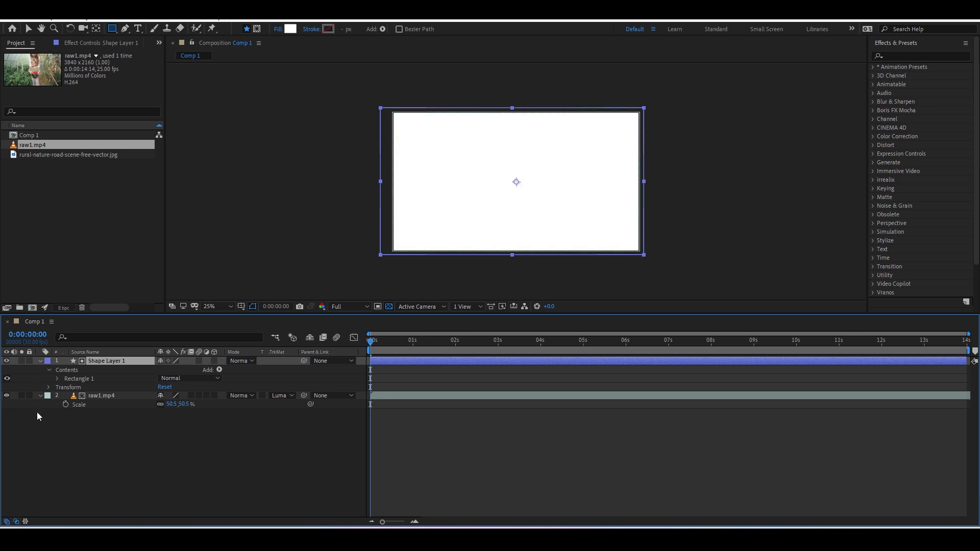
pyautogui.press('v')
pyautogui.moveTo(644, 182); pyautogui.dragTo(559, 181)
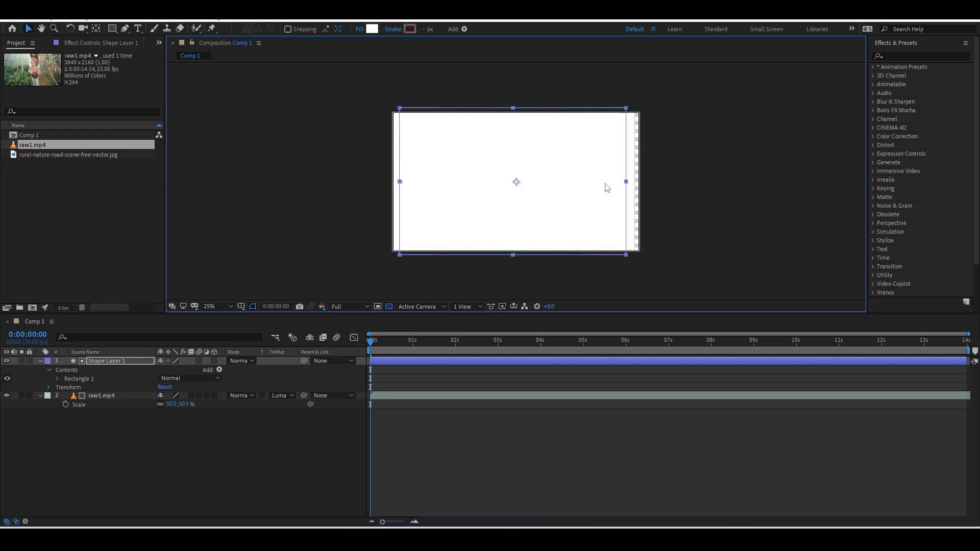
pyautogui.moveTo(516, 221)
pyautogui.mouseDown()
pyautogui.moveTo(462, 227)
pyautogui.moveTo(576, 224)
pyautogui.mouseUp()
# Duplicate the white strip and fill the copy black
pyautogui.hotkey('ctrl', 'd')
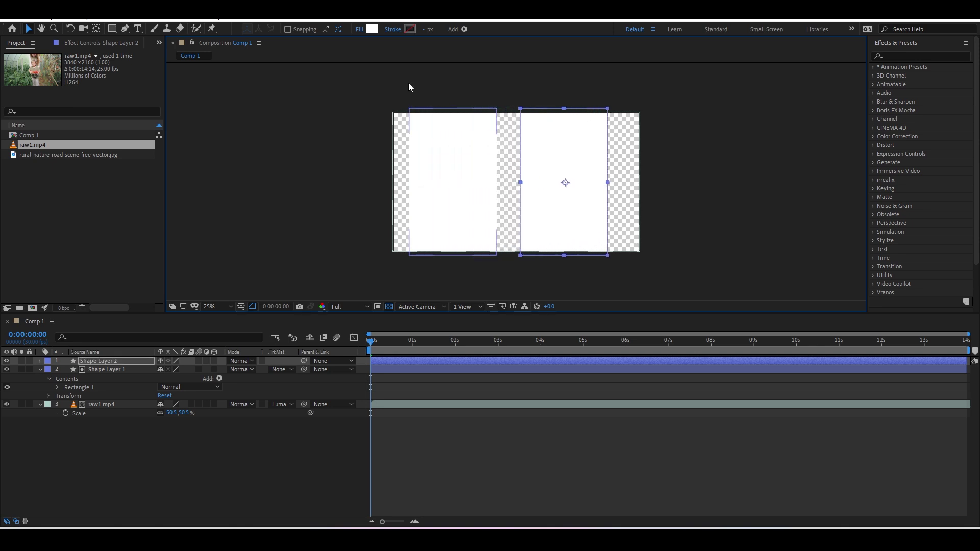
pyautogui.click(371, 30)
pyautogui.moveTo(132, 145); pyautogui.dragTo(167, 167)
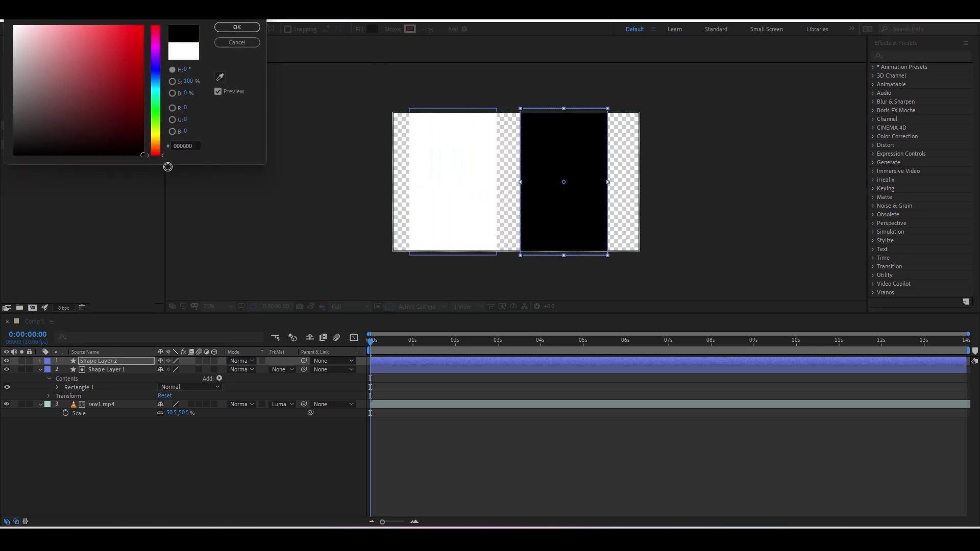
pyautogui.click(237, 29)
pyautogui.click(476, 436)
# Hide the transparency grid and set the composition background colour to pink
pyautogui.click(252, 306)
pyautogui.rightClick(261, 195)
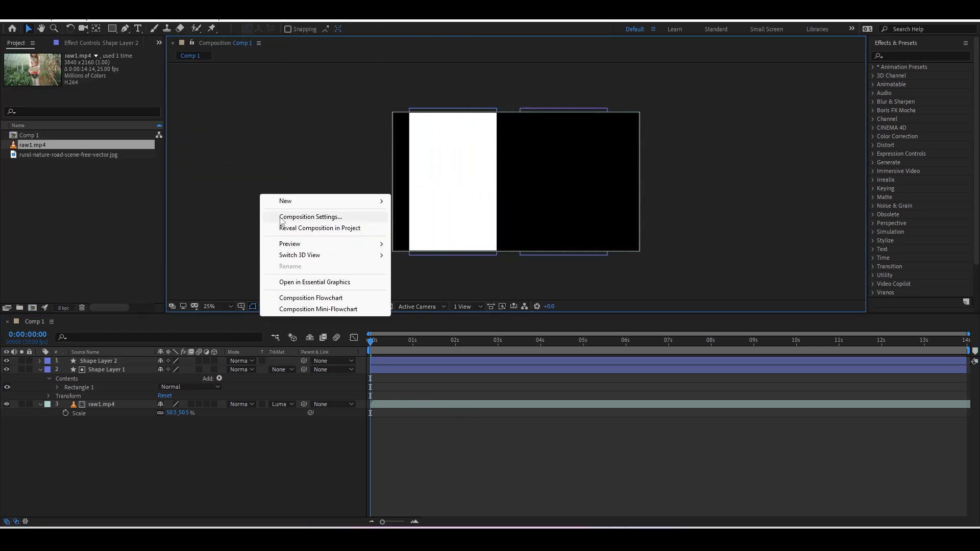
pyautogui.click(281, 218)
pyautogui.click(412, 273)
pyautogui.click(124, 91)
pyautogui.click(237, 28)
pyautogui.click(555, 329)
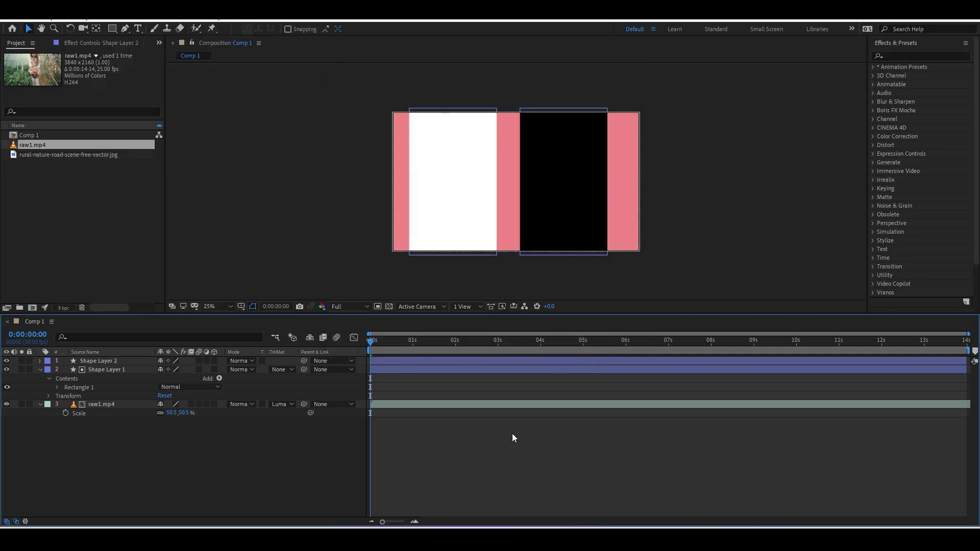
pyautogui.click(40, 370)
pyautogui.click(91, 370)
# Matte raw1.mp4 with the strips as Luma Matte, then as Luma Inverted Matte
pyautogui.hotkey('ctrl', 'z')
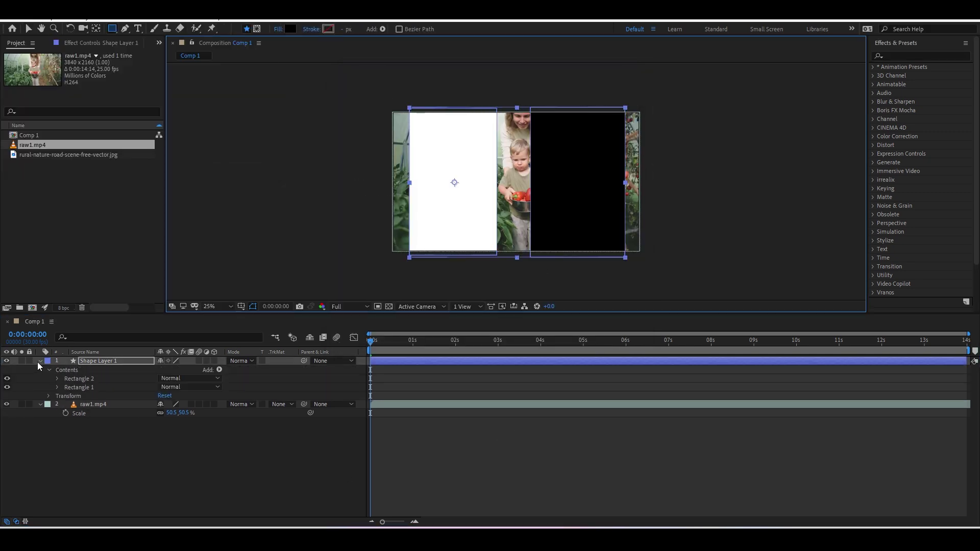
pyautogui.click(291, 369)
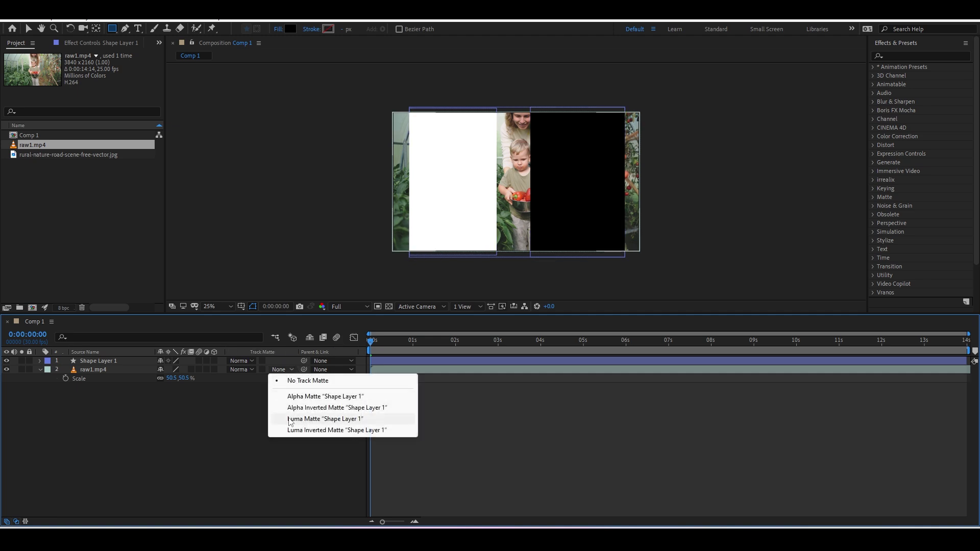
pyautogui.click(289, 418)
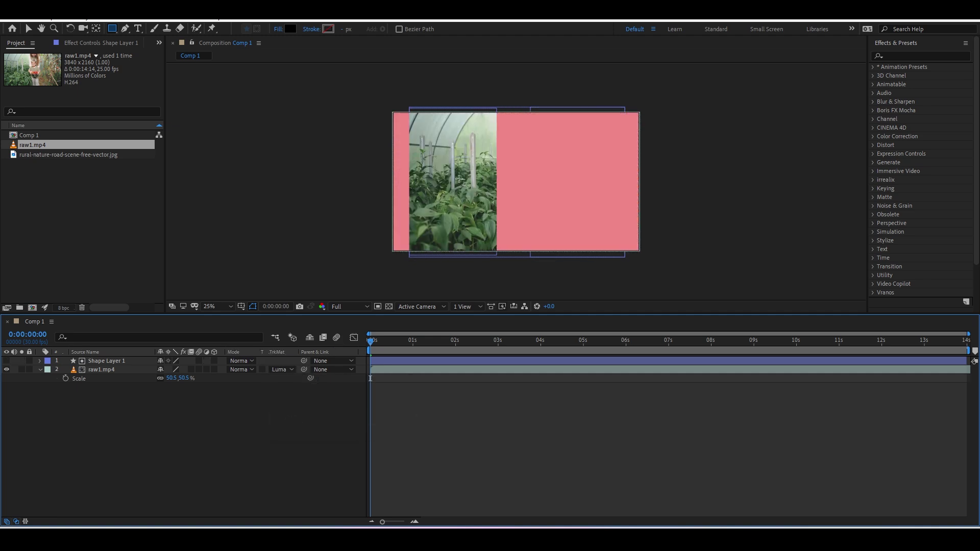
pyautogui.click(283, 369)
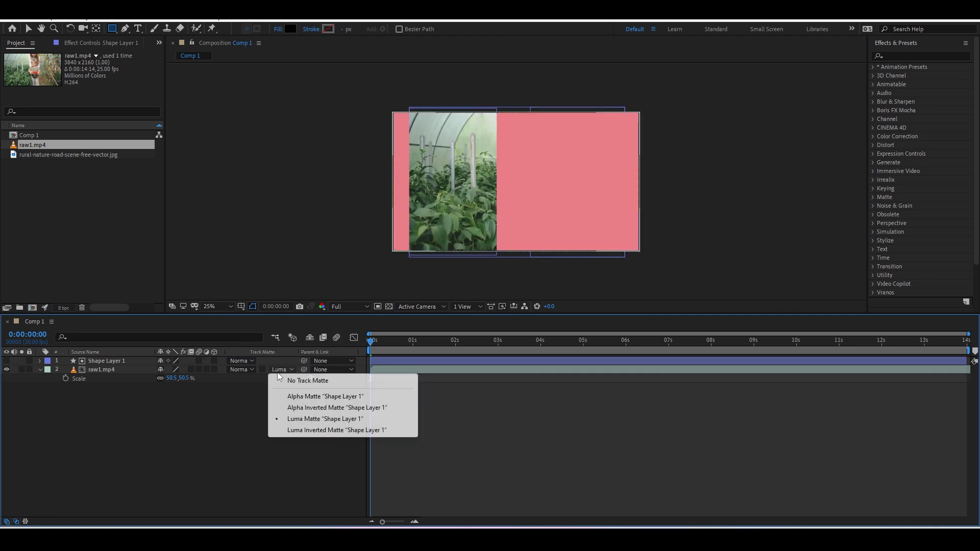
pyautogui.click(303, 431)
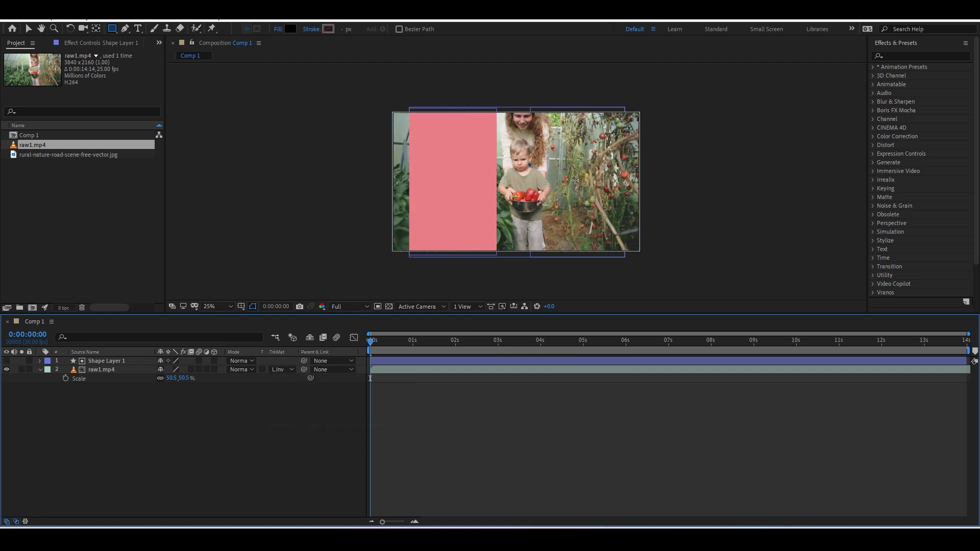
# Delete the strip shape layer
pyautogui.press('v')
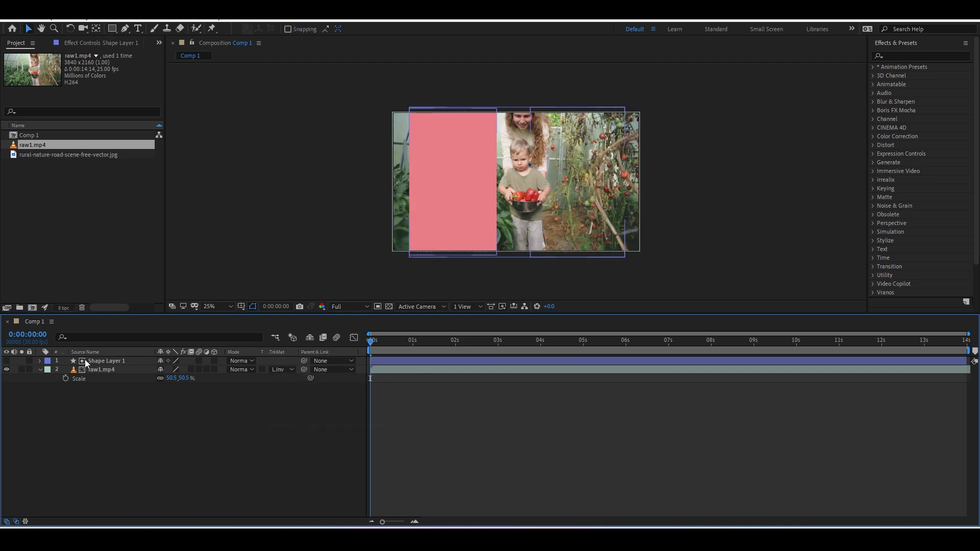
pyautogui.click(87, 363)
pyautogui.press('Delete')
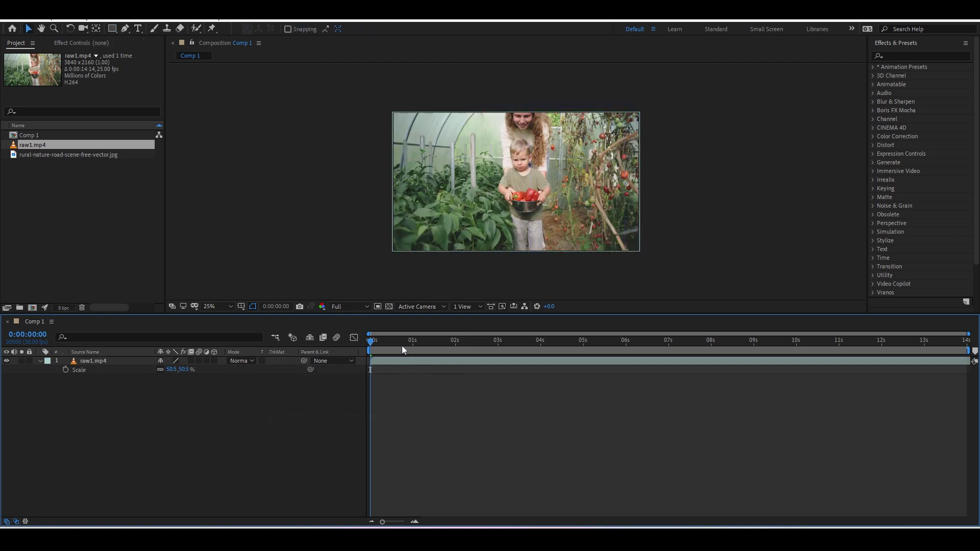
# Draw a black rectangle on the left and add a dark grey copy beside it
pyautogui.click(110, 30)
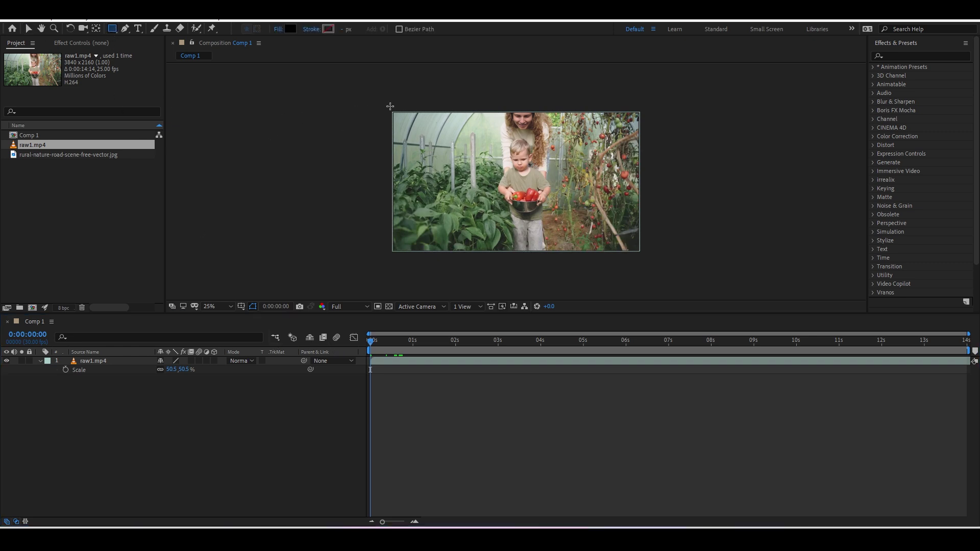
pyautogui.moveTo(390, 107); pyautogui.dragTo(444, 255)
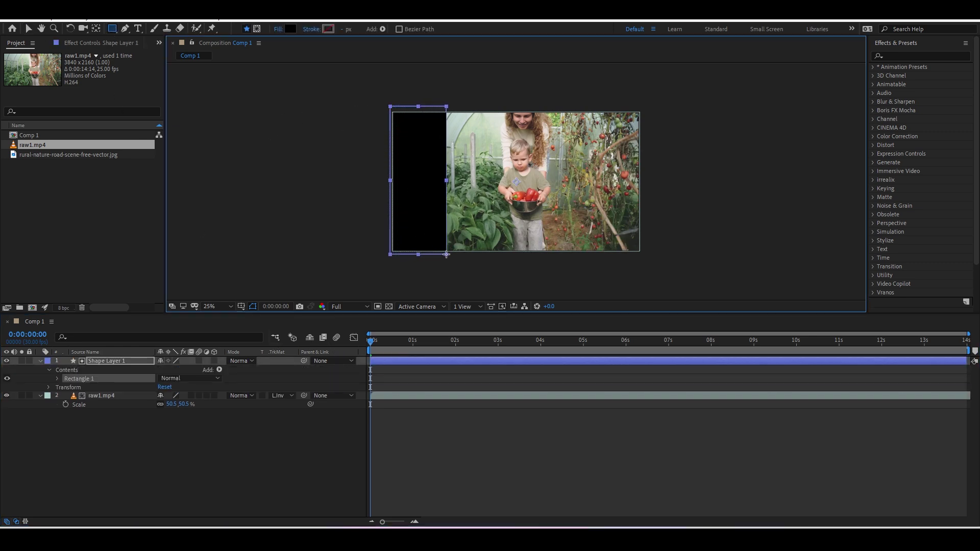
pyautogui.click(404, 364)
pyautogui.hotkey('ctrl', 'd')
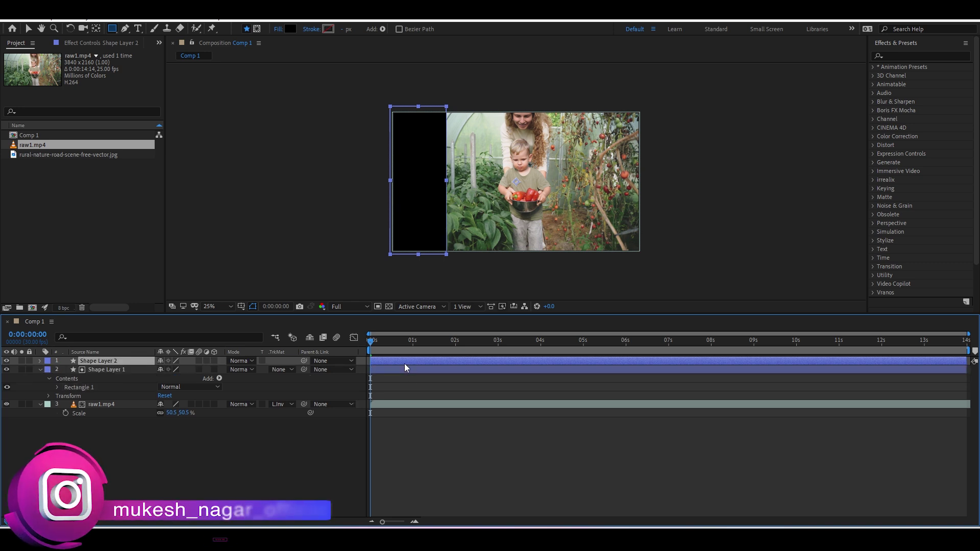
pyautogui.hotkey('shift', 'Right')
pyautogui.hotkey('shift', 'Right')
pyautogui.hotkey('shift', 'Right')
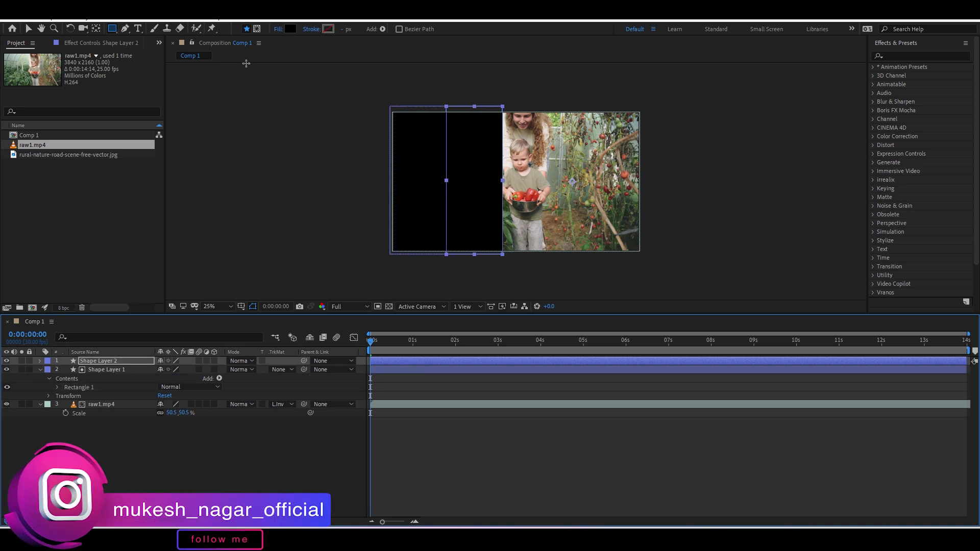
pyautogui.click(291, 29)
pyautogui.click(10, 119)
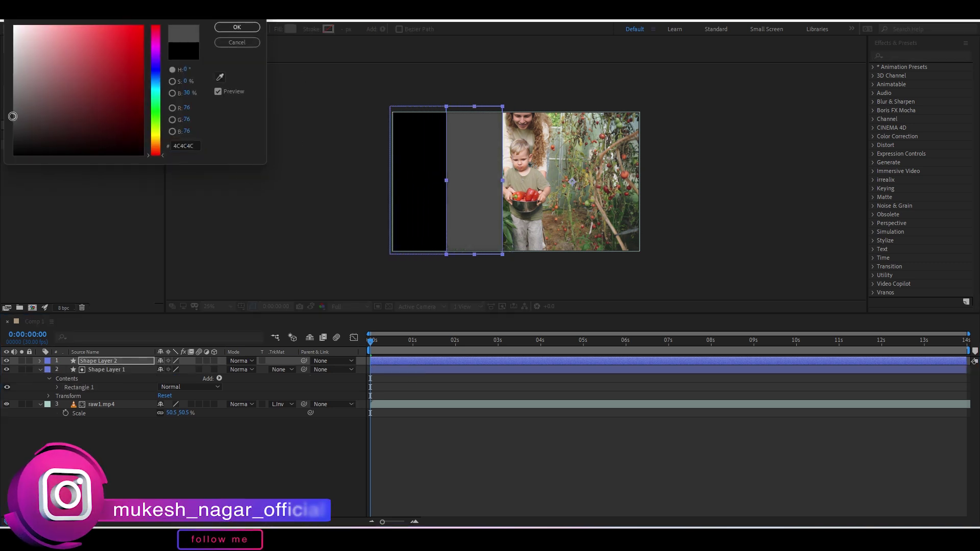
pyautogui.press('Return')
# Add a third, lighter grey strip next to the dark grey one
pyautogui.hotkey('ctrl', 'd')
pyautogui.hotkey('shift', 'Right')
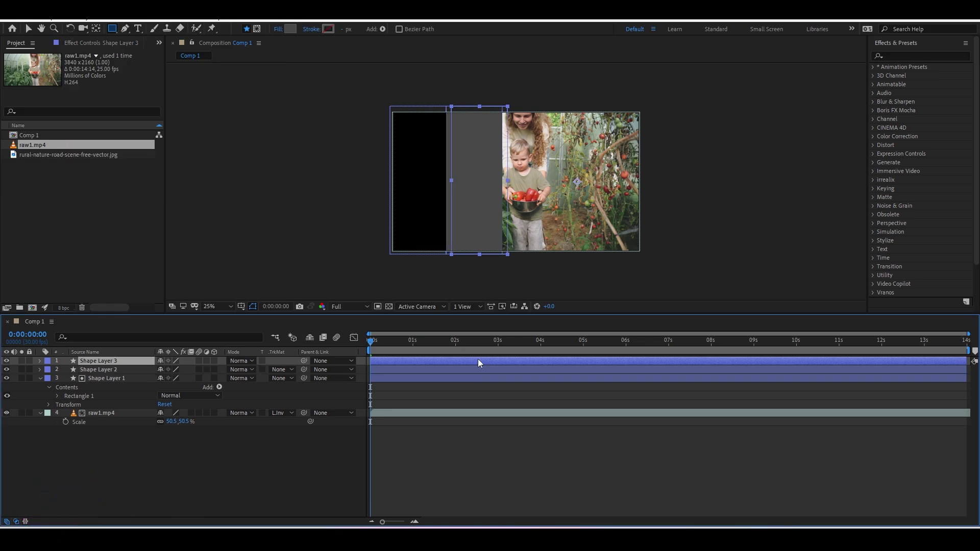
pyautogui.hotkey('shift', 'Right')
pyautogui.hotkey('shift', 'Right')
pyautogui.hotkey('shift', 'Right')
pyautogui.hotkey('shift', 'Right')
pyautogui.hotkey('shift', 'Right')
pyautogui.hotkey('shift', 'Right')
pyautogui.hotkey('shift', 'Right')
pyautogui.hotkey('shift', 'Left')
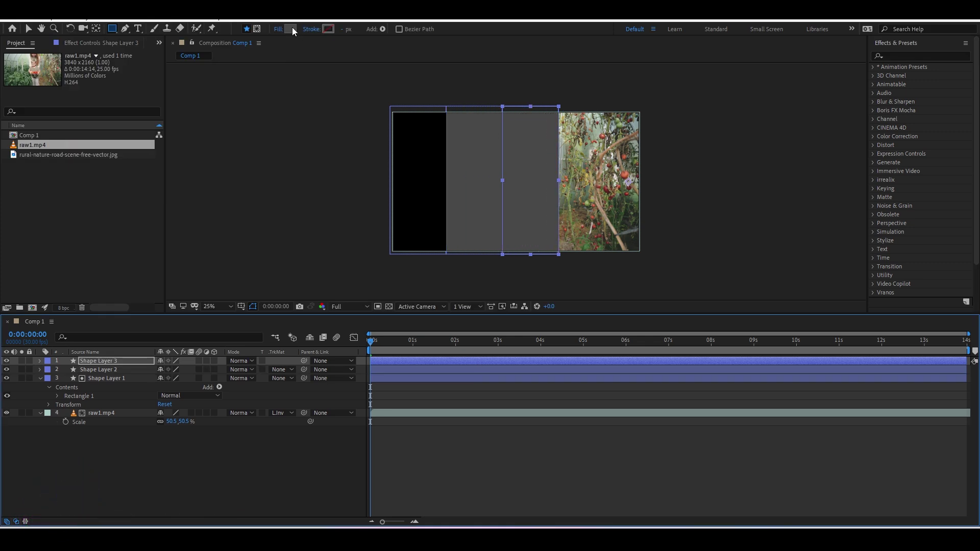
pyautogui.click(290, 29)
pyautogui.click(22, 92)
pyautogui.press('Return')
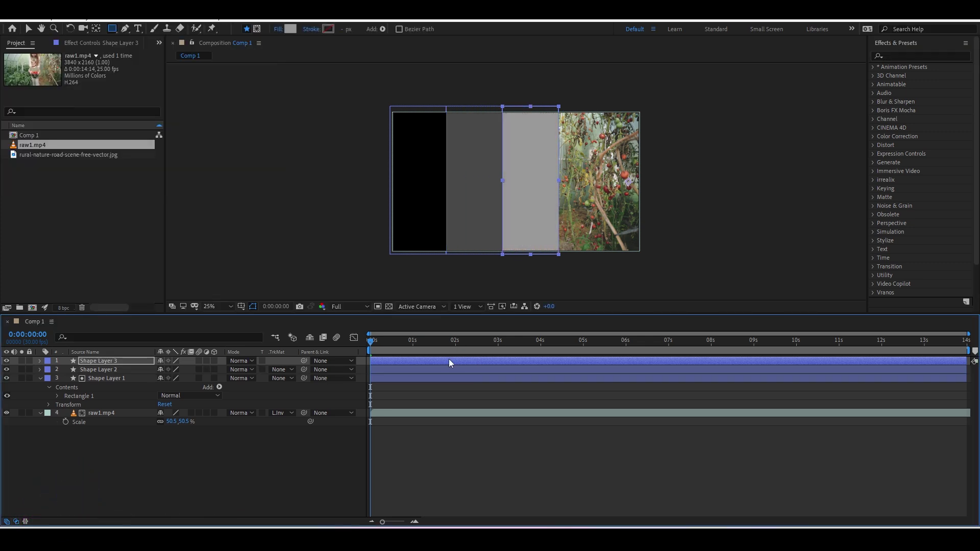
# Add a fourth strip filled white (ffffff) at the right end
pyautogui.hotkey('ctrl', 'd')
pyautogui.hotkey('shift', 'Right')
pyautogui.hotkey('shift', 'Right')
pyautogui.hotkey('shift', 'Right')
pyautogui.click(290, 29)
pyautogui.write('ffffff')
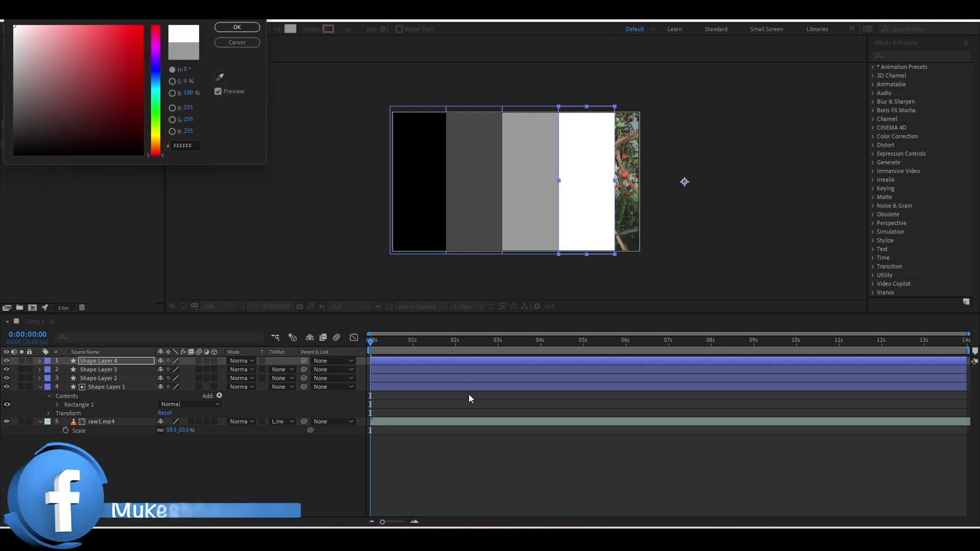
pyautogui.press('Return')
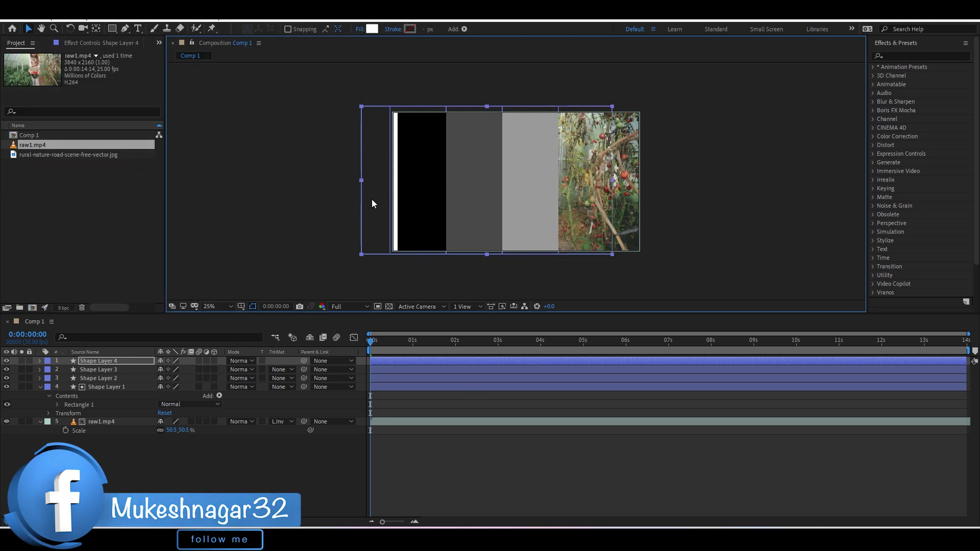
pyautogui.hotkey('shift', 'Right')
pyautogui.hotkey('shift', 'Right')
pyautogui.hotkey('shift', 'Right')
pyautogui.hotkey('shift', 'Right')
pyautogui.hotkey('shift', 'Right')
pyautogui.hotkey('shift', 'Right')
pyautogui.hotkey('shift', 'Right')
pyautogui.hotkey('shift', 'Right')
pyautogui.hotkey('shift', 'Right')
pyautogui.hotkey('shift', 'Right')
pyautogui.hotkey('shift', 'Right')
pyautogui.hotkey('shift', 'Right')
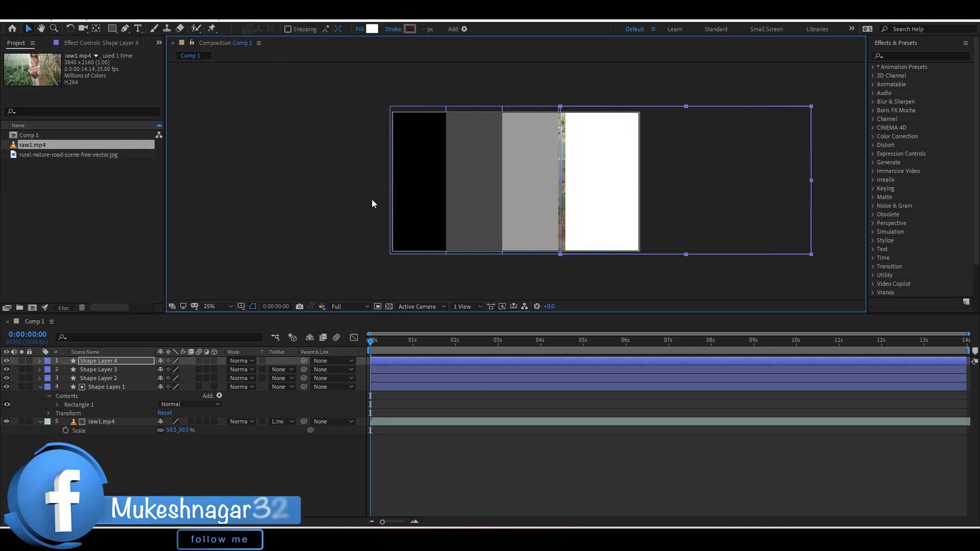
# Set raw1.mp4's track matte to None and select all four shape layers
pyautogui.click(41, 388)
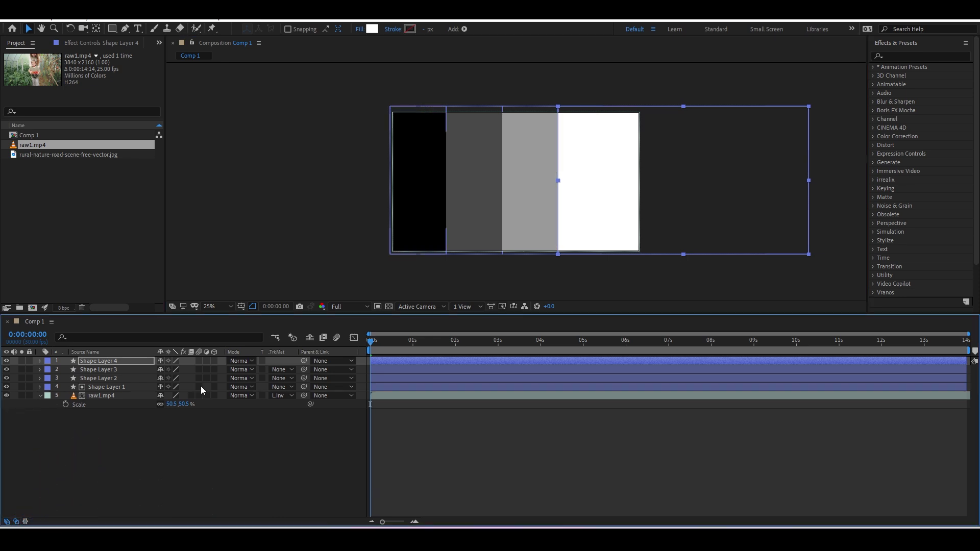
pyautogui.click(283, 398)
pyautogui.click(294, 407)
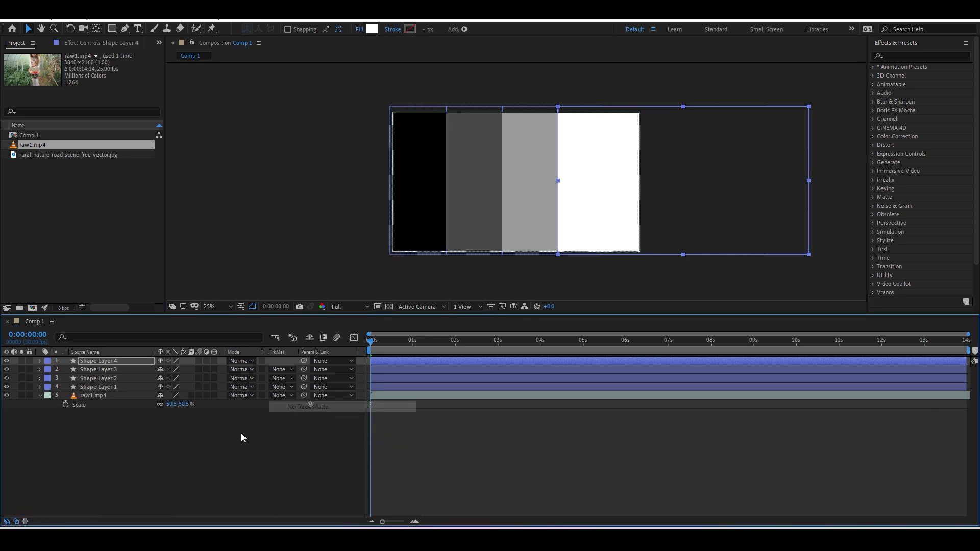
pyautogui.keyDown('shift'); pyautogui.click(120, 387); pyautogui.keyUp('shift')
# Pre-compose the four strips into Pre-comp 1, undoing an accidental move
pyautogui.hotkey('ctrl', 'shift', 'c')
pyautogui.press('Return')
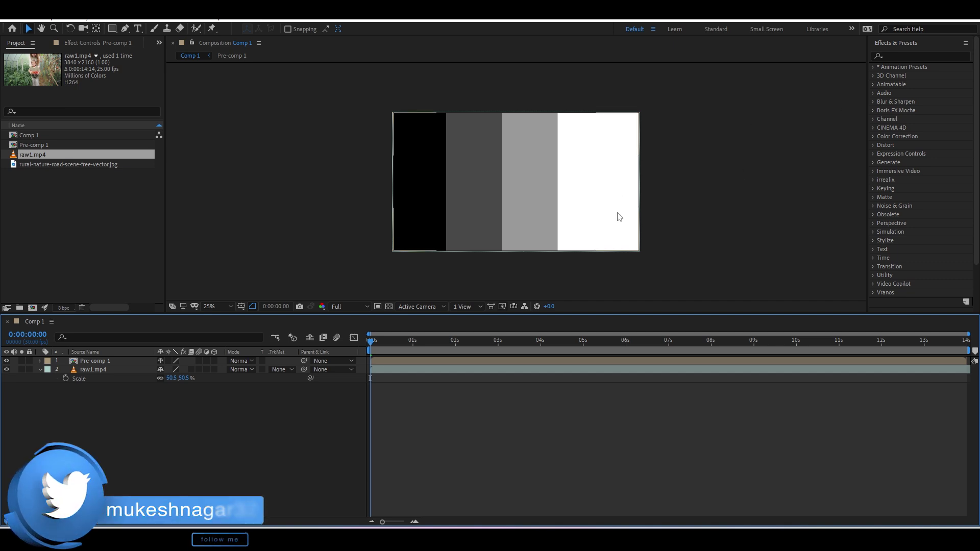
pyautogui.moveTo(614, 213); pyautogui.dragTo(540, 240)
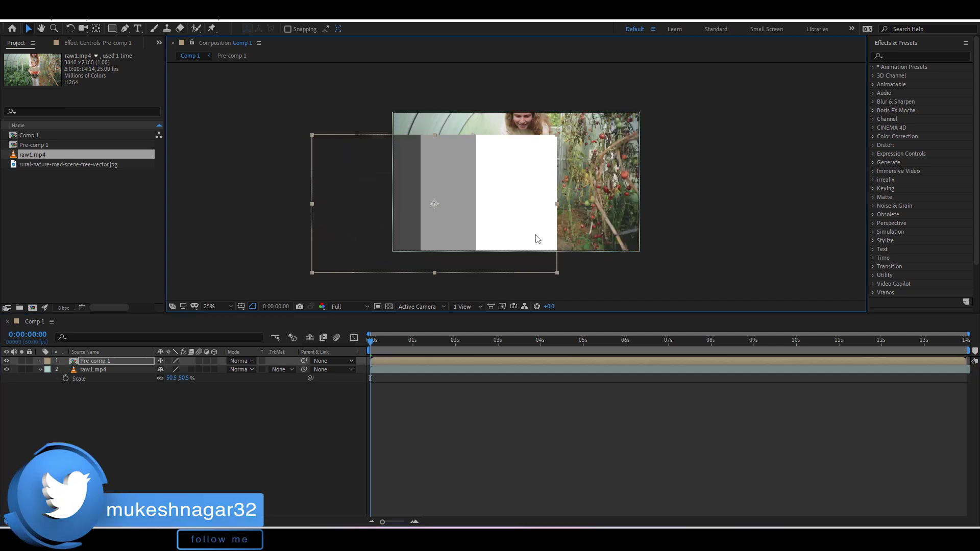
pyautogui.hotkey('ctrl', 'z')
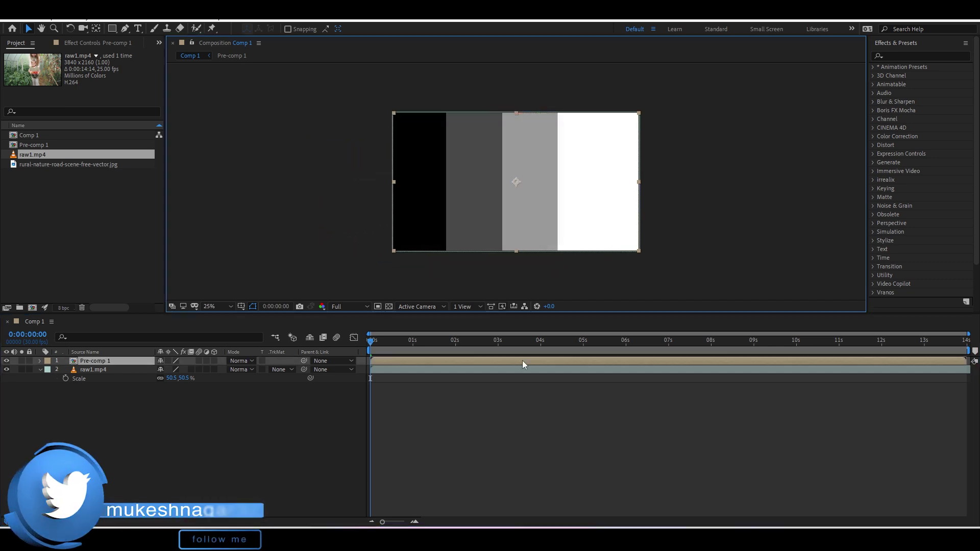
# Open Pre-comp 1 and widen its composition to 3701 px
pyautogui.doubleClick(522, 360)
pyautogui.rightClick(498, 444)
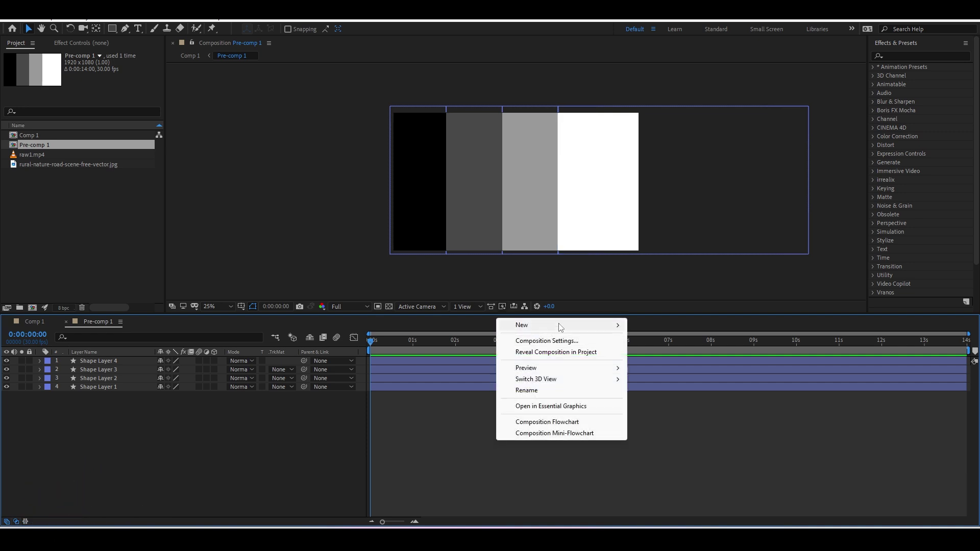
pyautogui.click(513, 340)
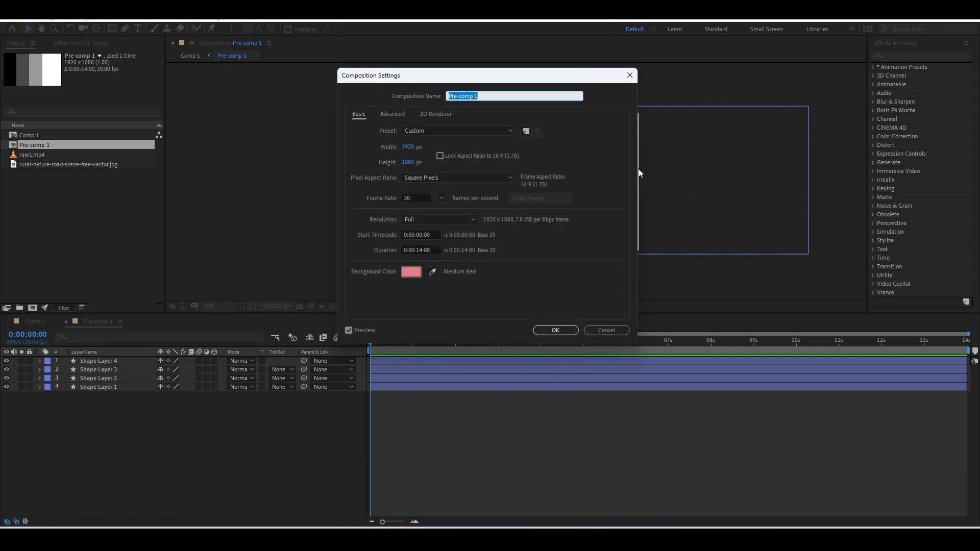
pyautogui.moveTo(412, 152); pyautogui.dragTo(763, 192)
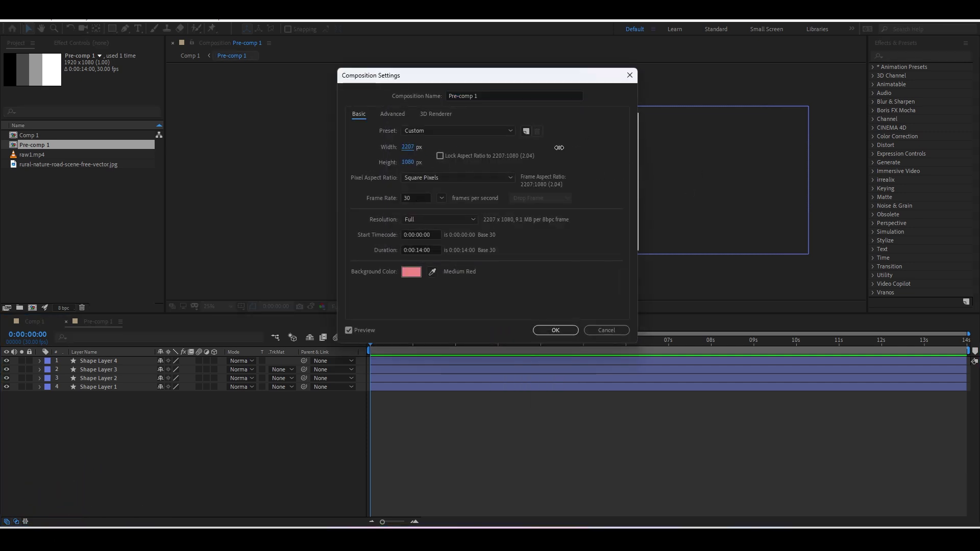
pyautogui.moveTo(413, 156); pyautogui.dragTo(530, 466)
pyautogui.press('Return')
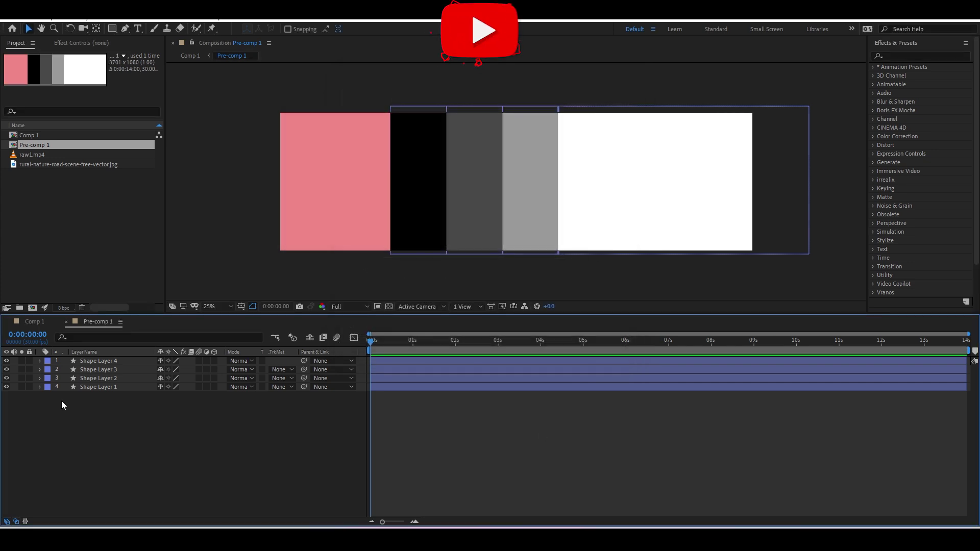
# Shift the strips left, stretch the white strip to the right edge, and return to Comp 1
pyautogui.moveTo(771, 83); pyautogui.dragTo(401, 183)
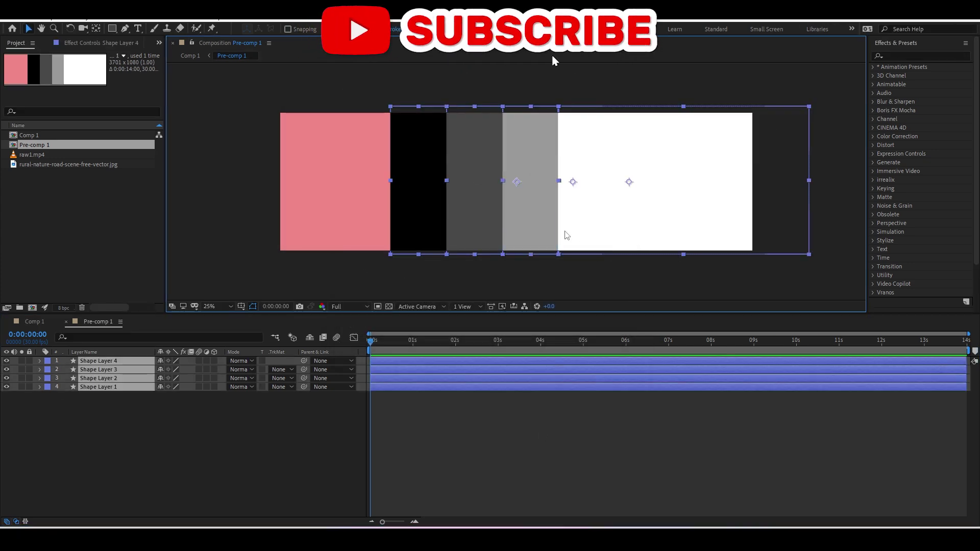
pyautogui.hotkey('shift', 'Left')
pyautogui.hotkey('shift', 'Left')
pyautogui.hotkey('shift', 'Left')
pyautogui.hotkey('shift', 'Left')
pyautogui.hotkey('shift', 'Left')
pyautogui.hotkey('shift', 'Left')
pyautogui.click(621, 319)
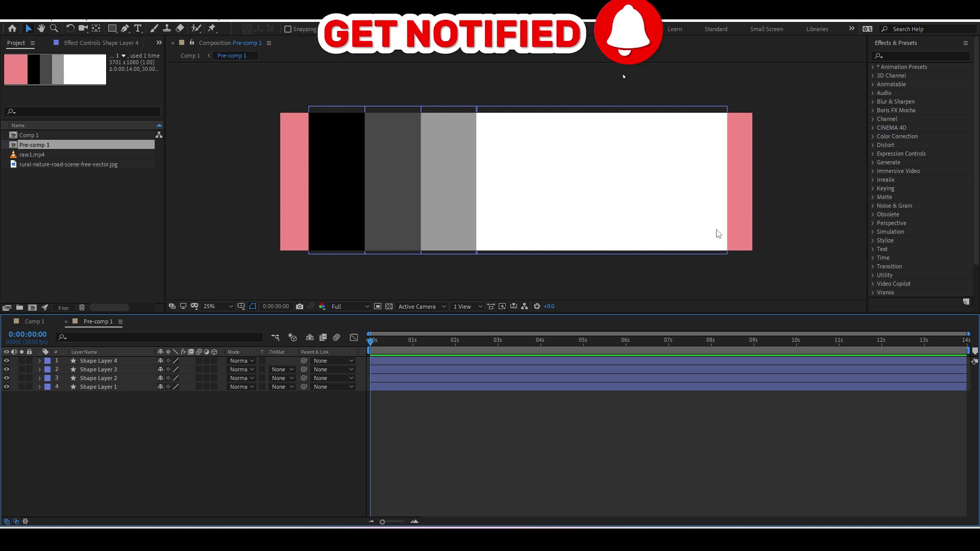
pyautogui.click(649, 234)
pyautogui.moveTo(727, 182); pyautogui.dragTo(755, 182)
pyautogui.click(34, 322)
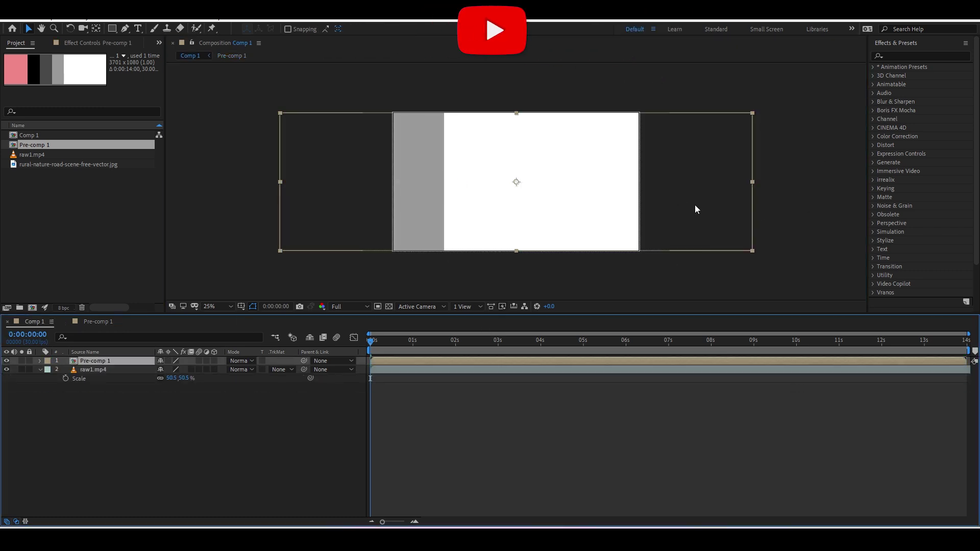
# Move Pre-comp 1 about 219 px right and set raw1.mp4's luma matte to Pre-comp 1
pyautogui.moveTo(697, 209); pyautogui.dragTo(809, 199)
pyautogui.click(286, 388)
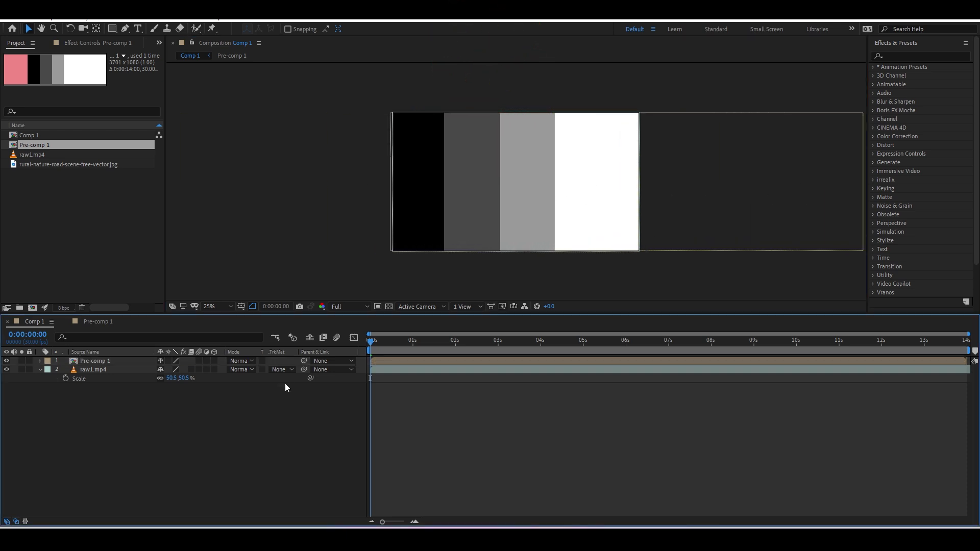
pyautogui.click(281, 370)
pyautogui.click(308, 418)
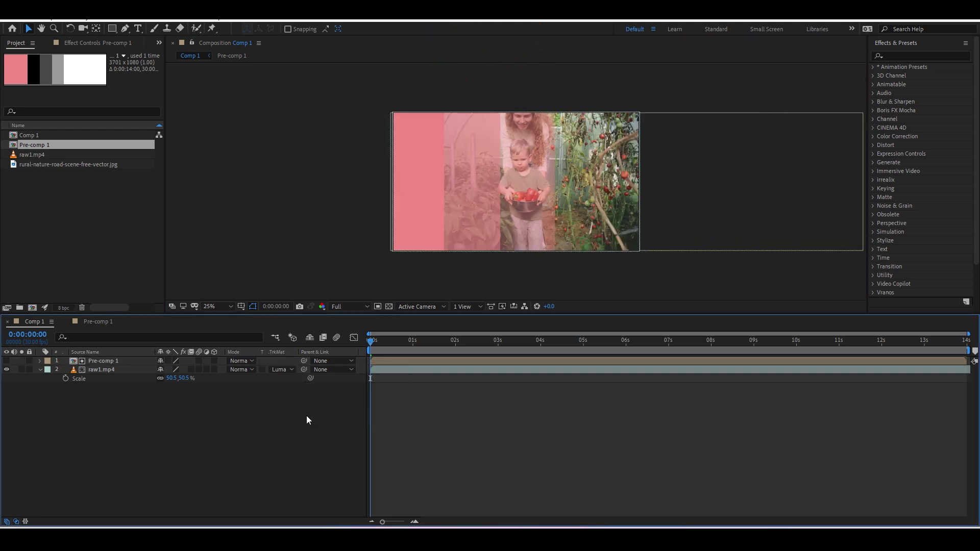
# Import the rural cartoon image below raw1.mp4 and lock its layer
pyautogui.doubleClick(84, 225)
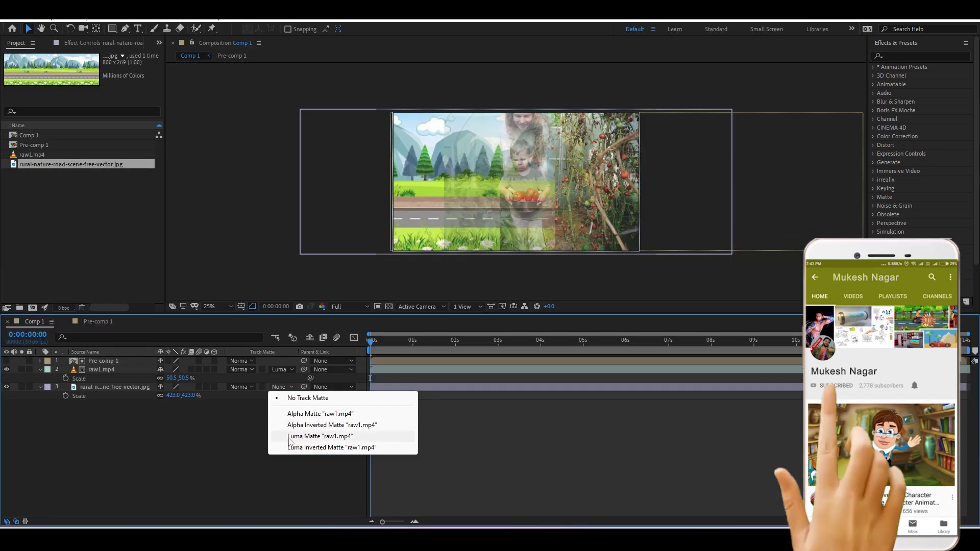
pyautogui.click(110, 387)
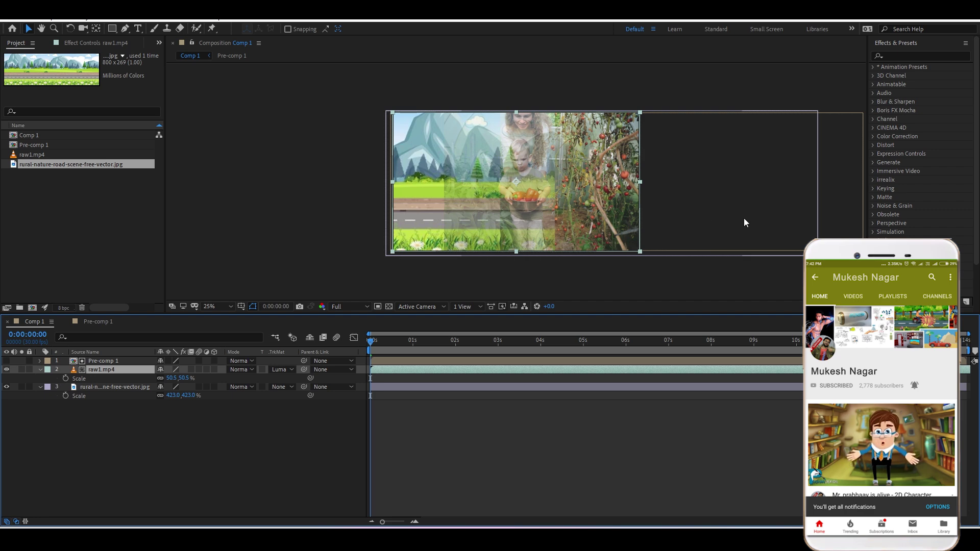
pyautogui.click(807, 215)
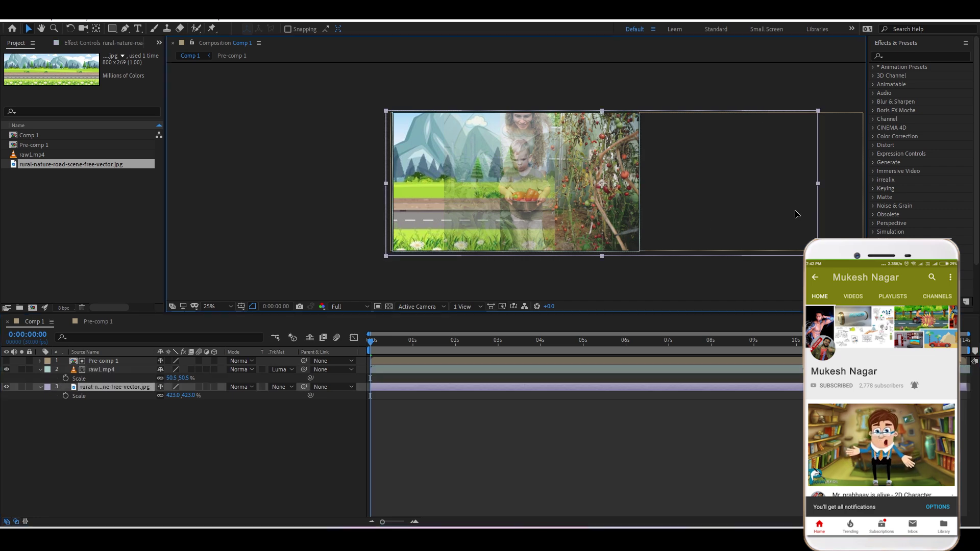
pyautogui.moveTo(775, 211); pyautogui.dragTo(549, 210)
pyautogui.hotkey('ctrl', 'z')
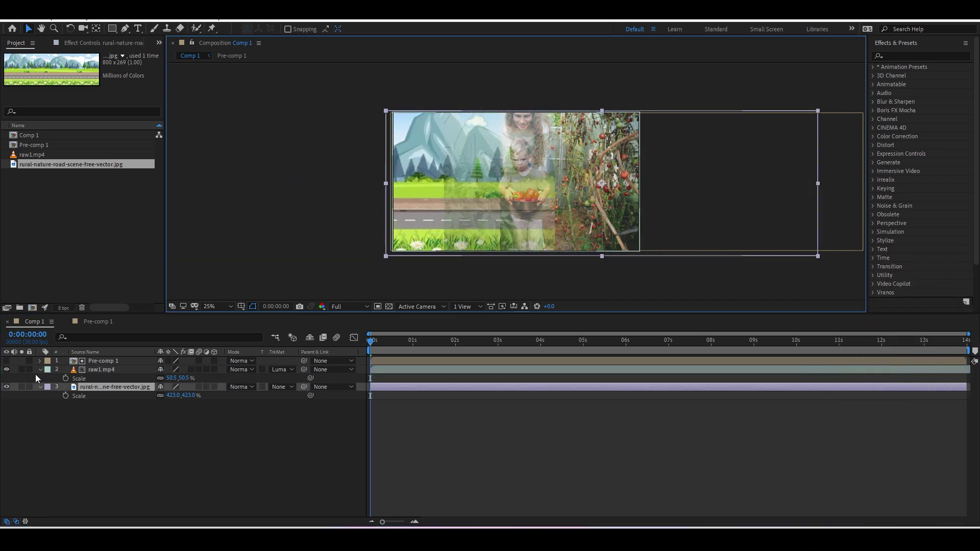
pyautogui.click(29, 387)
pyautogui.click(102, 361)
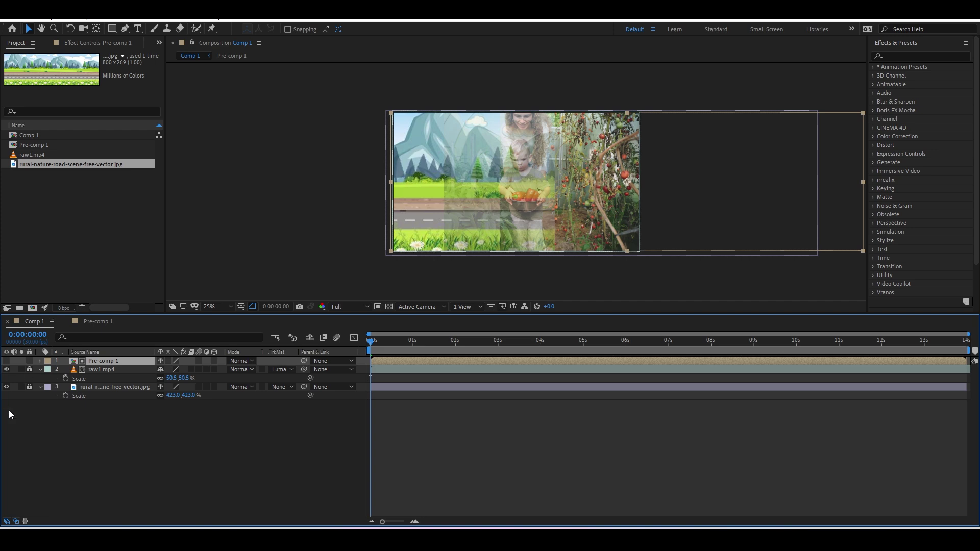
# Keyframe Pre-comp 1's Position sliding from off-left at 0 s to the right around 3 s
pyautogui.moveTo(697, 192); pyautogui.dragTo(515, 192)
pyautogui.press('p')
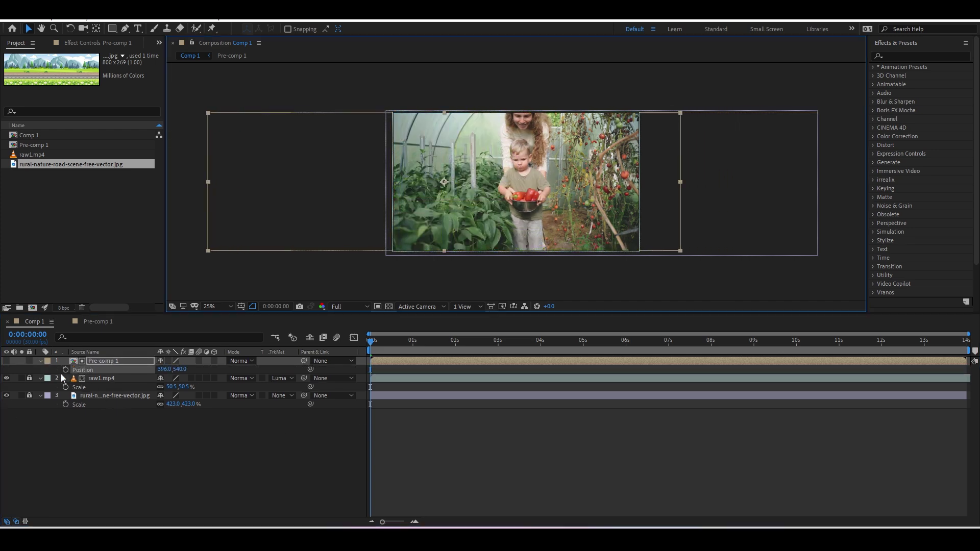
pyautogui.click(66, 370)
pyautogui.click(393, 340)
pyautogui.moveTo(472, 214); pyautogui.dragTo(739, 205)
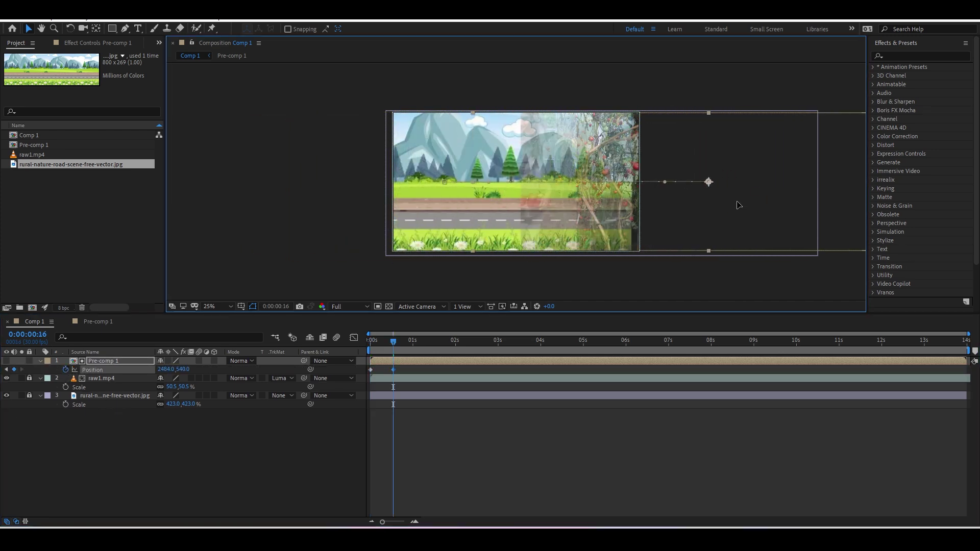
pyautogui.click(426, 340)
pyautogui.moveTo(393, 369); pyautogui.dragTo(513, 369)
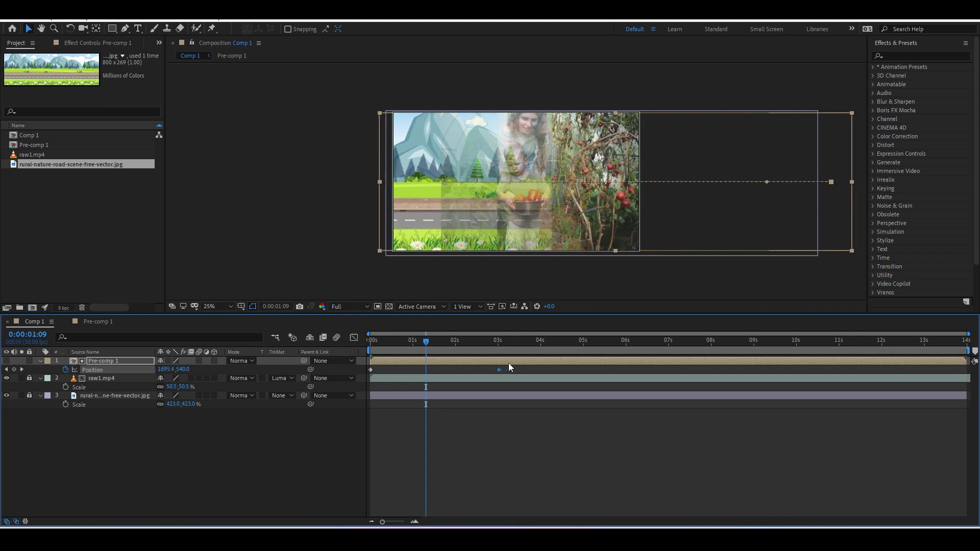
pyautogui.click(448, 462)
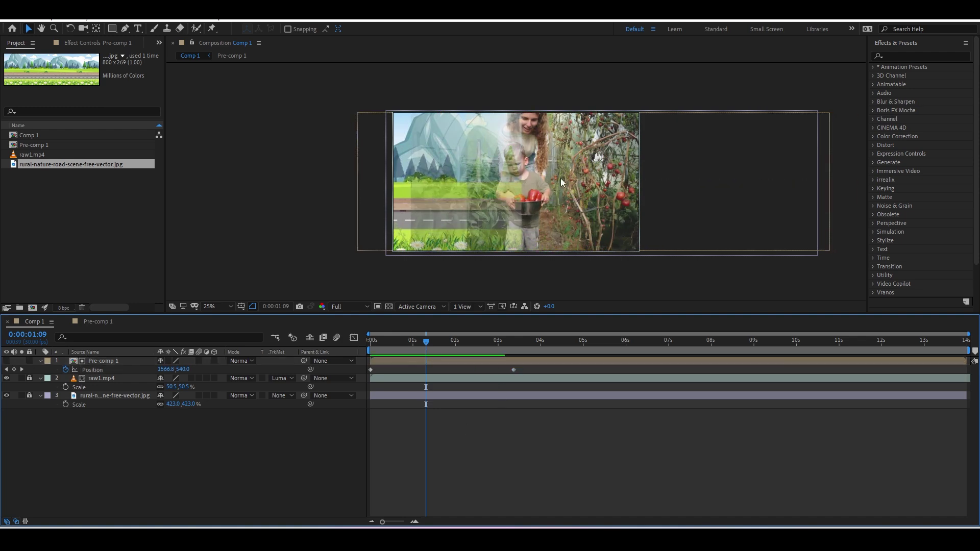
# Play back the wipe and return to about one second in
pyautogui.press('space')
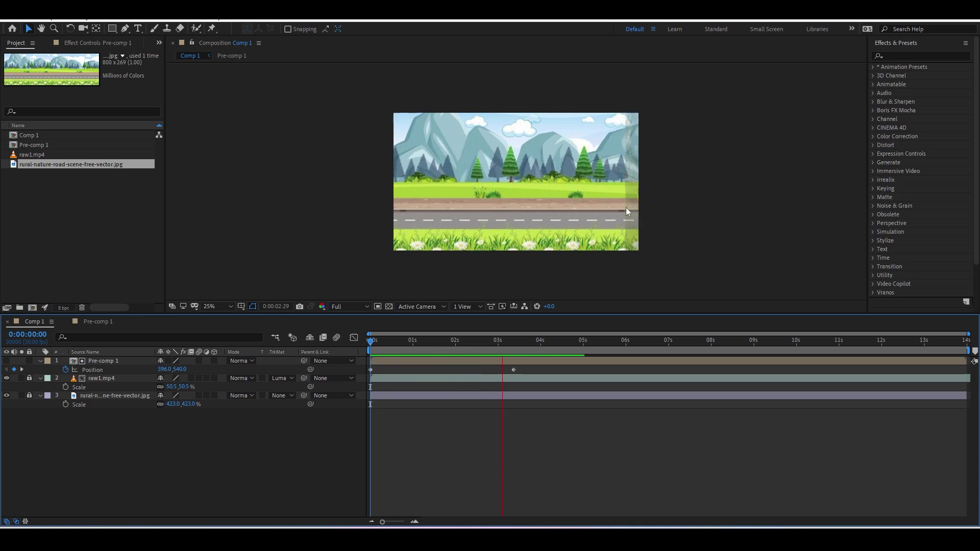
pyautogui.click(423, 360)
pyautogui.moveTo(423, 360); pyautogui.dragTo(416, 369)
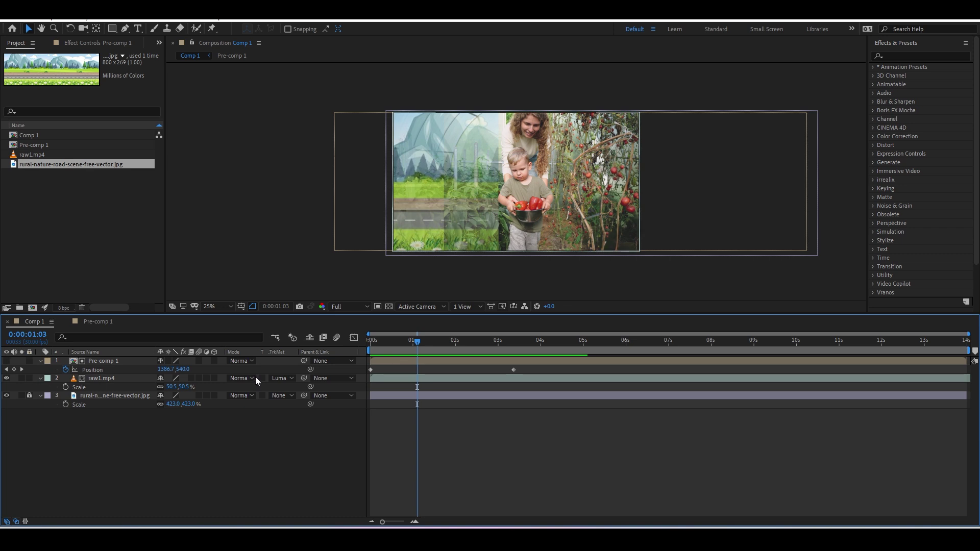
# Inspect the matte by toggling Pre-comp 1's visibility and moving to about 1.5 seconds
pyautogui.click(282, 378)
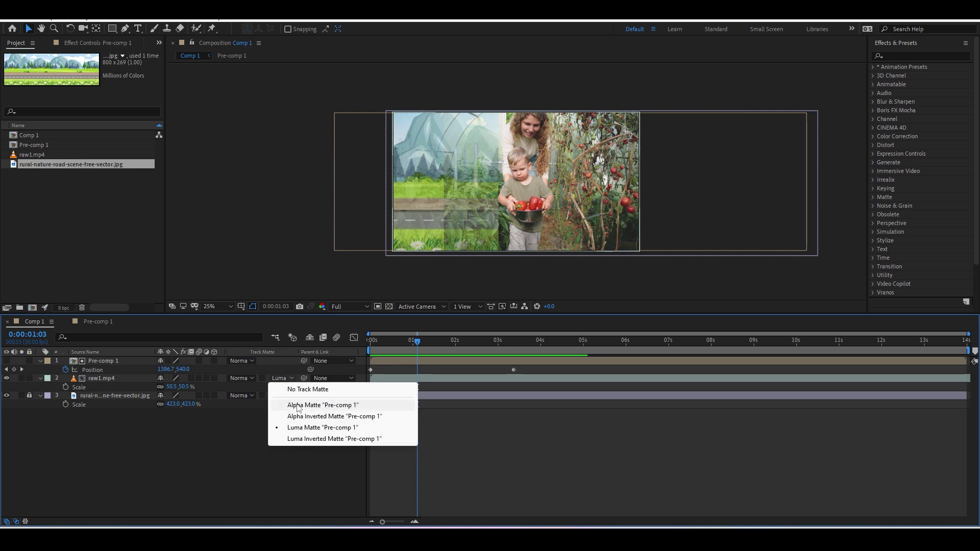
pyautogui.press('Escape')
pyautogui.click(6, 360)
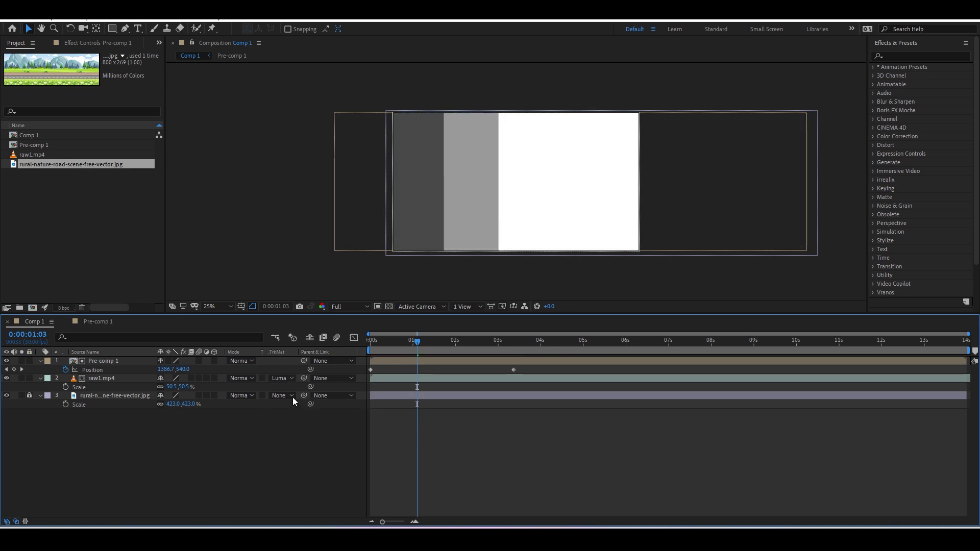
pyautogui.click(284, 379)
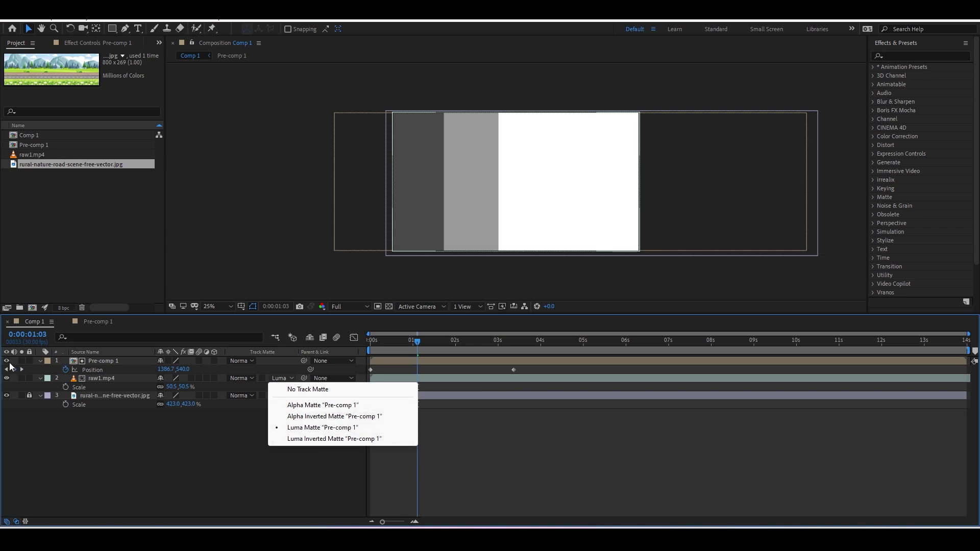
pyautogui.press('Escape')
pyautogui.click(8, 364)
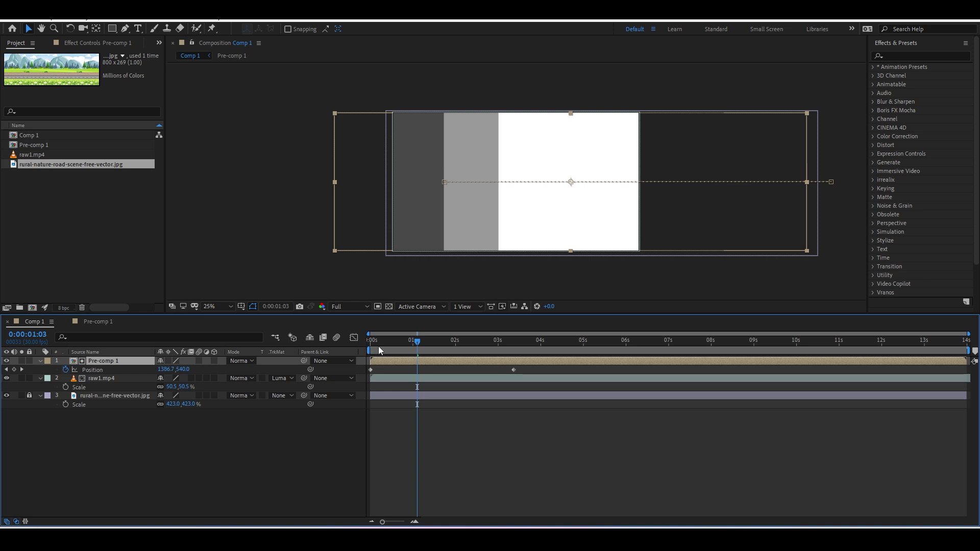
pyautogui.click(7, 369)
pyautogui.click(7, 361)
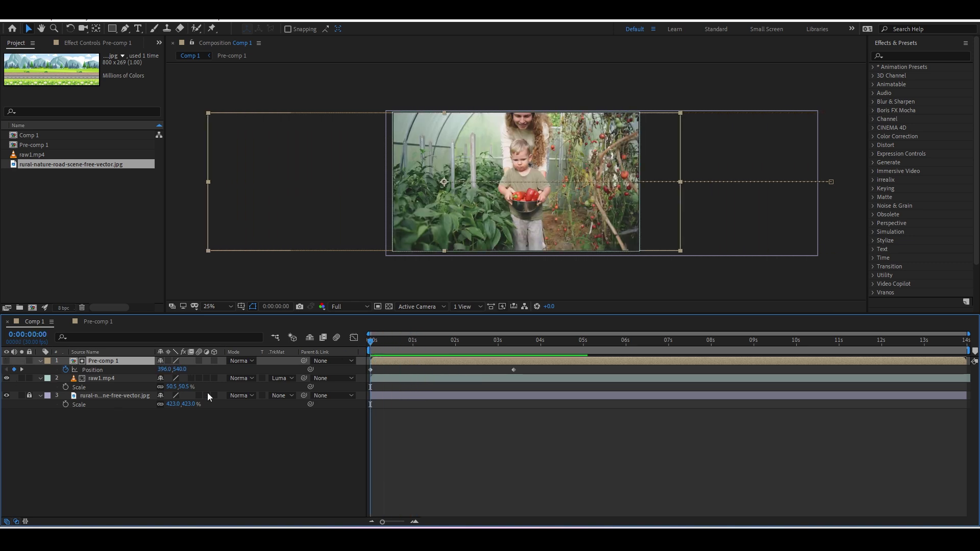
pyautogui.click(7, 361)
pyautogui.moveTo(418, 347); pyautogui.dragTo(435, 349)
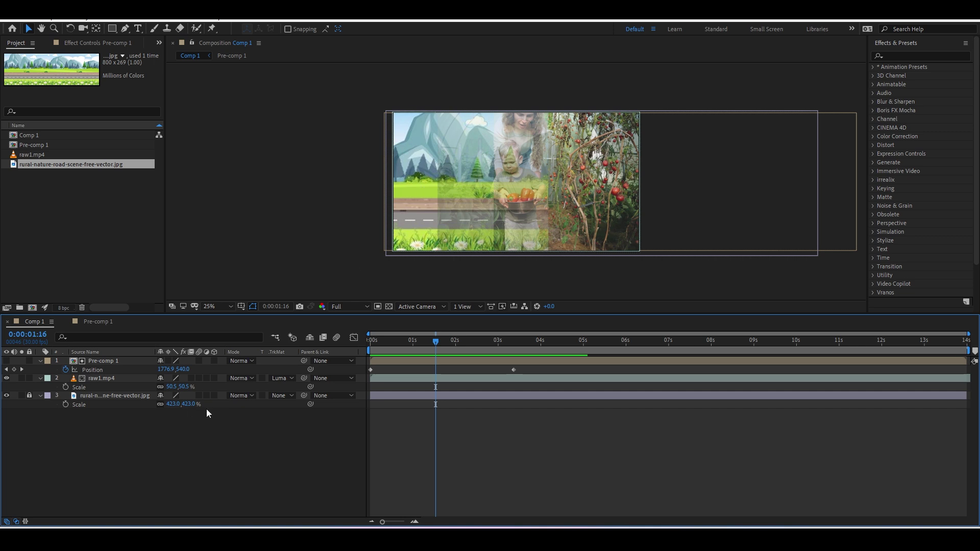
# Compare raw1.mp4's Luma Inverted, Luma, Alpha Inverted and Alpha mattes across the wipe
pyautogui.click(280, 378)
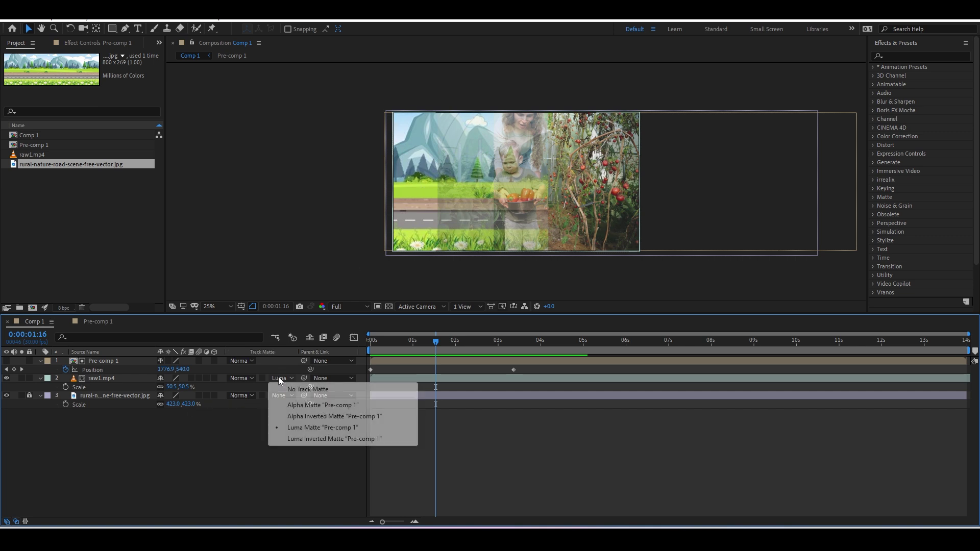
pyautogui.click(305, 440)
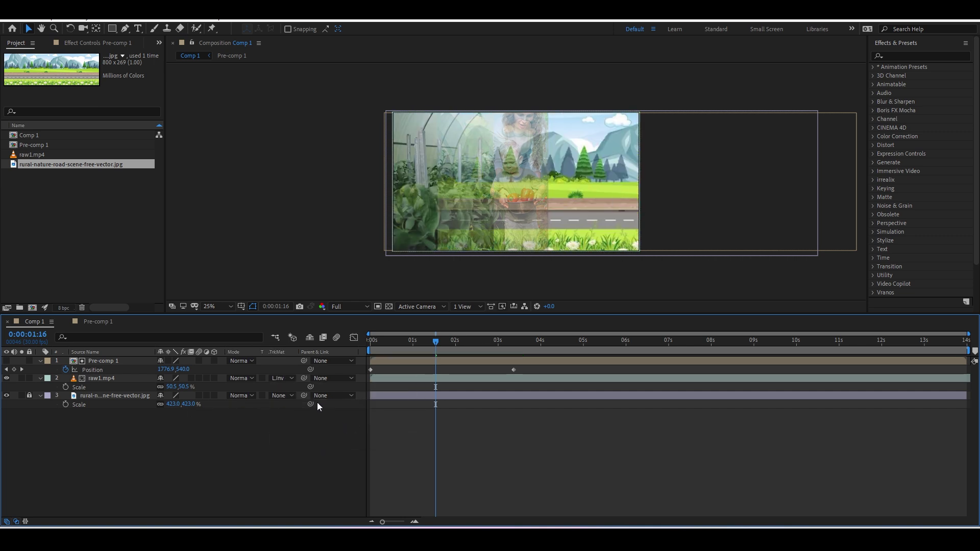
pyautogui.click(280, 378)
pyautogui.click(305, 431)
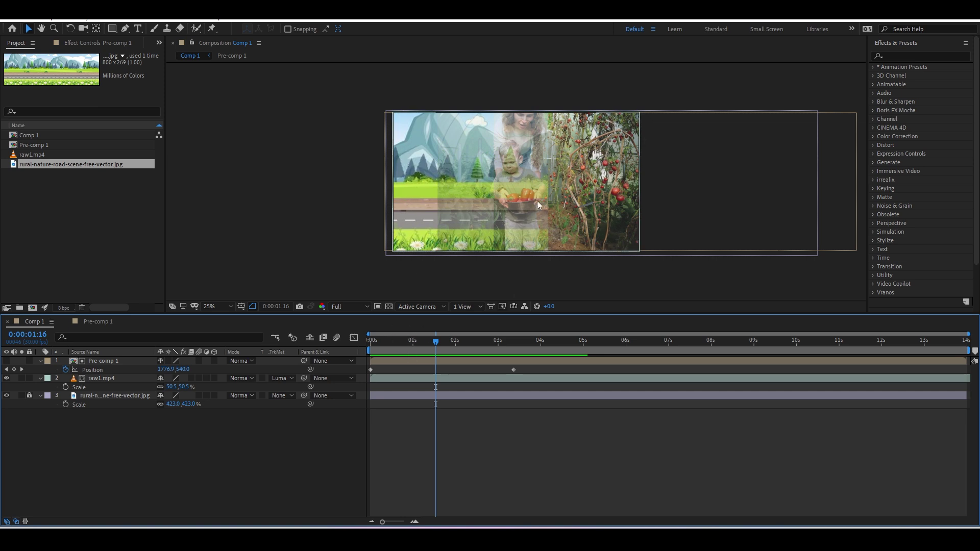
pyautogui.click(280, 378)
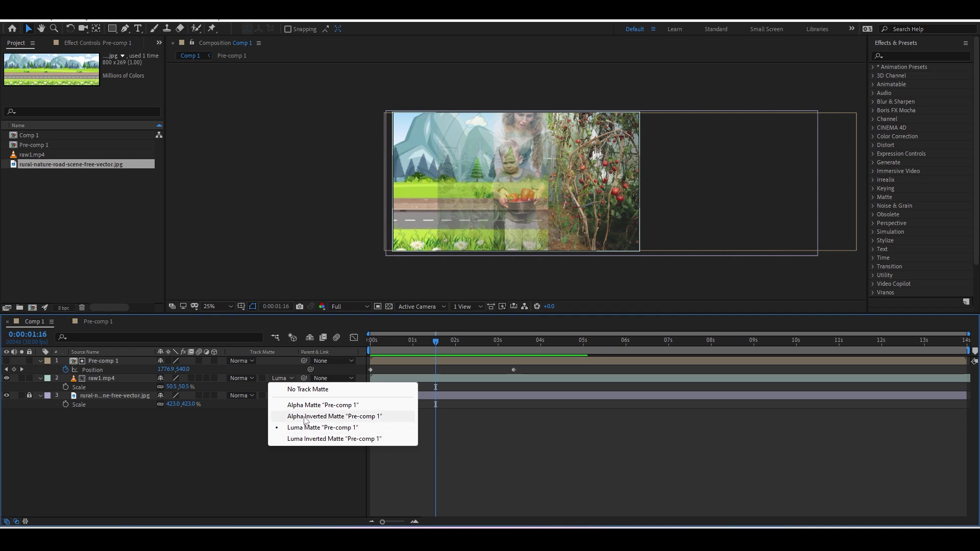
pyautogui.click(304, 416)
pyautogui.click(280, 378)
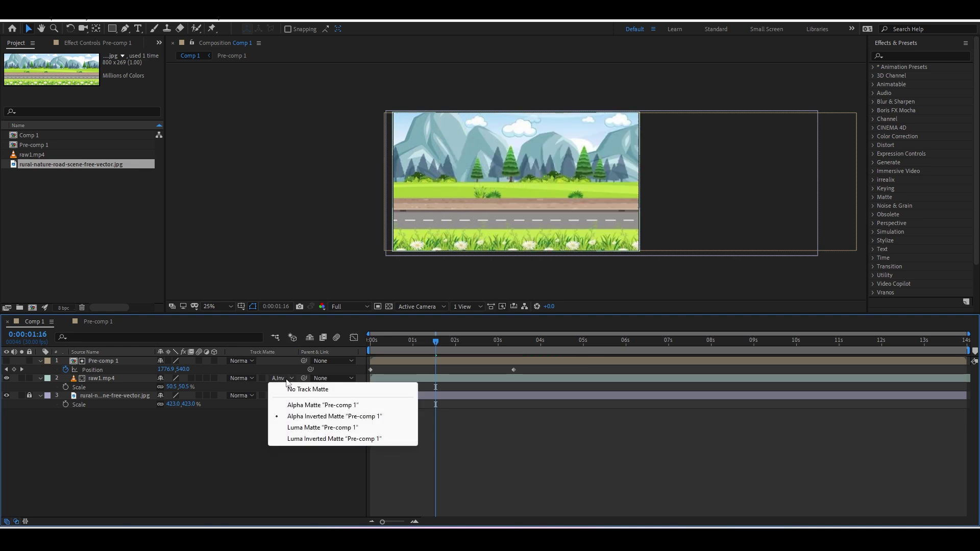
pyautogui.click(309, 406)
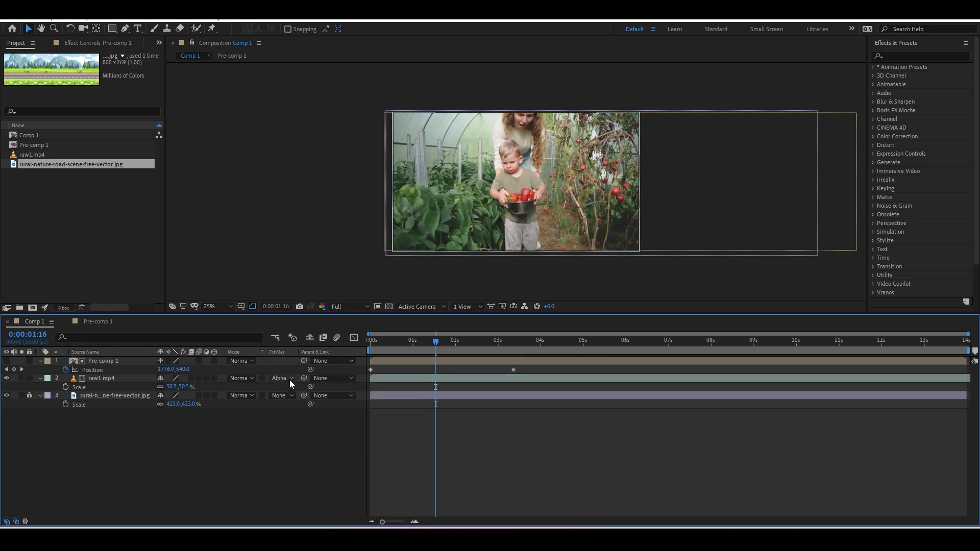
pyautogui.click(290, 378)
pyautogui.click(294, 417)
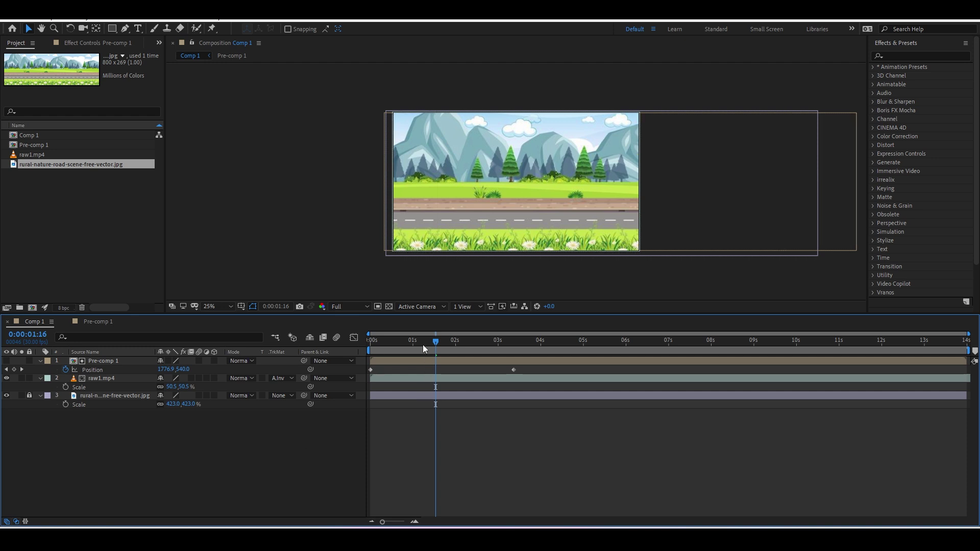
pyautogui.moveTo(423, 345)
pyautogui.mouseDown()
pyautogui.moveTo(589, 355)
pyautogui.moveTo(423, 358)
pyautogui.mouseUp()
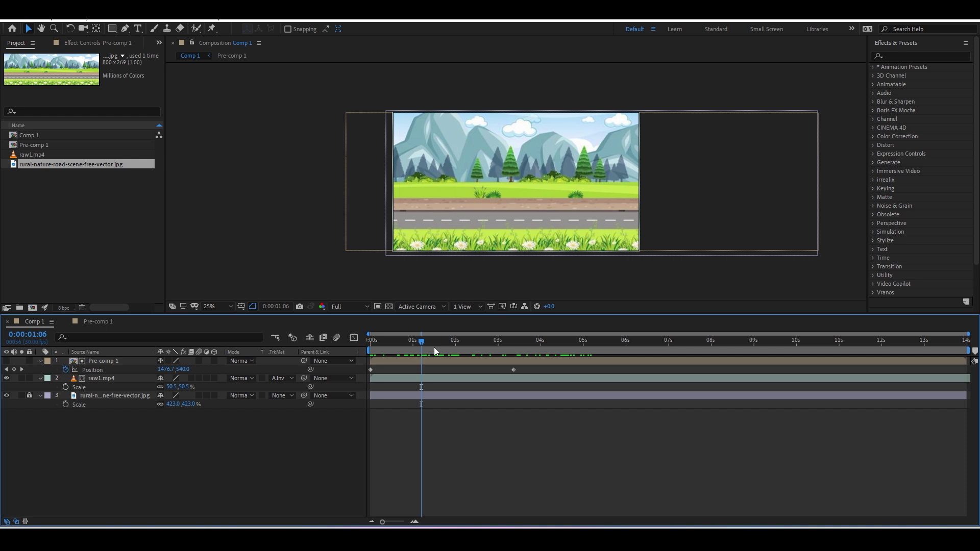
# Set the matte to Luma, then Luma Inverted, and preview the inverted wipe from the start
pyautogui.click(284, 378)
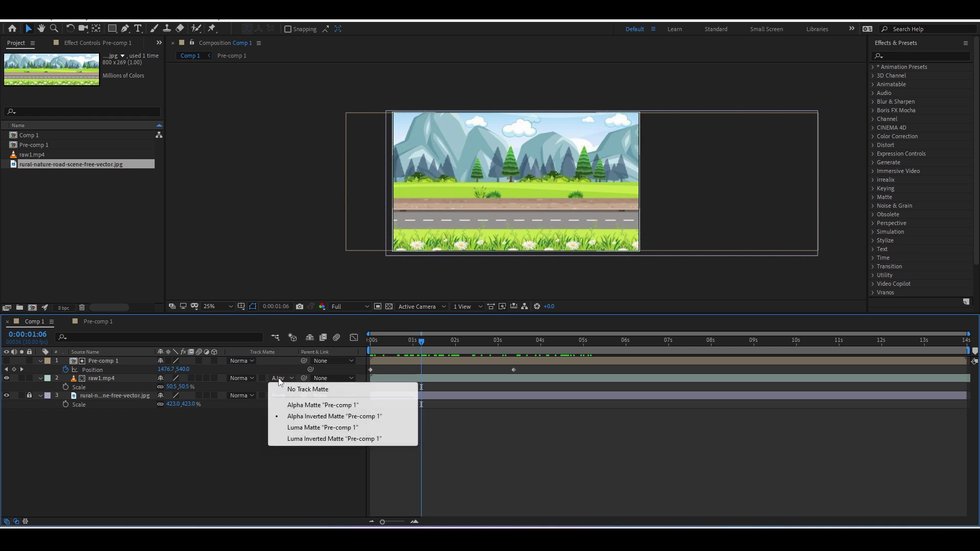
pyautogui.click(314, 428)
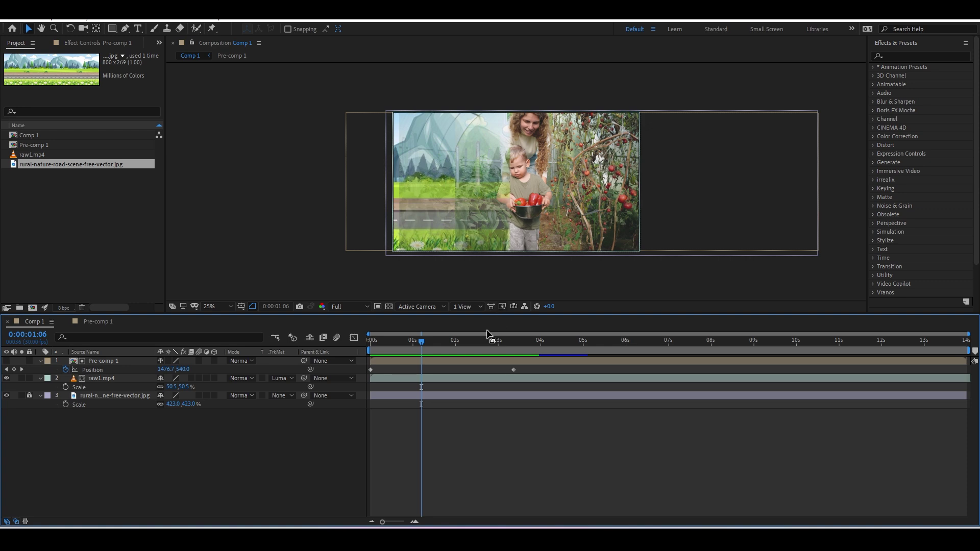
pyautogui.moveTo(481, 341)
pyautogui.mouseDown()
pyautogui.moveTo(490, 345)
pyautogui.moveTo(359, 369)
pyautogui.mouseUp()
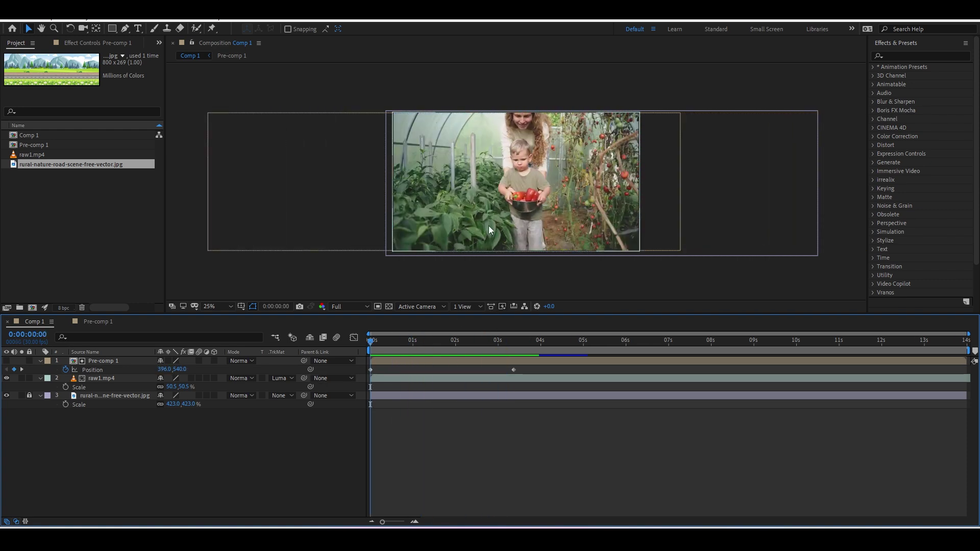
pyautogui.click(288, 379)
pyautogui.click(334, 439)
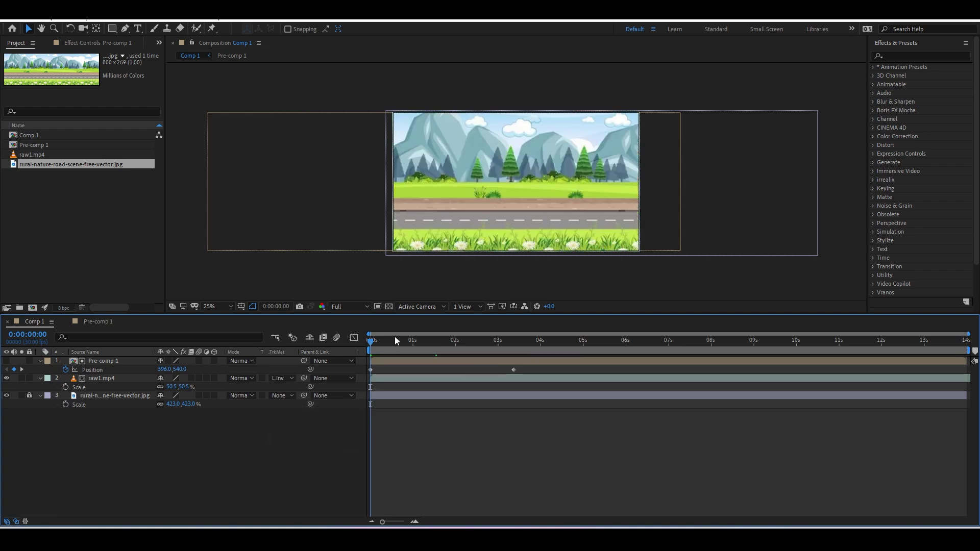
pyautogui.moveTo(394, 338)
pyautogui.mouseDown()
pyautogui.moveTo(387, 344)
pyautogui.moveTo(534, 359)
pyautogui.mouseUp()
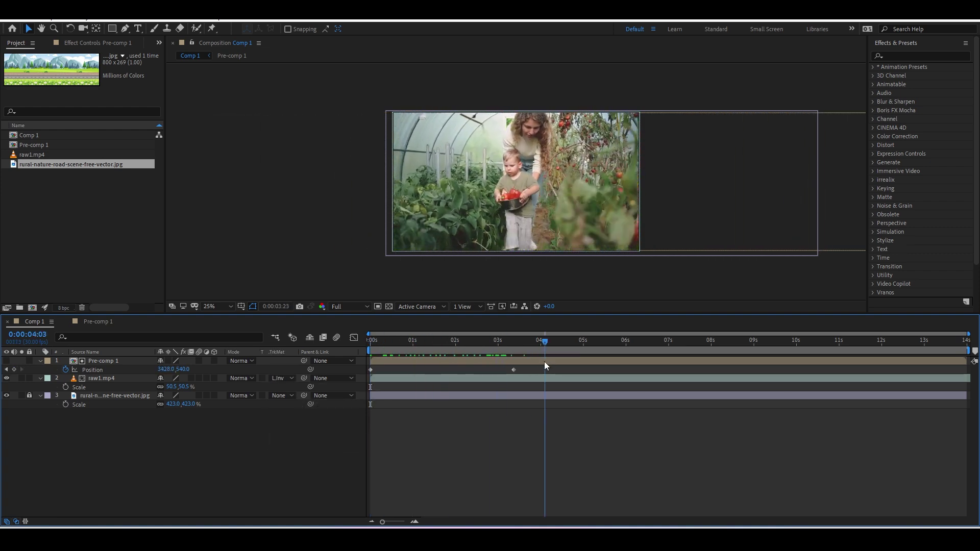
pyautogui.press('Home')
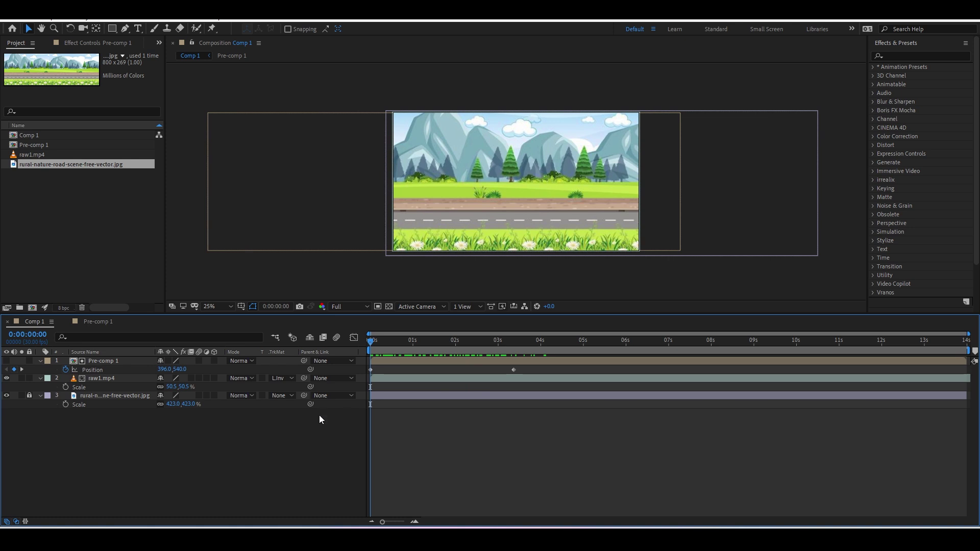
pyautogui.moveTo(383, 347); pyautogui.dragTo(497, 348)
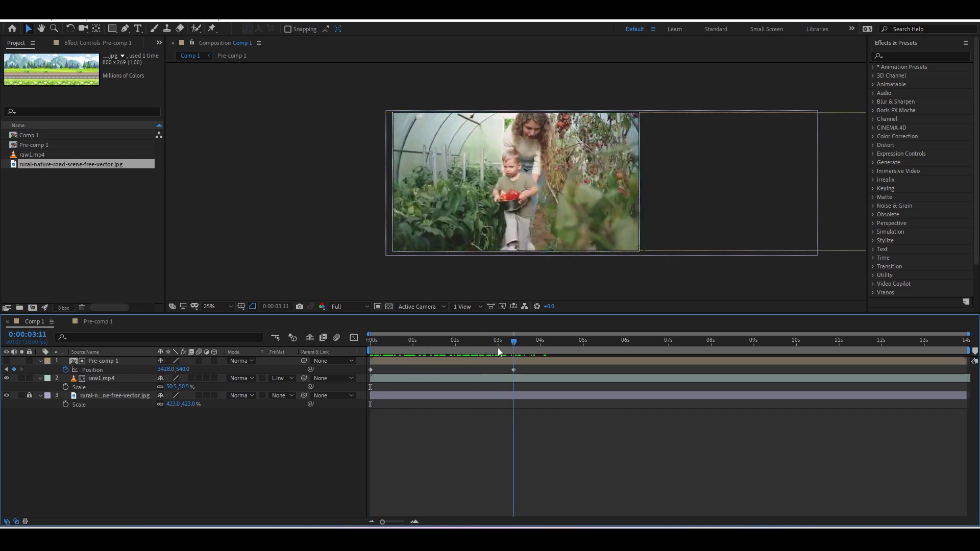
pyautogui.press('Home')
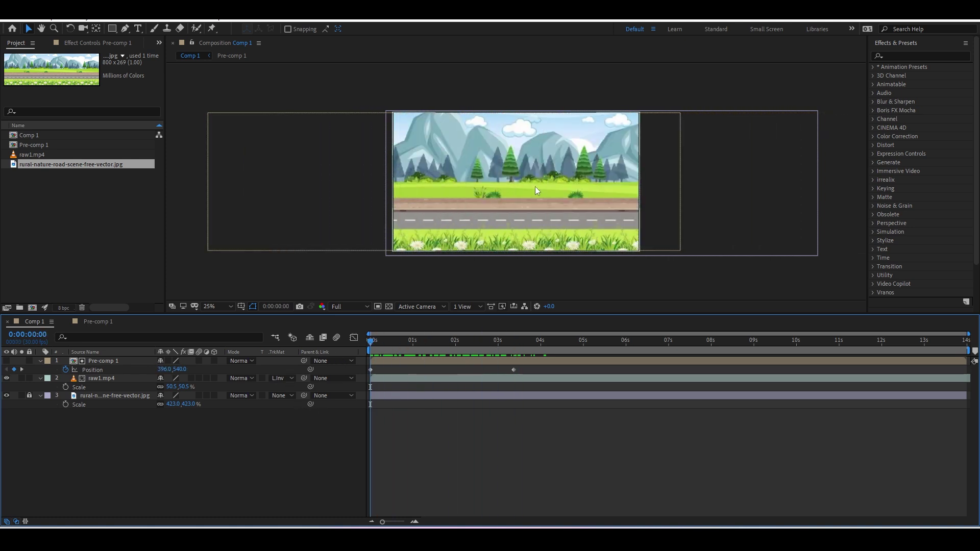
pyautogui.press('space')
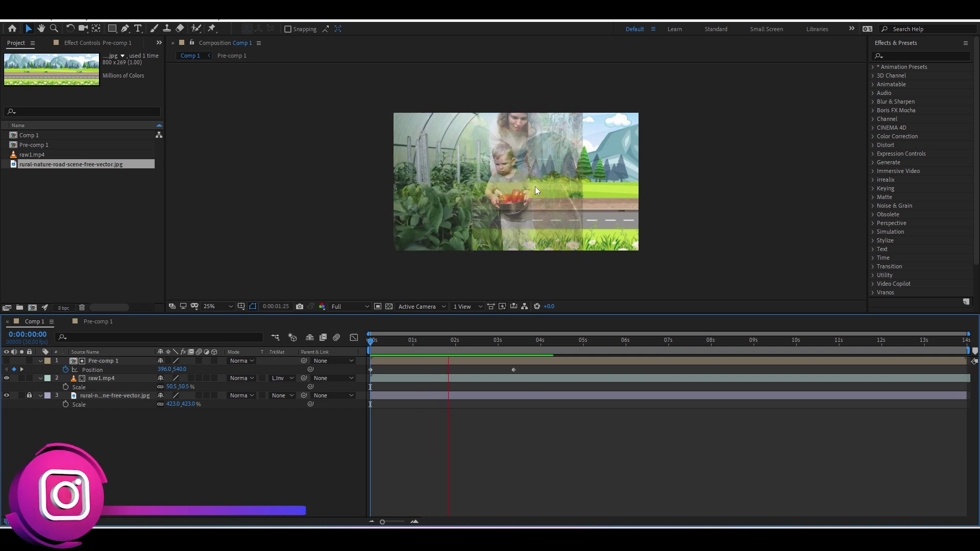
pyautogui.press('space')
pyautogui.press('Home')
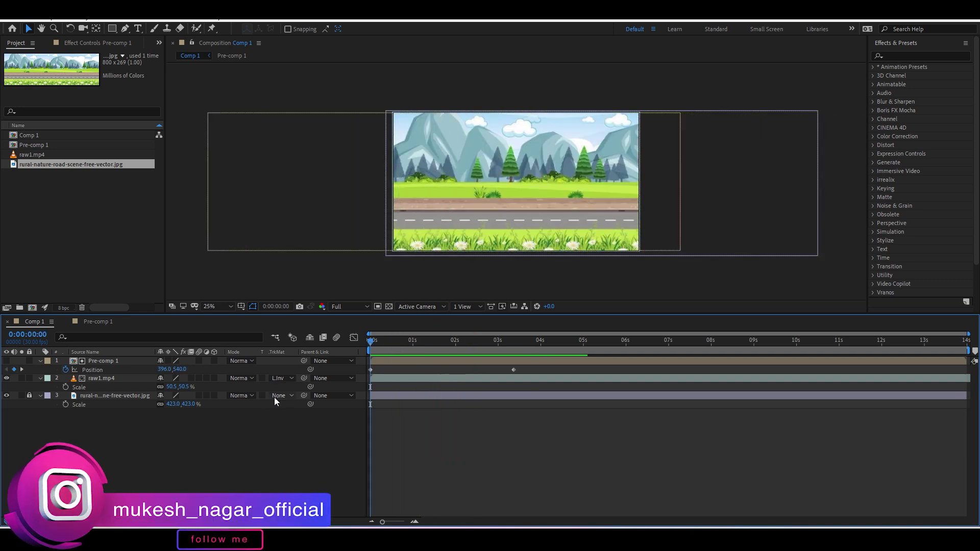
# Switch raw1.mp4 to a regular Luma Matte from Pre-comp 1 and preview the reveal
pyautogui.click(281, 379)
pyautogui.click(317, 428)
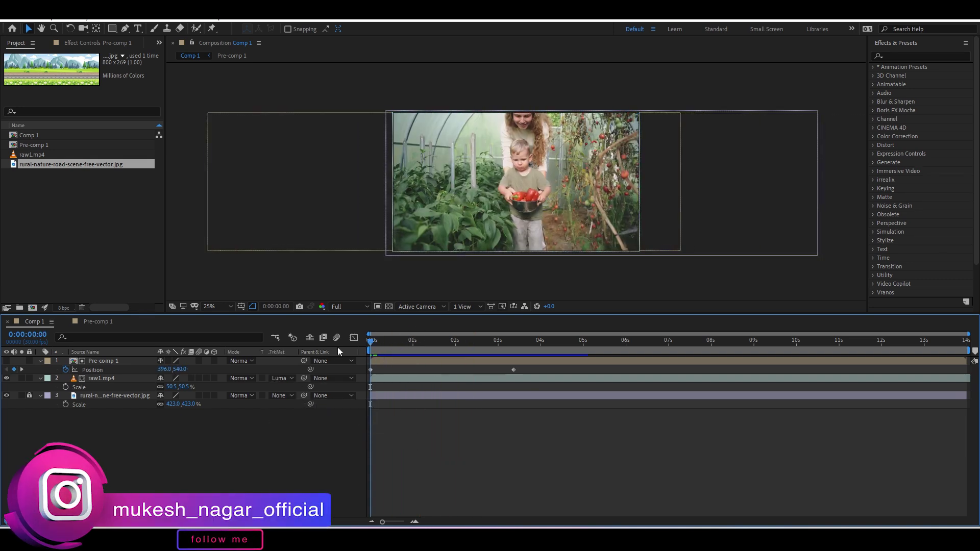
pyautogui.press('space')
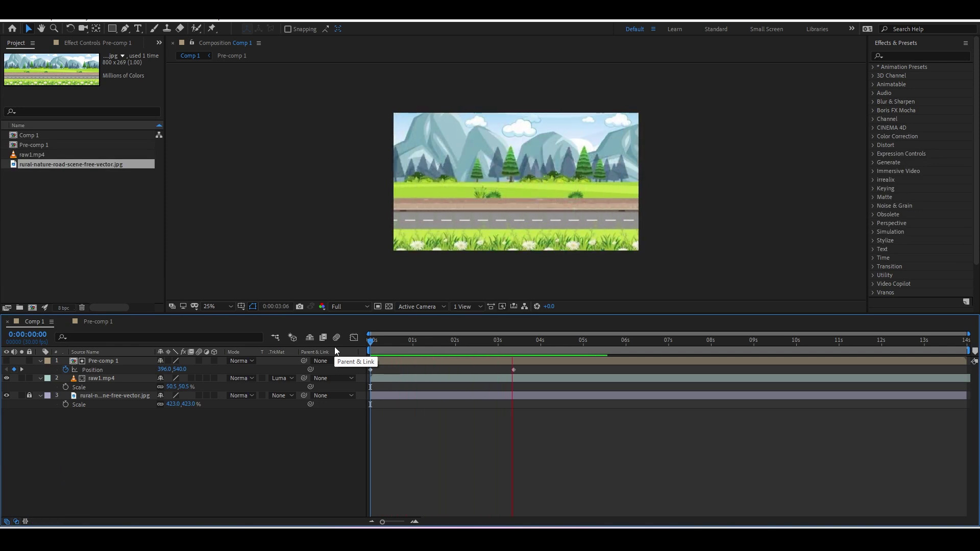
pyautogui.press('space')
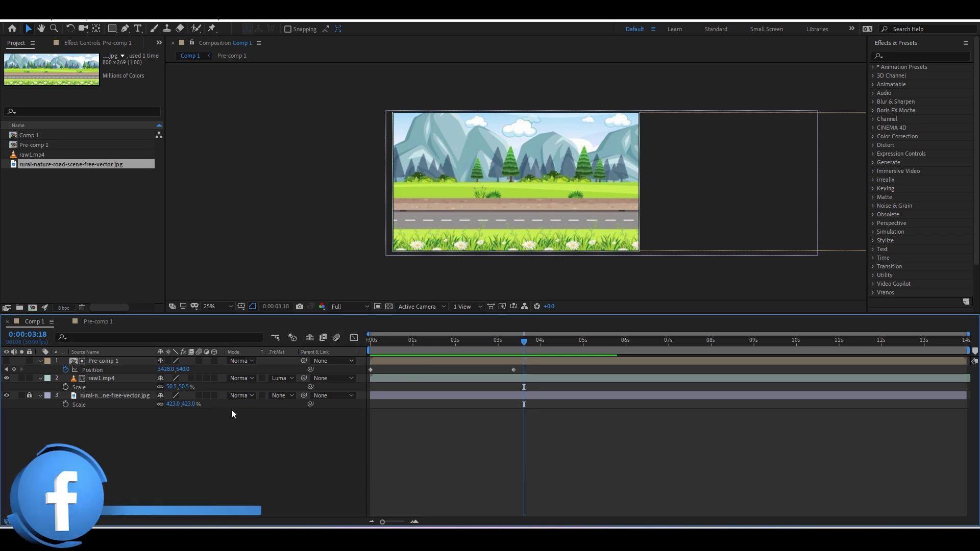
pyautogui.click(283, 380)
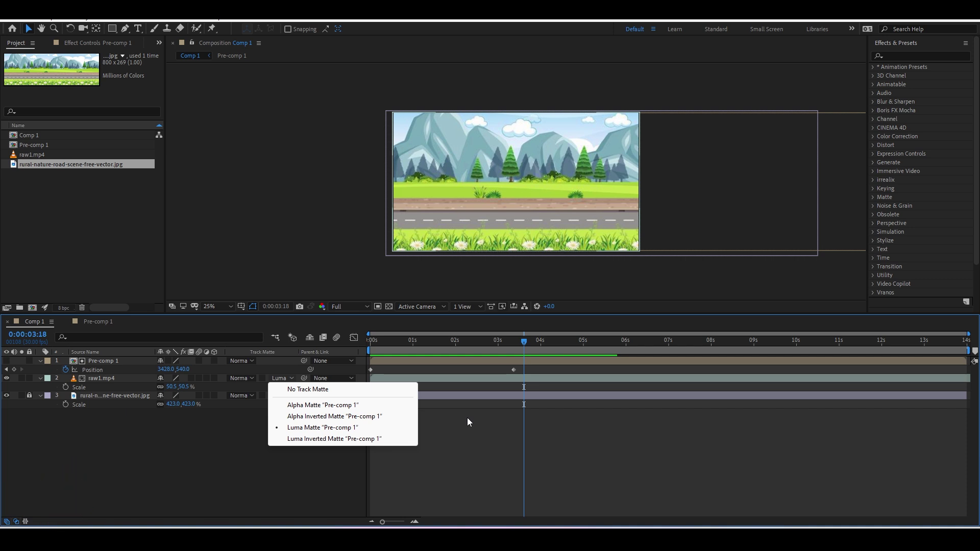
# Keep the Luma matte, hide the cartoon landscape layer, and turn on the transparency grid
pyautogui.press('Escape')
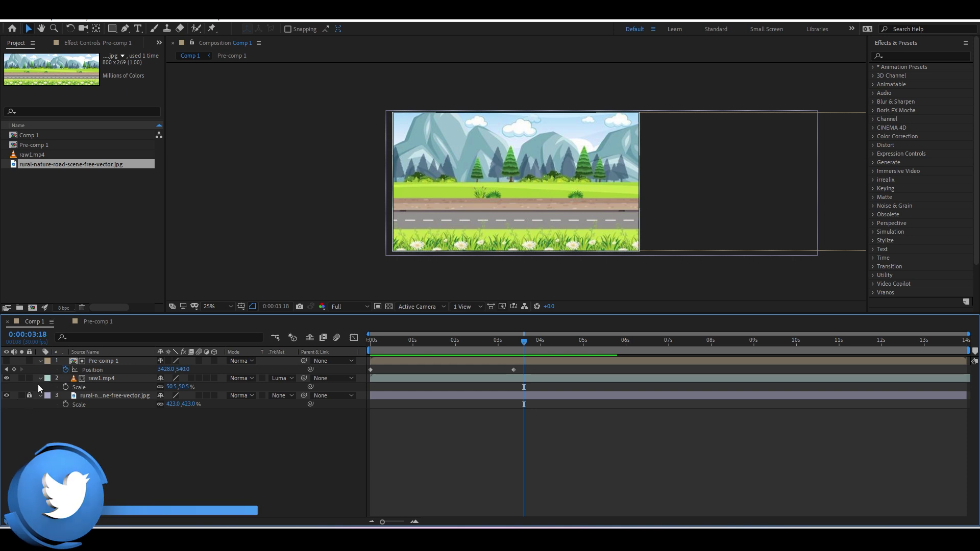
pyautogui.click(6, 396)
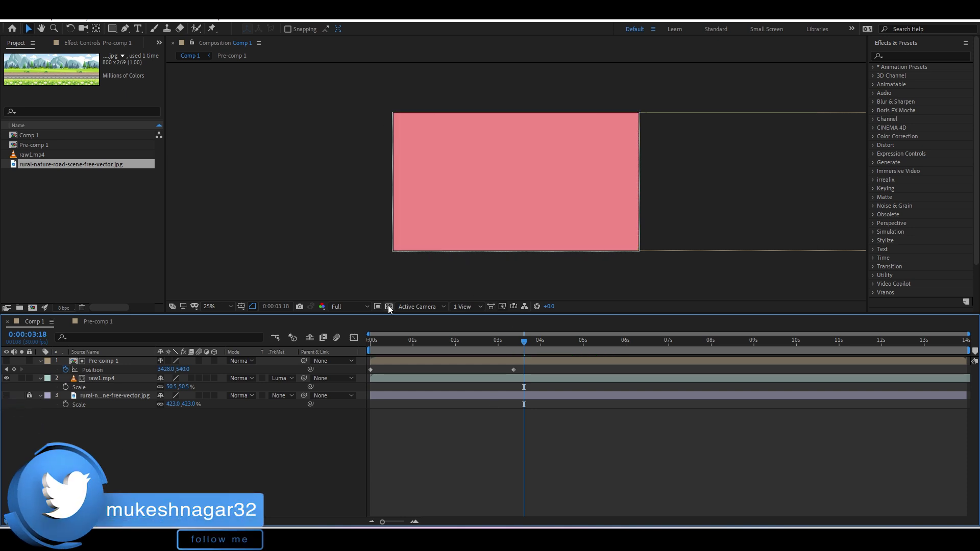
pyautogui.click(388, 306)
# Preview the luma-matte reveal from 0:00 over the checkerboard, then return near the start
pyautogui.click(381, 350)
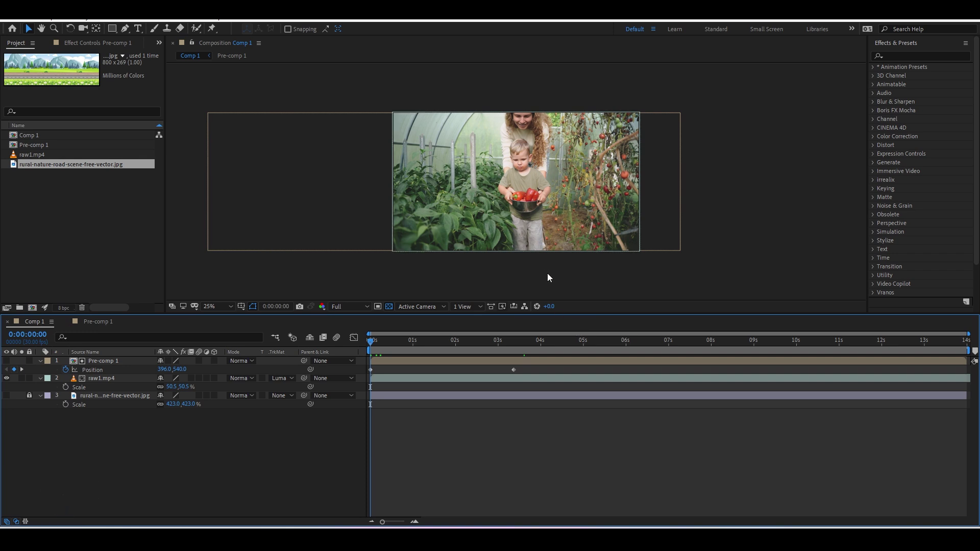
pyautogui.press('space')
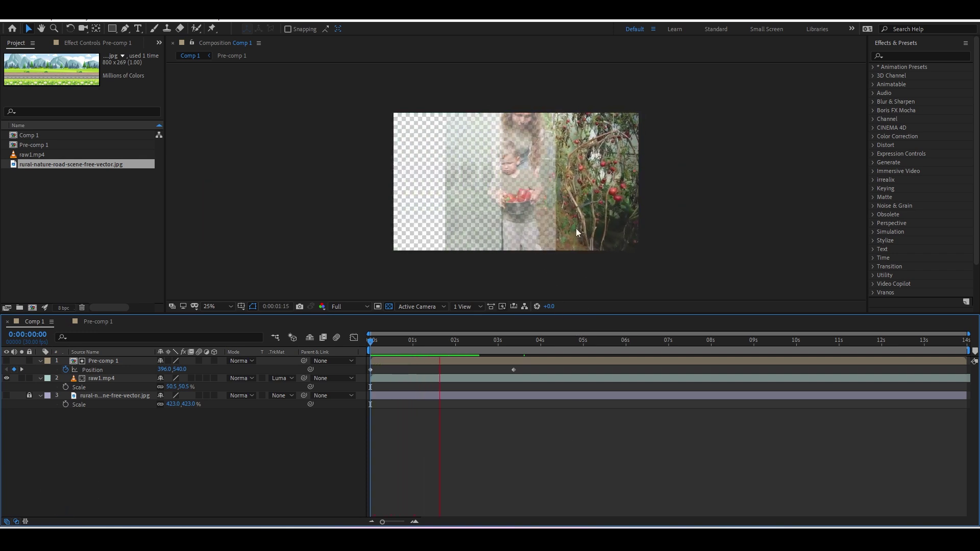
pyautogui.press('space')
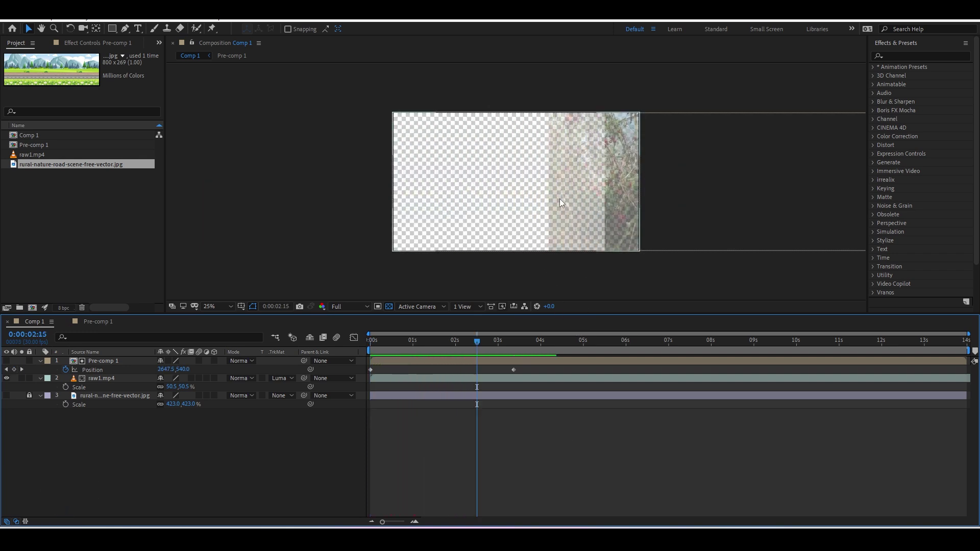
pyautogui.moveTo(490, 348)
pyautogui.mouseDown()
pyautogui.moveTo(379, 358)
pyautogui.moveTo(434, 391)
pyautogui.moveTo(359, 385)
pyautogui.mouseUp()
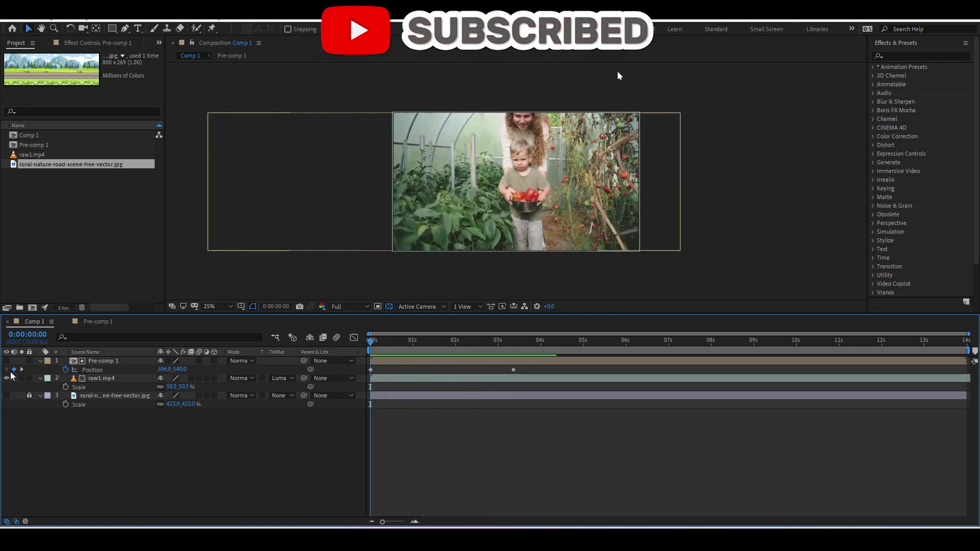
# Try making a composition from raw1.mp4, undo it, and switch back to Comp 1
pyautogui.click(36, 154)
pyautogui.moveTo(35, 157); pyautogui.dragTo(33, 307)
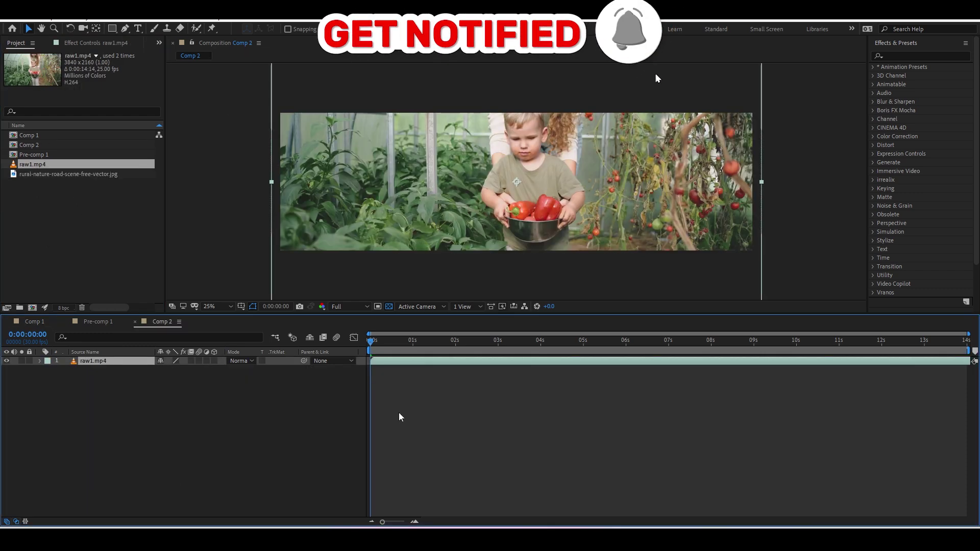
pyautogui.hotkey('ctrl', 'z')
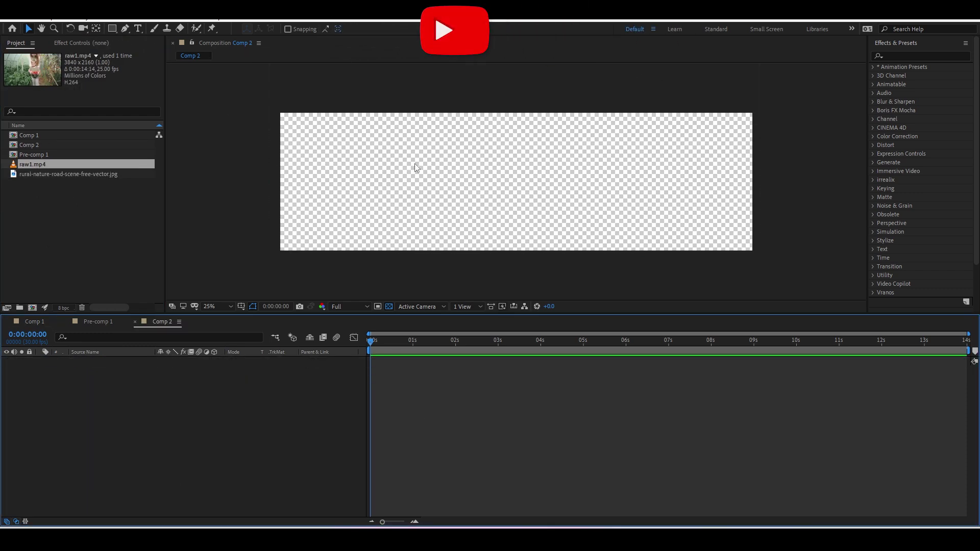
pyautogui.click(36, 322)
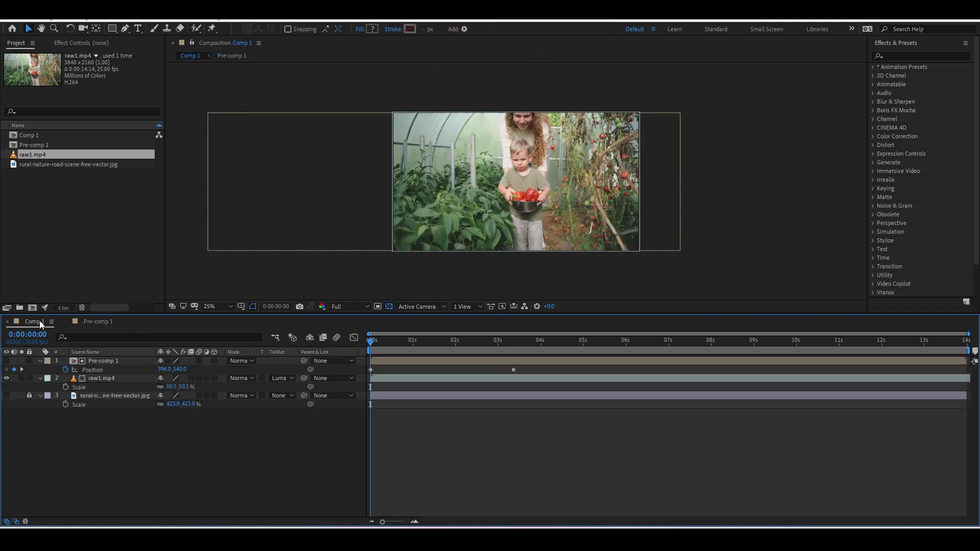
pyautogui.click(62, 201)
# Create a new composition with width 1920
pyautogui.click(31, 308)
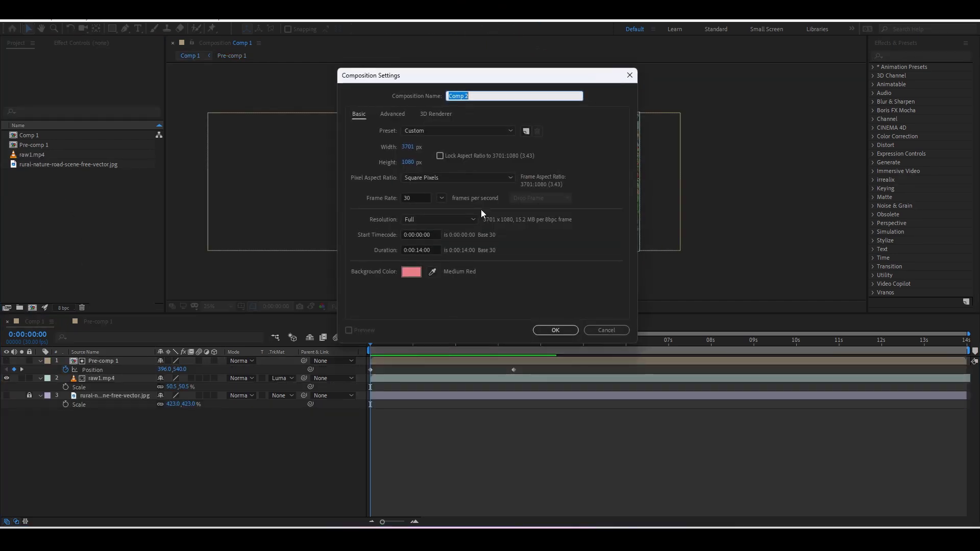
pyautogui.click(411, 147)
pyautogui.write('1920')
pyautogui.press('Return')
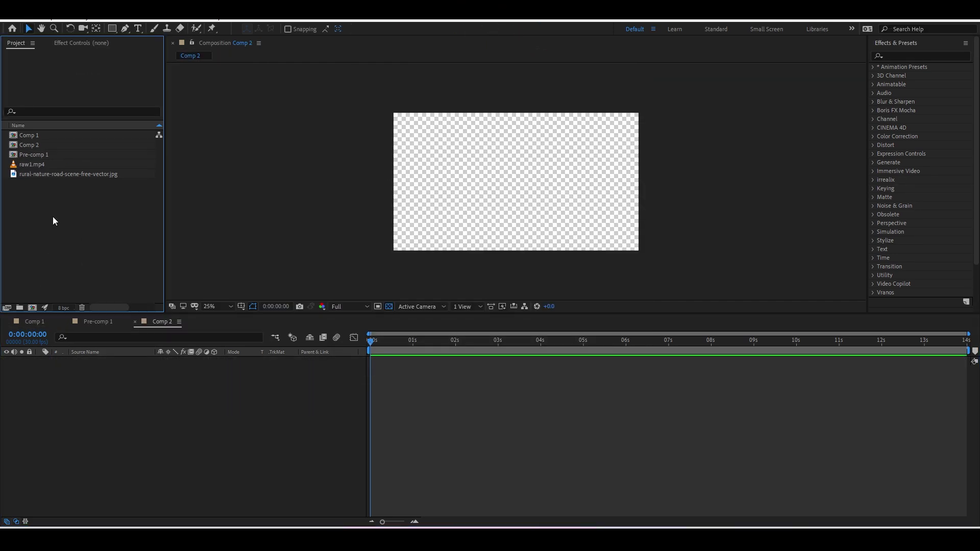
# Cancel the stray Import dialog and return to the empty Comp 2 tab
pyautogui.doubleClick(53, 216)
pyautogui.press('Escape')
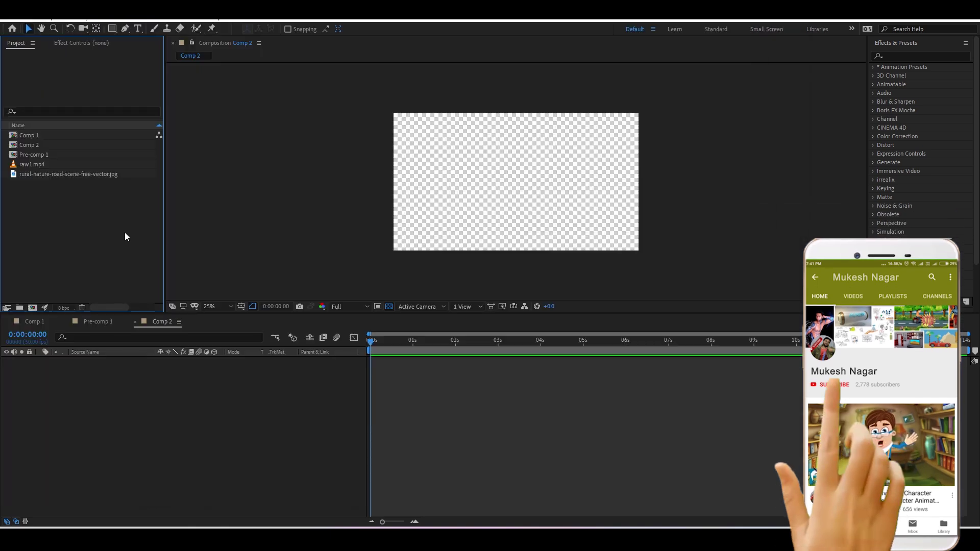
pyautogui.click(109, 321)
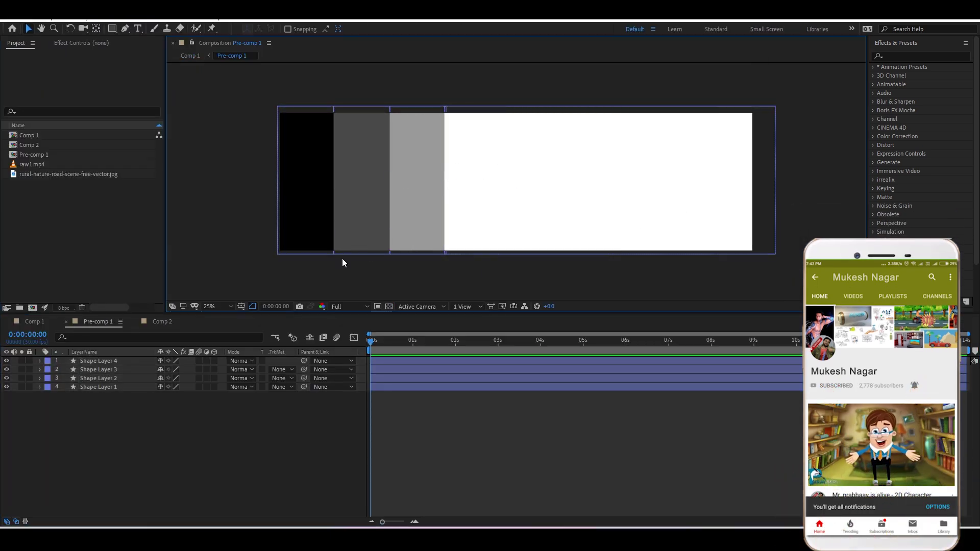
pyautogui.click(161, 321)
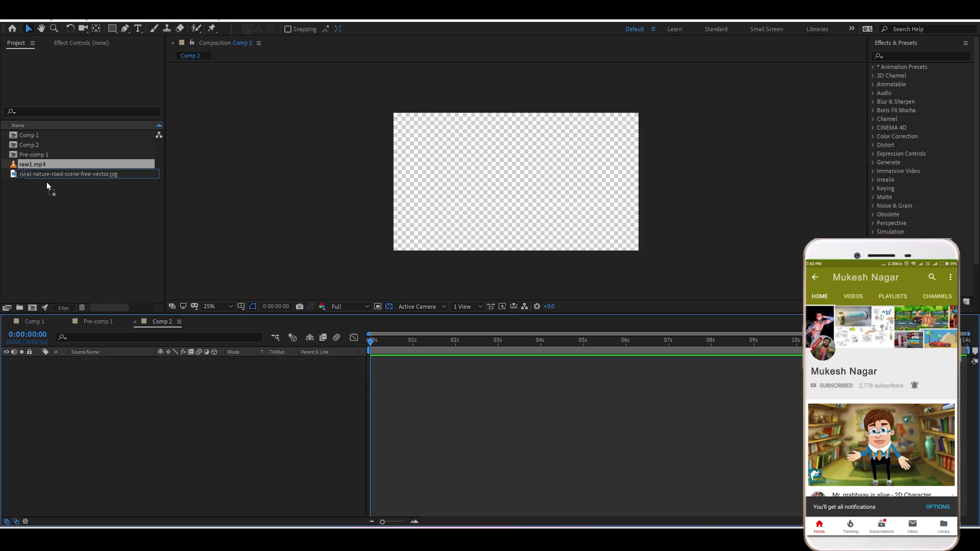
# Add Ink 01.mp4 and raw1.mp4 to Comp 2 and try Ink 01.mp4 as raw1's alpha matte
pyautogui.moveTo(33, 154); pyautogui.dragTo(195, 418)
pyautogui.moveTo(375, 346)
pyautogui.mouseDown()
pyautogui.moveTo(475, 357)
pyautogui.moveTo(396, 347)
pyautogui.mouseUp()
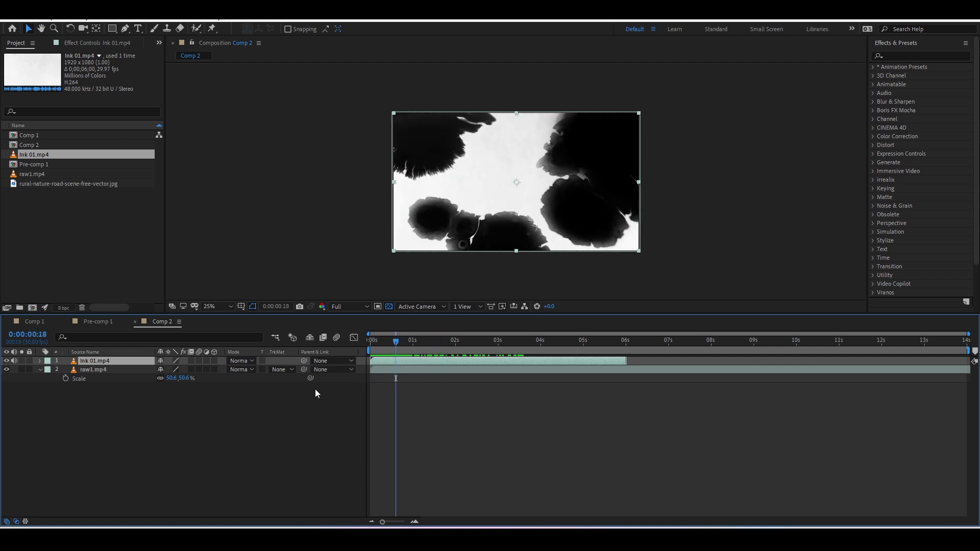
pyautogui.click(283, 369)
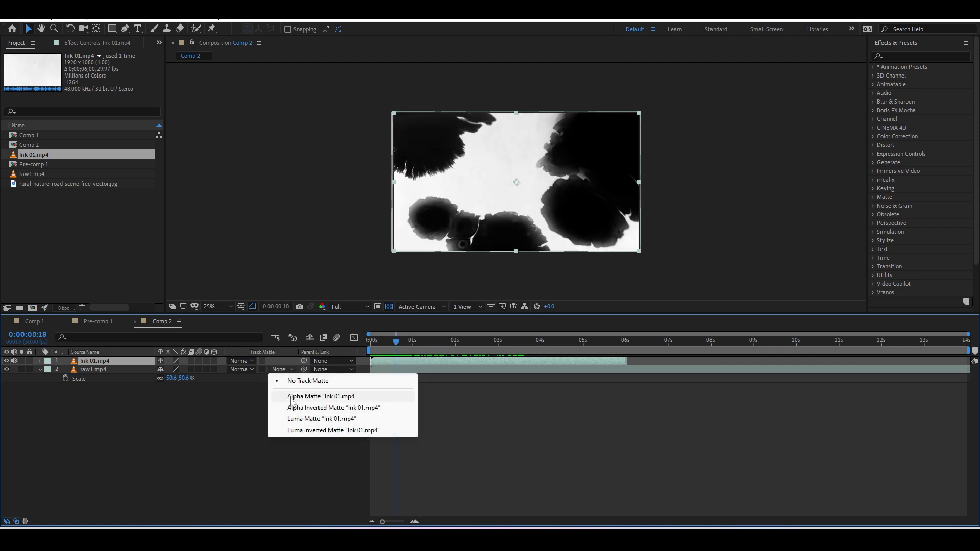
pyautogui.click(292, 397)
pyautogui.moveTo(393, 345)
pyautogui.mouseDown()
pyautogui.moveTo(621, 344)
pyautogui.moveTo(370, 345)
pyautogui.mouseUp()
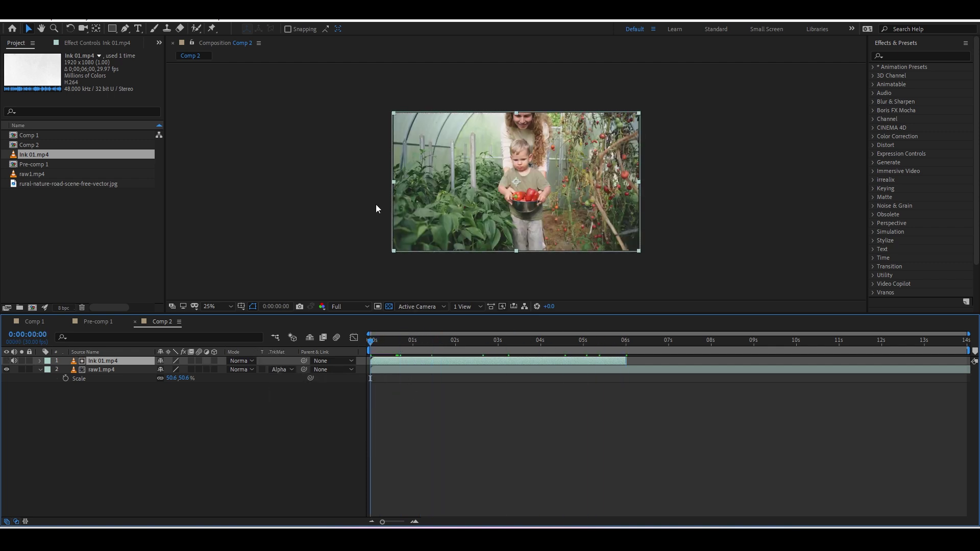
# Switch raw1.mp4 to a Luma Matte from Ink 01.mp4 and scrub the ink reveal
pyautogui.click(280, 371)
pyautogui.click(290, 419)
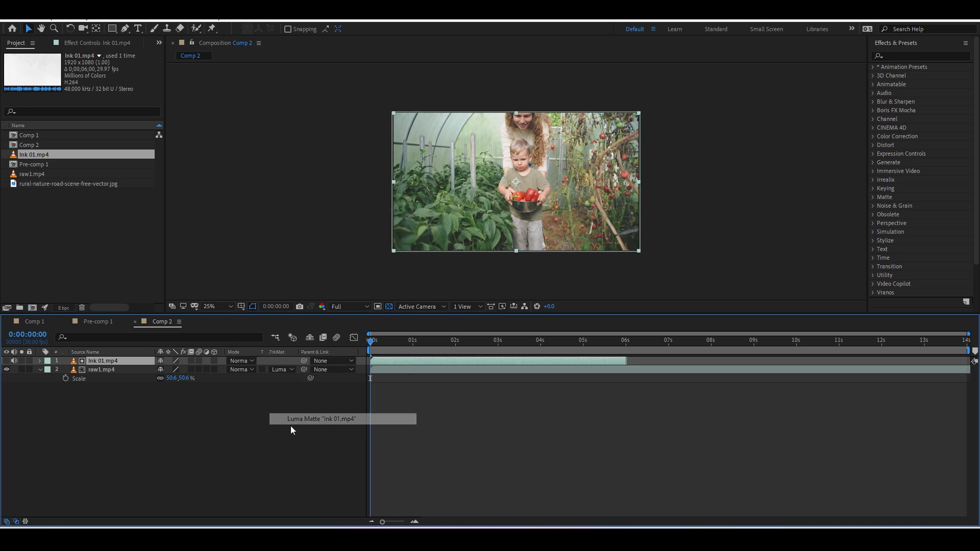
pyautogui.moveTo(384, 340)
pyautogui.mouseDown()
pyautogui.moveTo(458, 358)
pyautogui.moveTo(406, 368)
pyautogui.mouseUp()
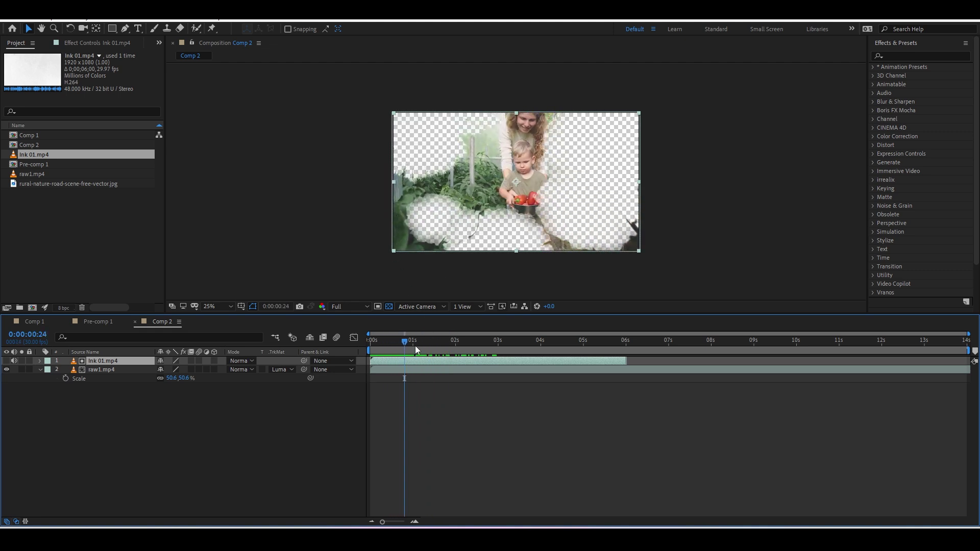
pyautogui.moveTo(416, 346); pyautogui.dragTo(426, 348)
pyautogui.press('space')
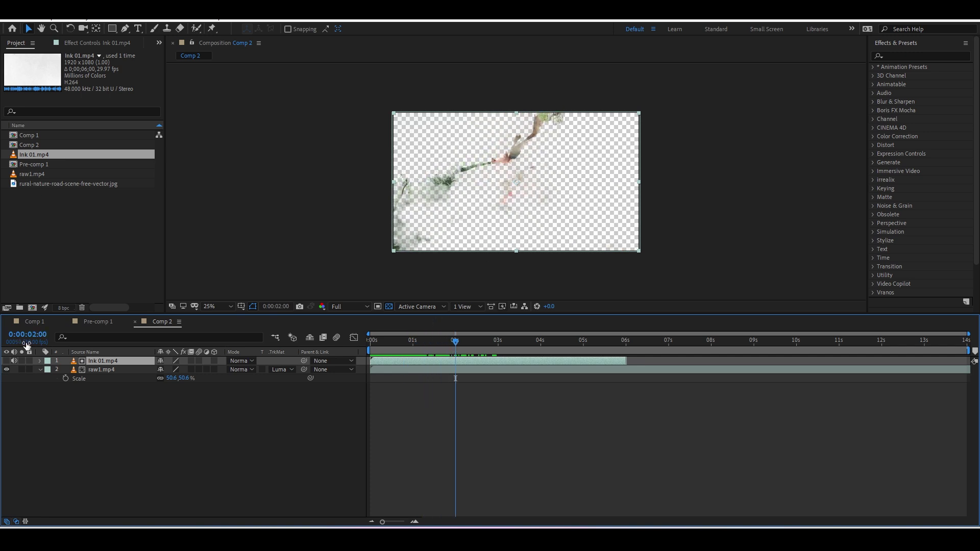
pyautogui.click(6, 361)
pyautogui.moveTo(371, 341); pyautogui.dragTo(399, 348)
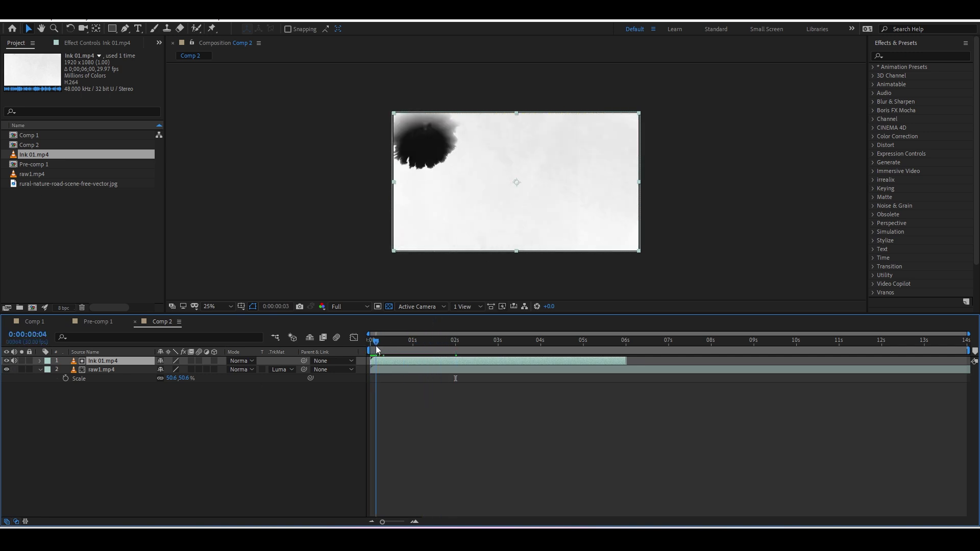
pyautogui.press('space')
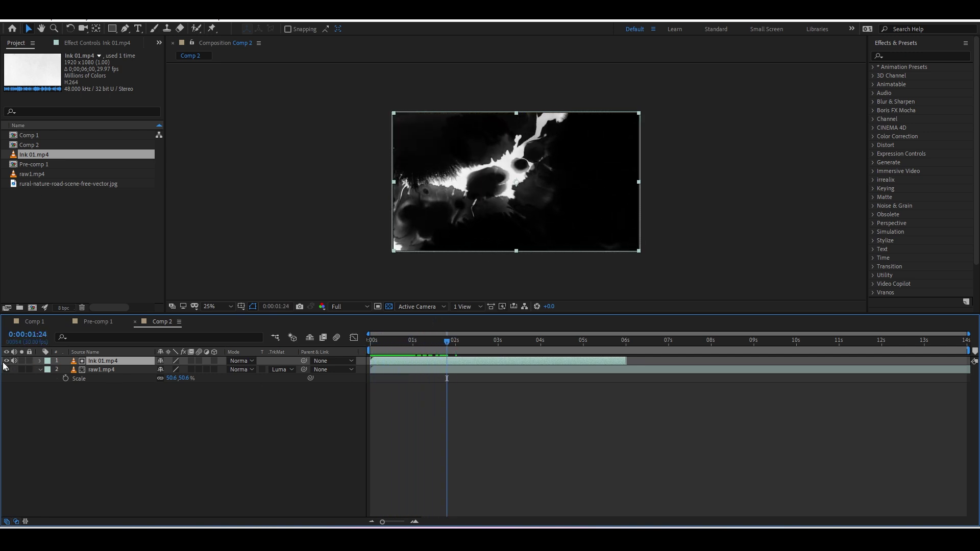
pyautogui.click(6, 361)
pyautogui.moveTo(371, 341)
pyautogui.mouseDown()
pyautogui.moveTo(393, 351)
pyautogui.moveTo(352, 366)
pyautogui.mouseUp()
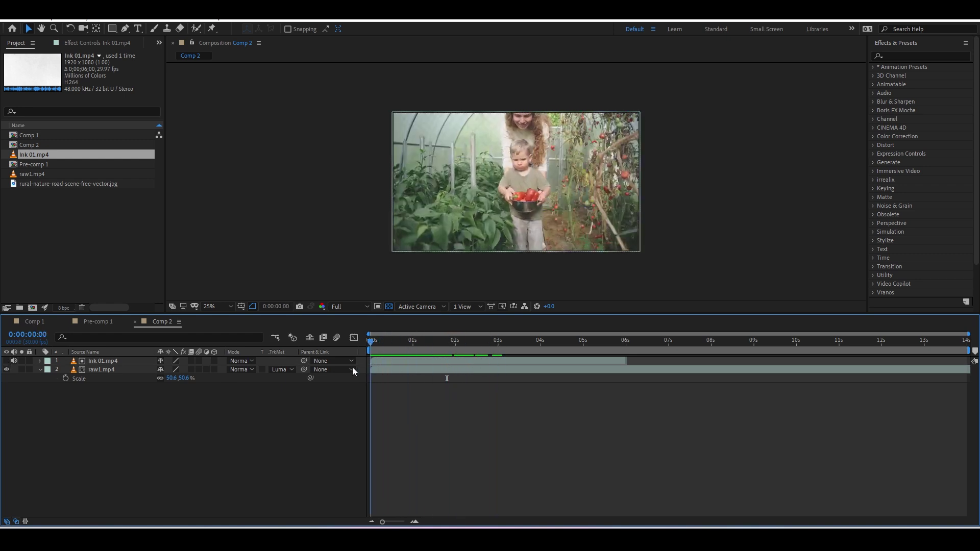
pyautogui.click(281, 369)
pyautogui.click(296, 432)
pyautogui.click(378, 341)
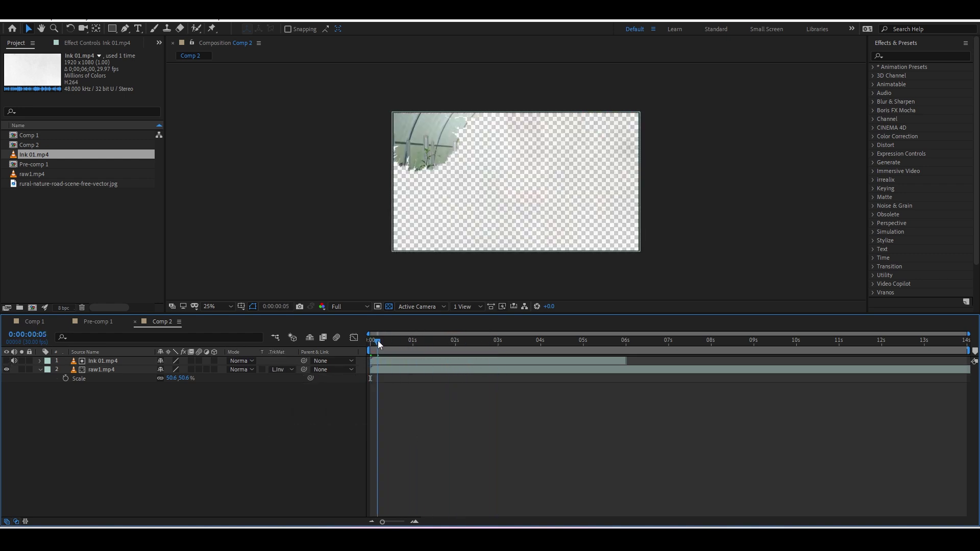
pyautogui.moveTo(377, 341)
pyautogui.mouseDown()
pyautogui.moveTo(493, 354)
pyautogui.moveTo(400, 356)
pyautogui.moveTo(566, 353)
pyautogui.moveTo(274, 439)
pyautogui.mouseUp()
pyautogui.click(282, 369)
pyautogui.click(293, 419)
# Open the import window and browse to the Youtube (D:) drive for raw2.mp4
pyautogui.click(57, 201)
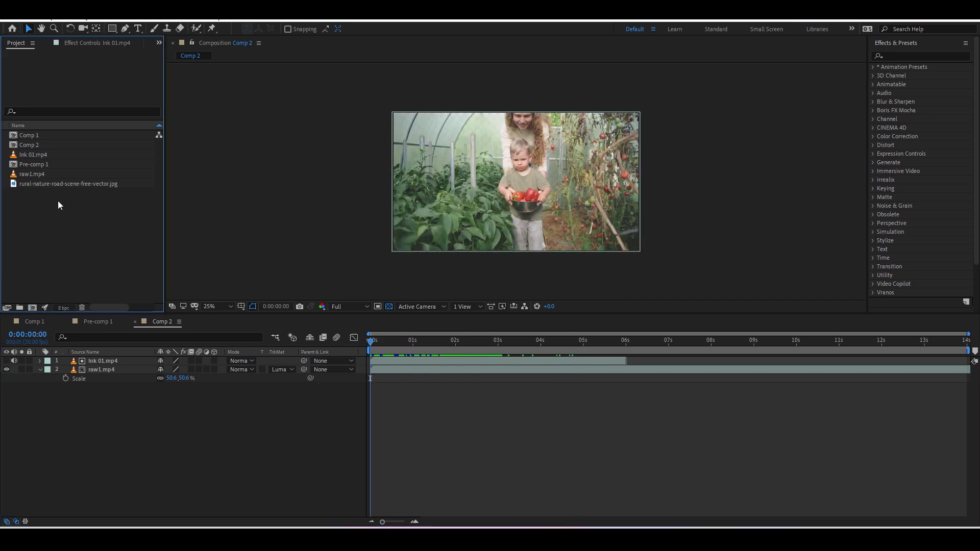
pyautogui.doubleClick(57, 200)
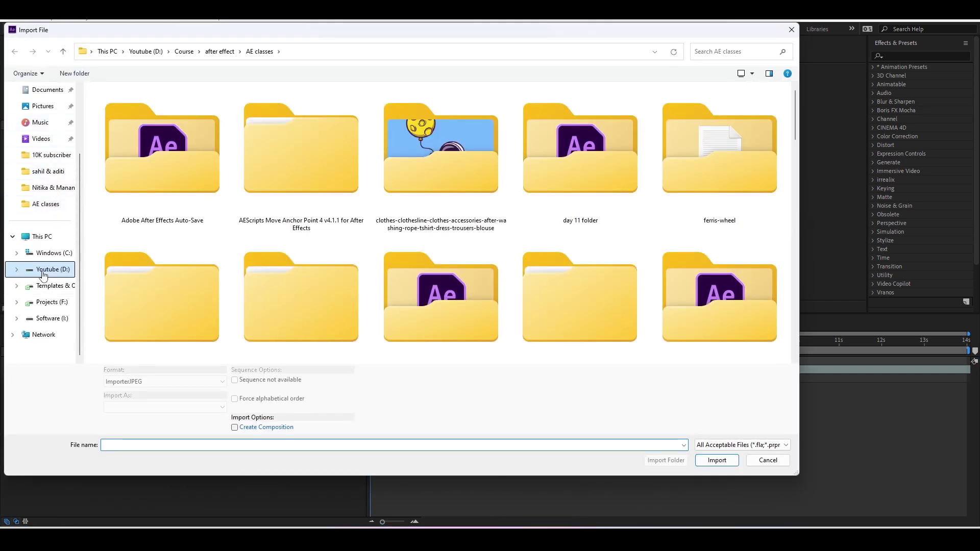
pyautogui.click(45, 271)
pyautogui.scroll(2, 521, 282)
pyautogui.scroll(10, 521, 281)
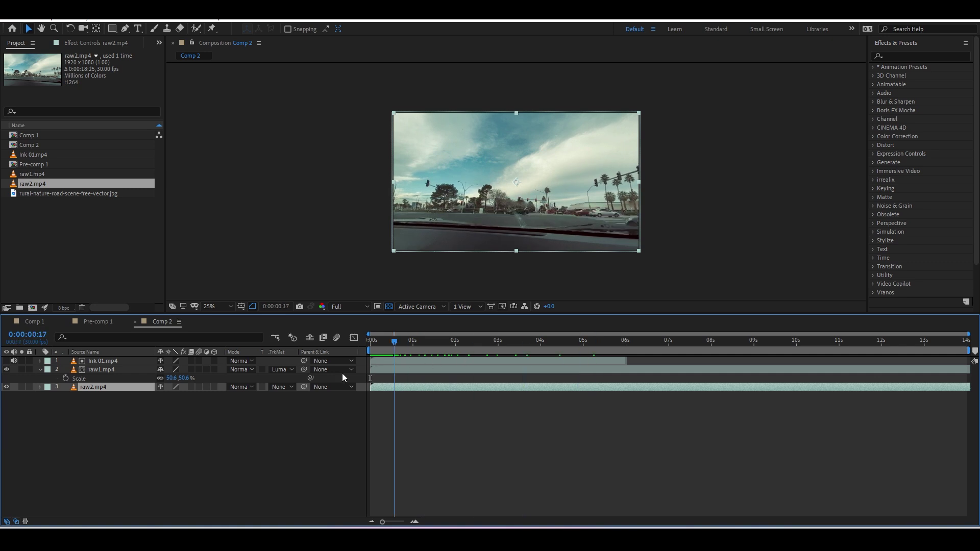
# Hide raw2.mp4, switch to the pink background, and preview the ink transition from the start
pyautogui.click(7, 387)
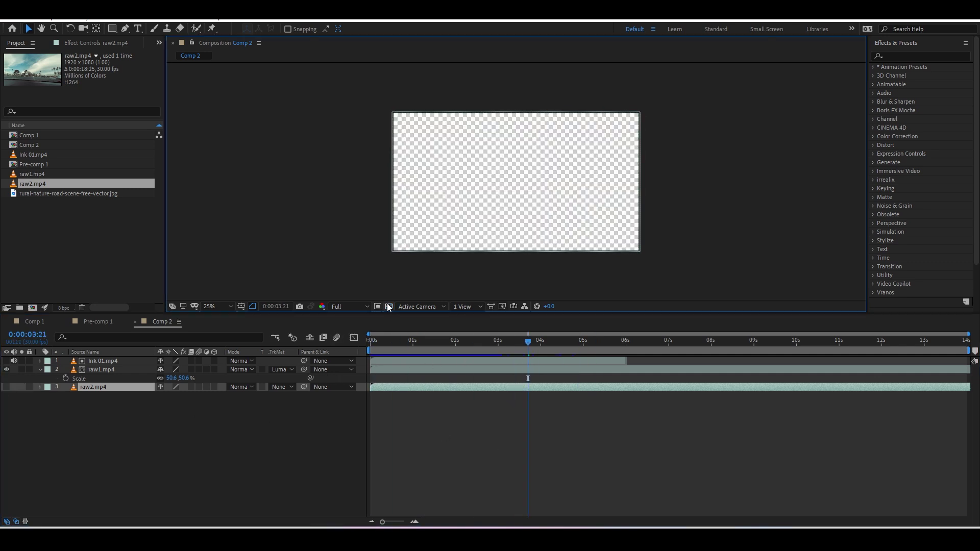
pyautogui.click(378, 306)
pyautogui.press('Home')
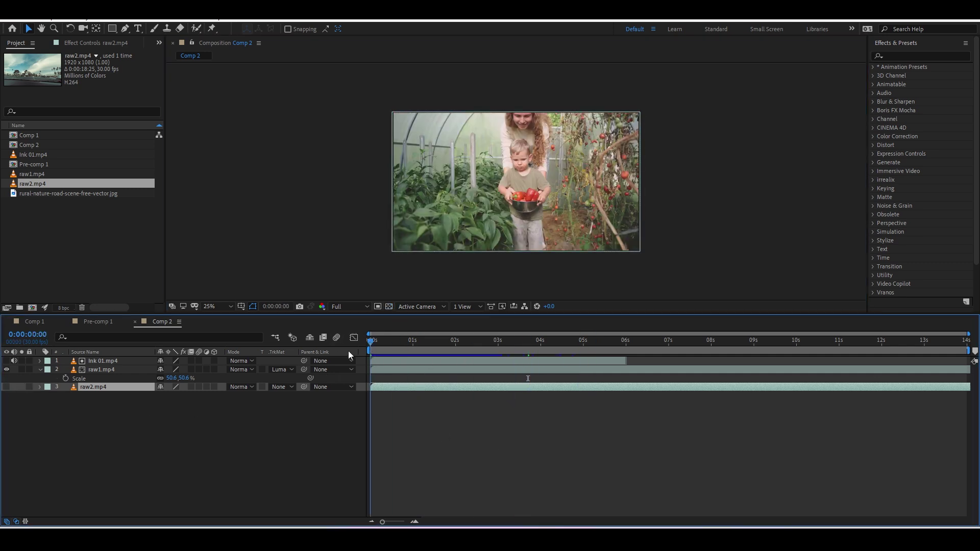
pyautogui.click(306, 432)
pyautogui.press('space')
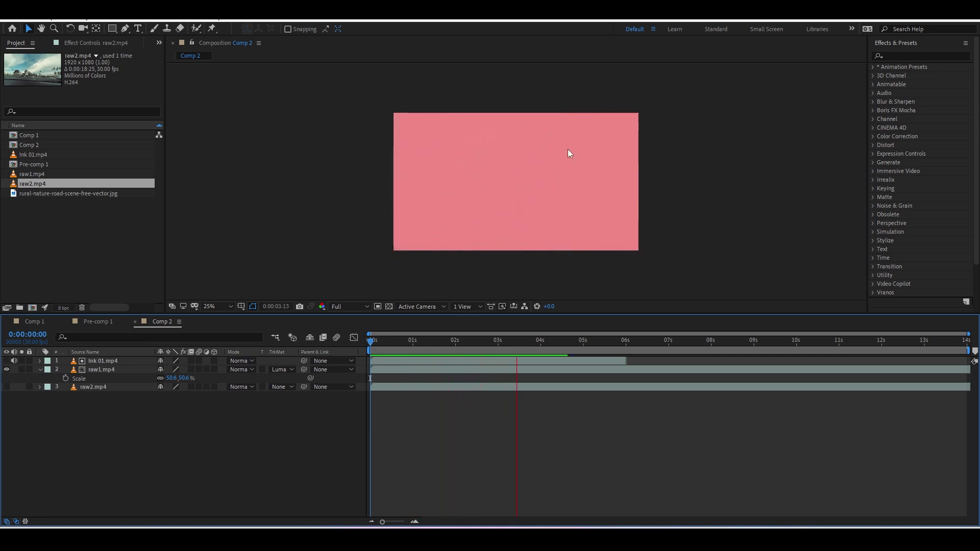
pyautogui.press('space')
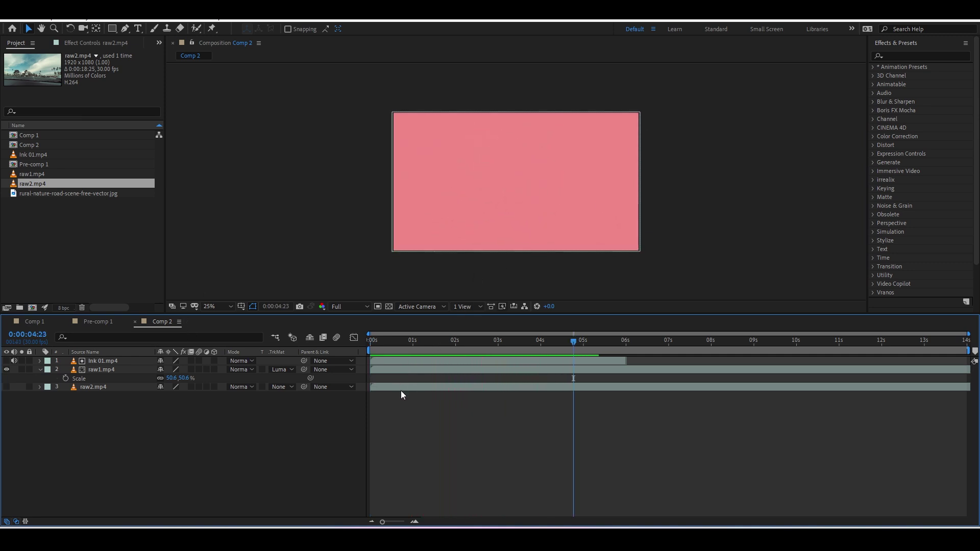
# Show the Ink 01.mp4 clip at 0:00:01:07 and open raw1.mp4's matte options
pyautogui.click(6, 361)
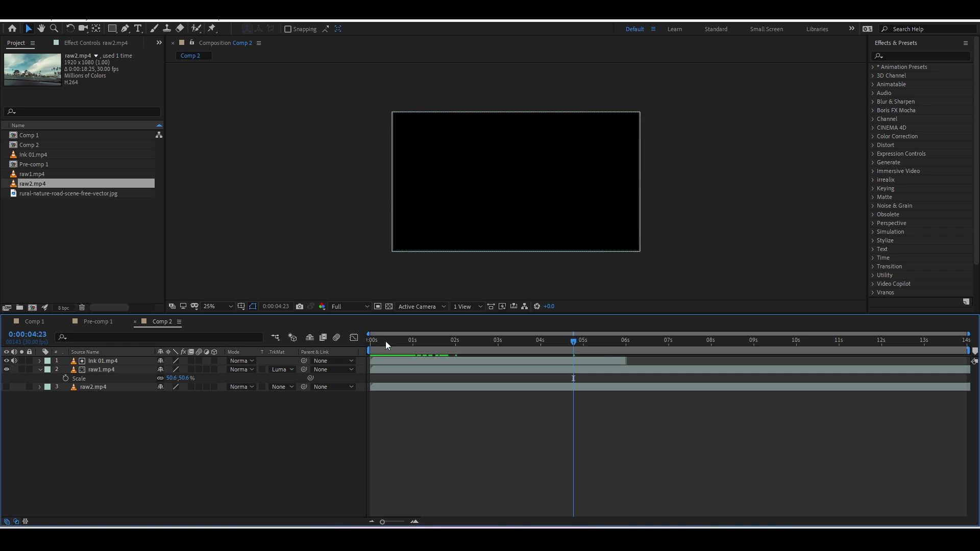
pyautogui.click(423, 342)
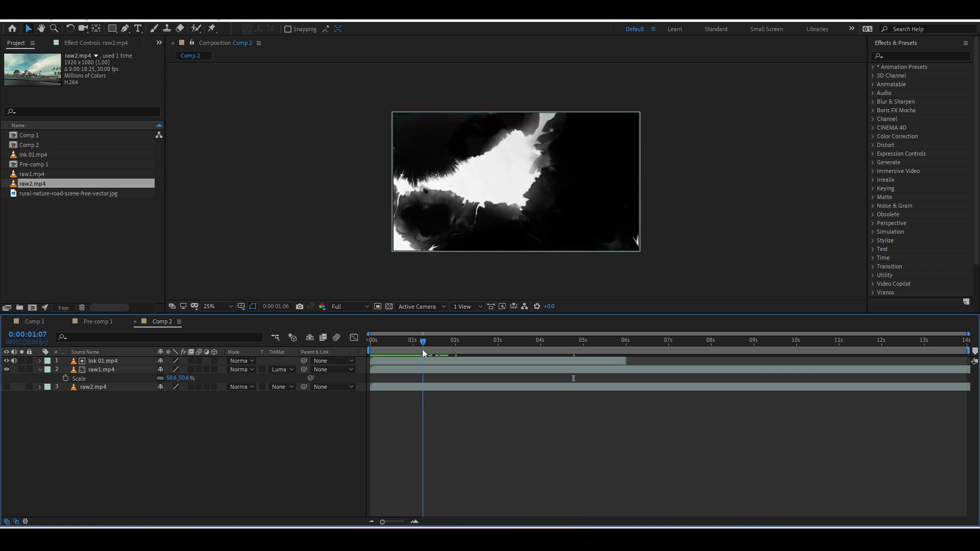
pyautogui.click(287, 371)
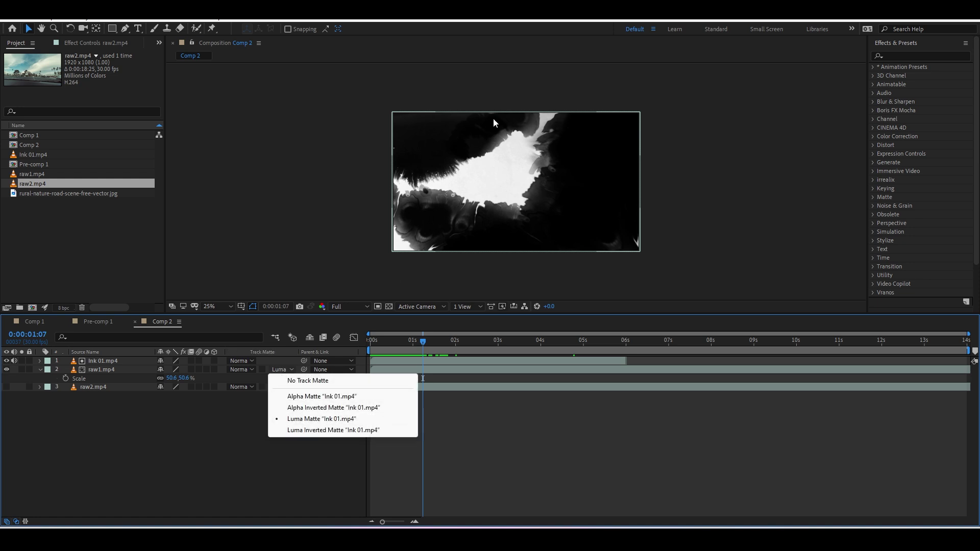
# Keep the luma matte and preview the ink transition, stopping at 0:00:00:17
pyautogui.click(6, 361)
pyautogui.press('space')
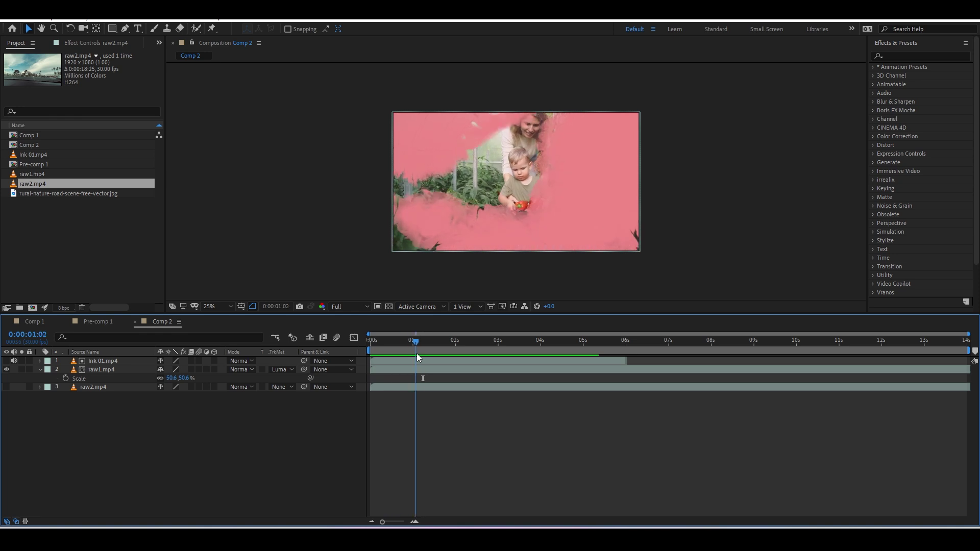
pyautogui.moveTo(417, 358); pyautogui.dragTo(386, 367)
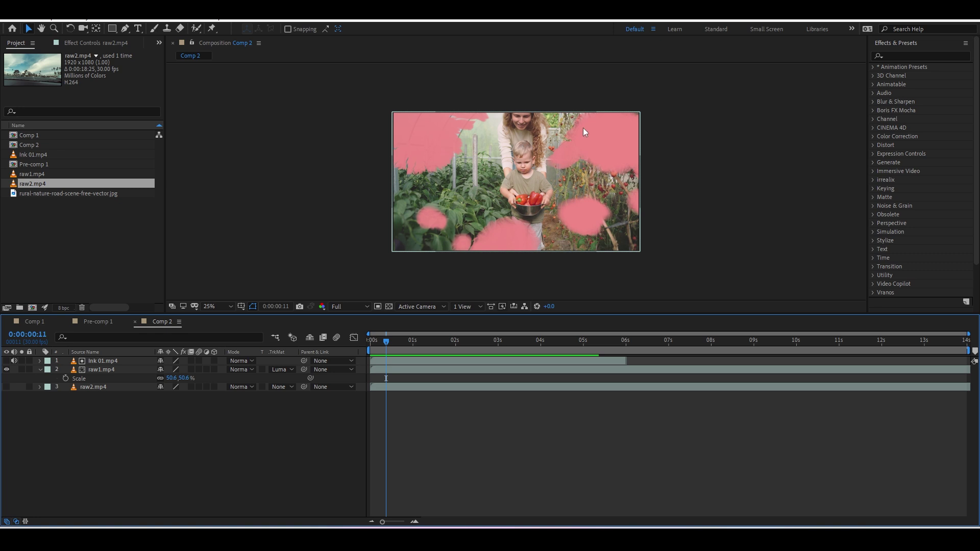
pyautogui.moveTo(390, 345); pyautogui.dragTo(394, 345)
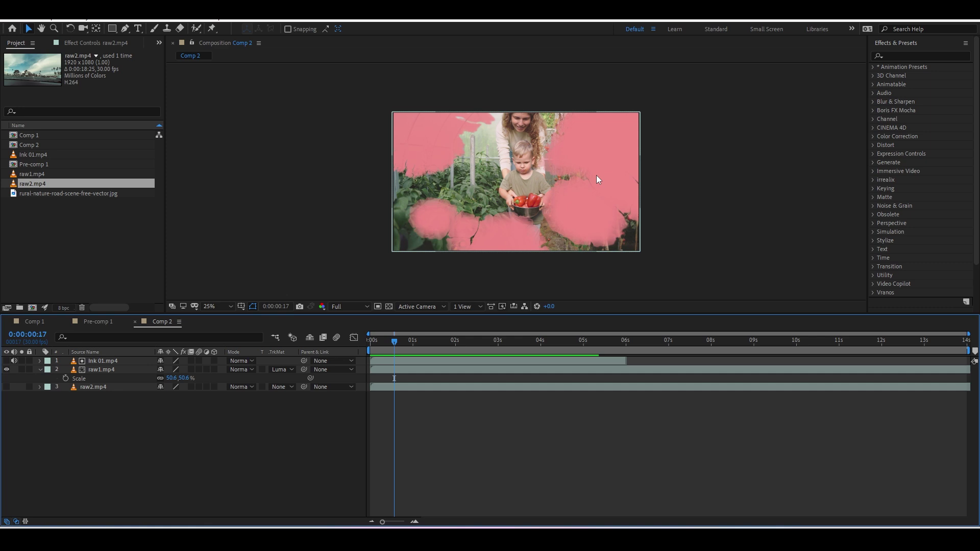
# Make Ink 01.mp4 visible and compare ink splash frames around 0:00:01:03
pyautogui.click(117, 361)
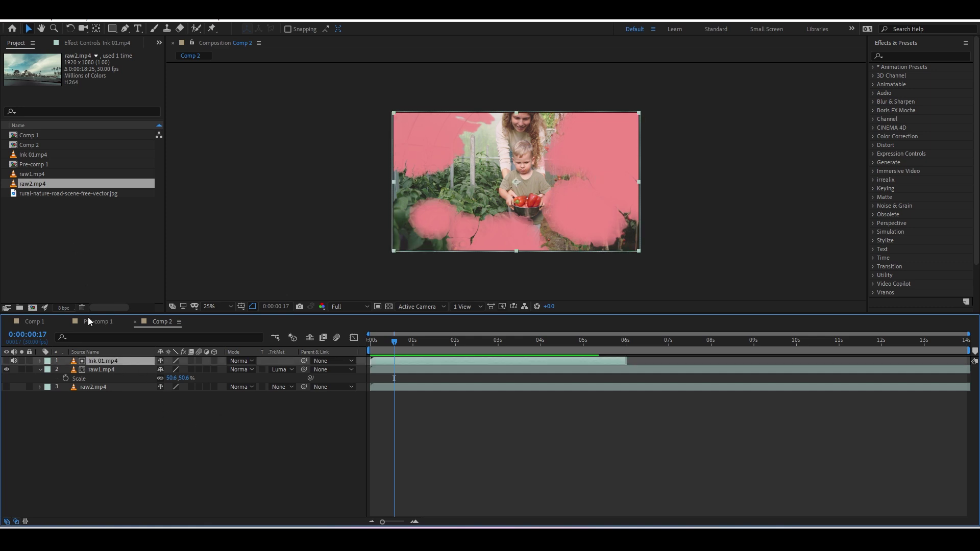
pyautogui.click(6, 361)
pyautogui.moveTo(394, 342)
pyautogui.mouseDown()
pyautogui.moveTo(450, 369)
pyautogui.moveTo(411, 363)
pyautogui.mouseUp()
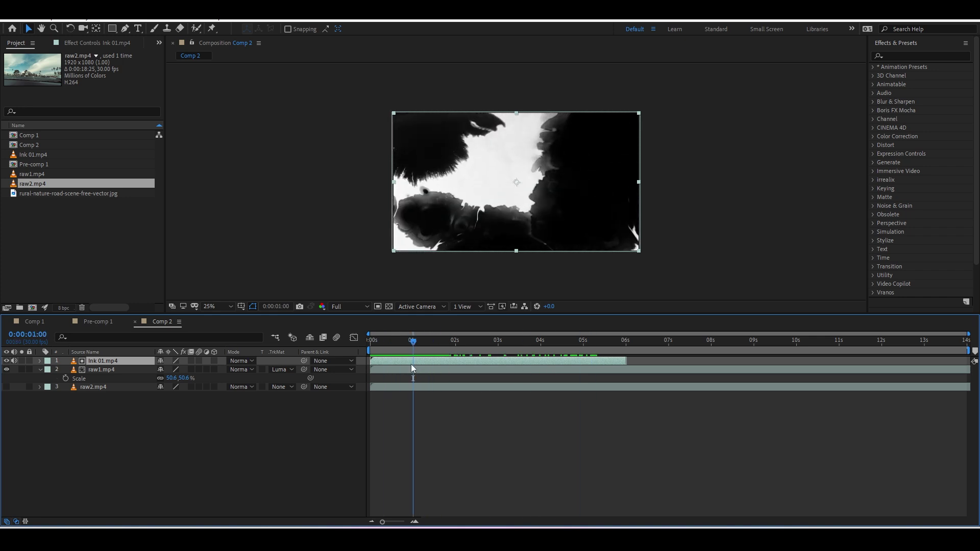
pyautogui.moveTo(412, 364); pyautogui.dragTo(417, 343)
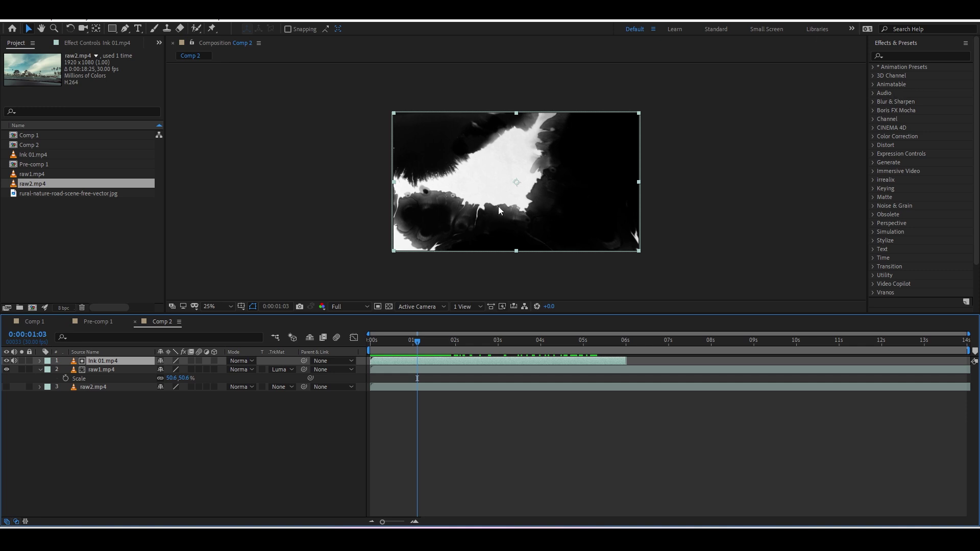
pyautogui.moveTo(400, 348)
pyautogui.mouseDown()
pyautogui.moveTo(411, 355)
pyautogui.moveTo(393, 356)
pyautogui.mouseUp()
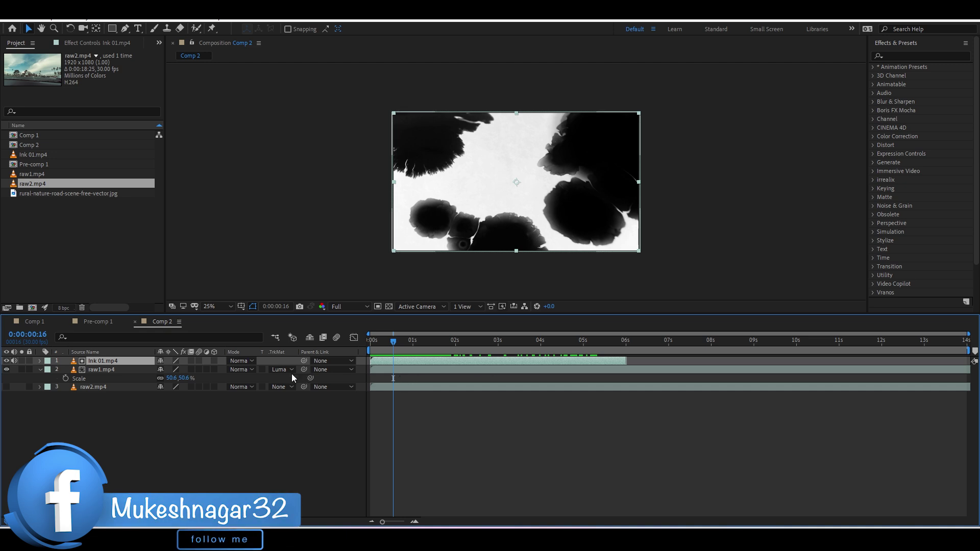
pyautogui.moveTo(423, 341); pyautogui.dragTo(485, 341)
pyautogui.click(390, 341)
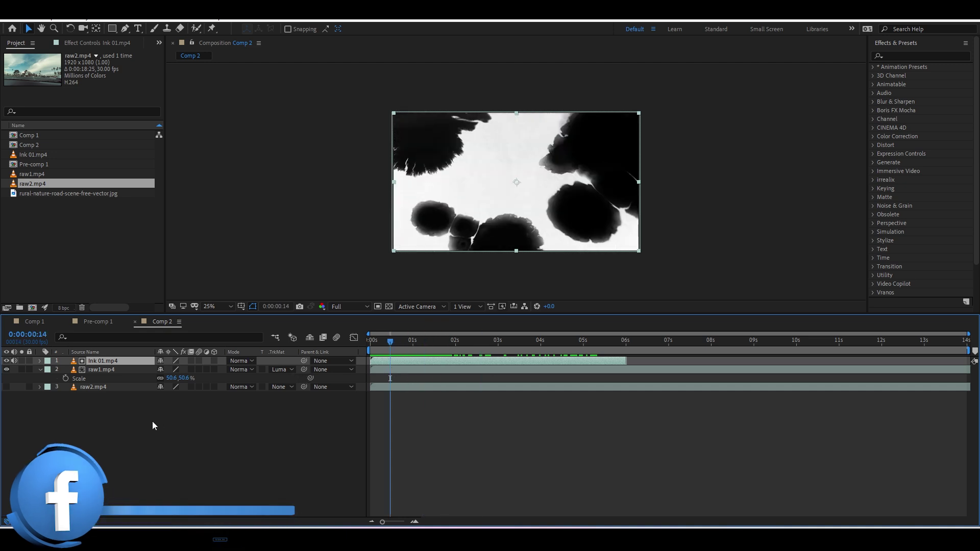
# Hide the ink clip again, review the reveal at 0:00:00:23, and select raw1.mp4
pyautogui.click(6, 361)
pyautogui.moveTo(404, 339); pyautogui.dragTo(403, 340)
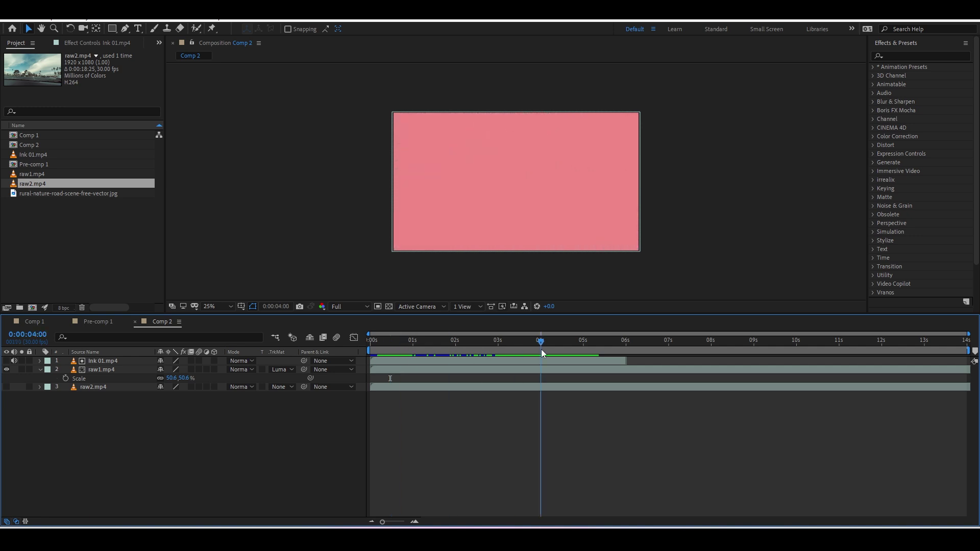
pyautogui.click(97, 370)
# Select Ink 01.mp4 and raw1.mp4, dismiss their layer menu, deselect, and return to the start
pyautogui.keyDown('shift'); pyautogui.click(100, 361); pyautogui.keyUp('shift')
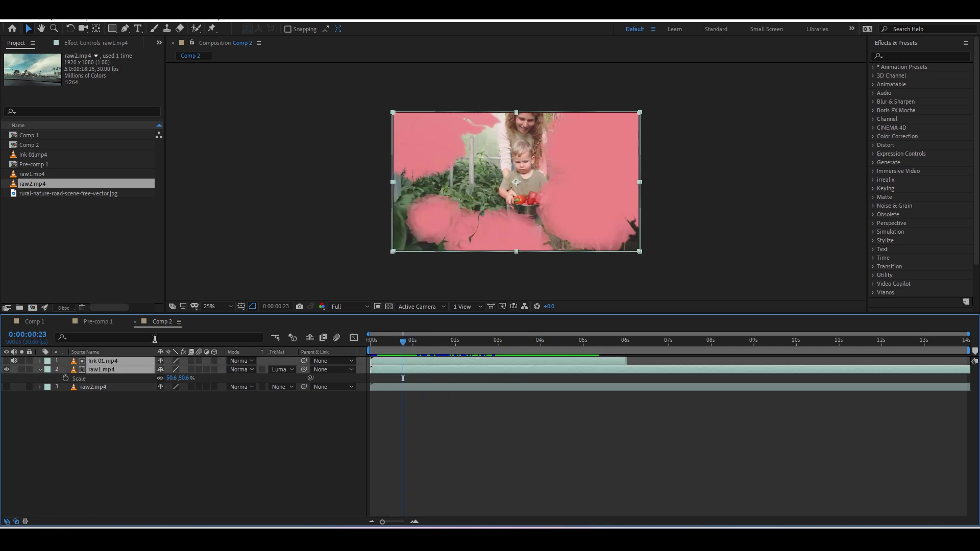
pyautogui.rightClick(136, 360)
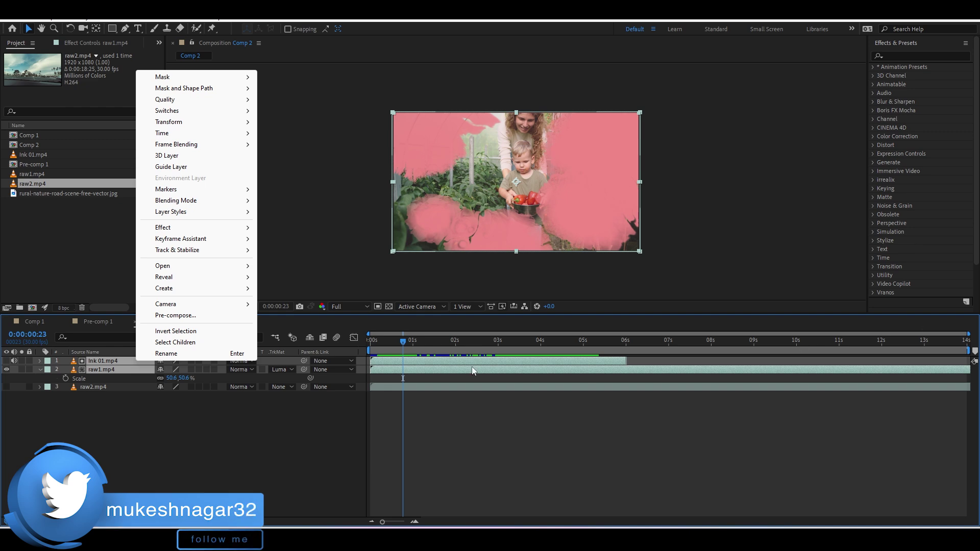
pyautogui.click(966, 298)
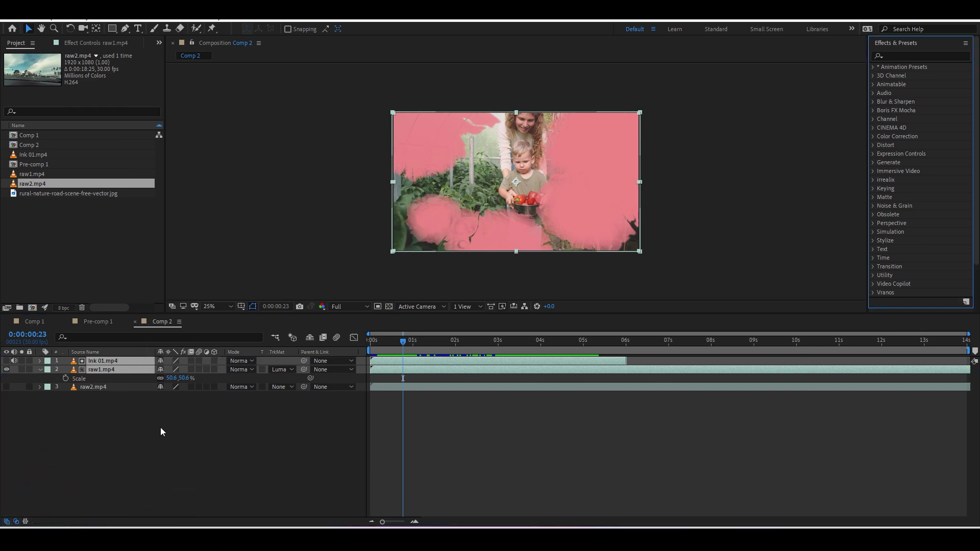
pyautogui.click(115, 422)
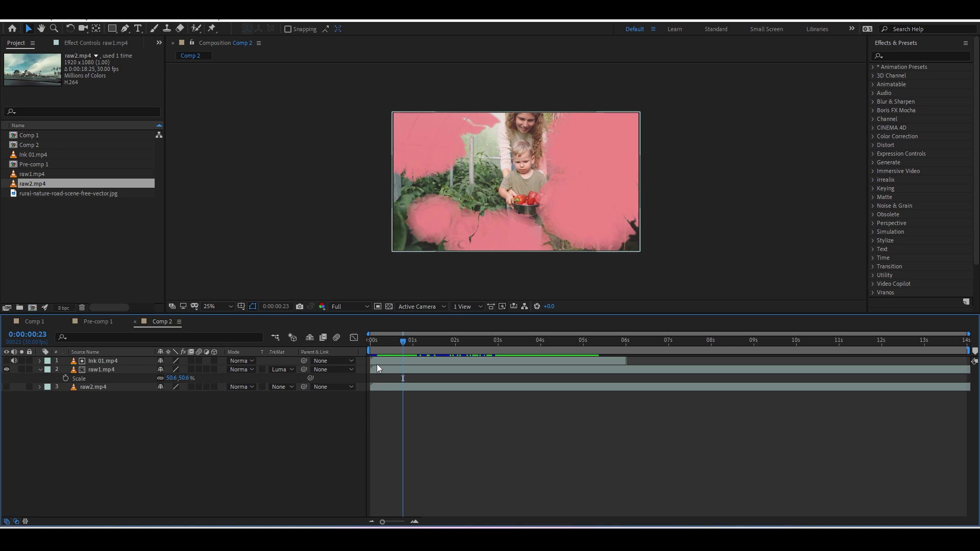
pyautogui.press('Home')
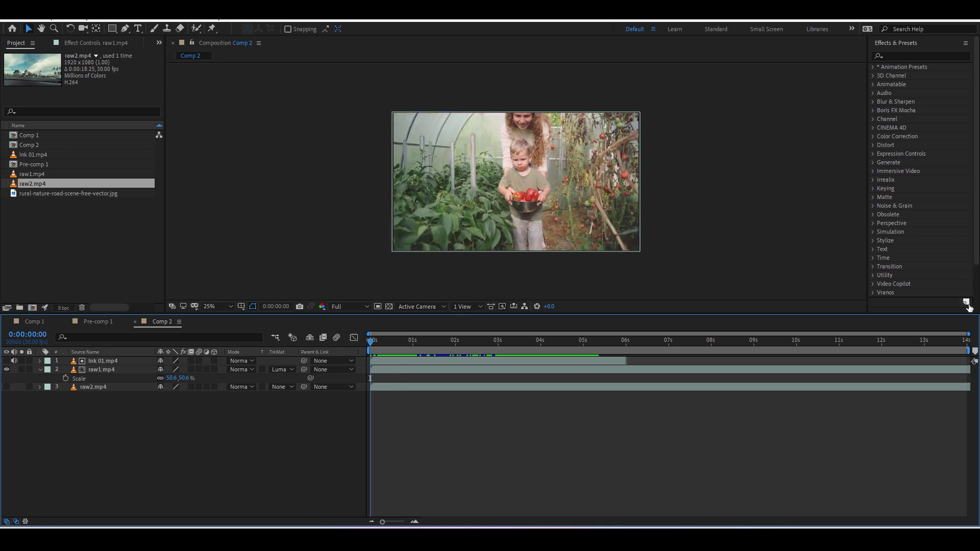
pyautogui.click(966, 302)
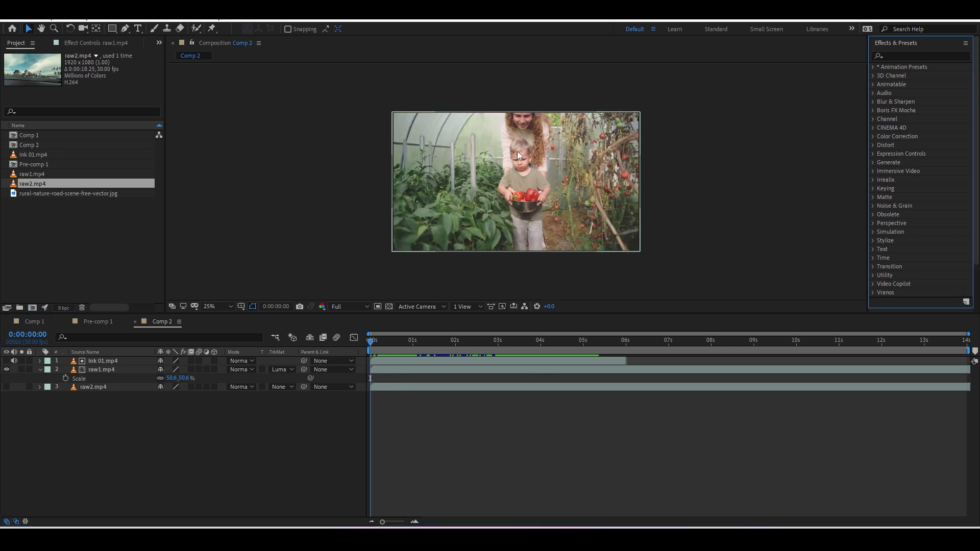
# Switch raw1.mp4 to an inverted luma matte, viewed at 0:00:00:28
pyautogui.click(104, 371)
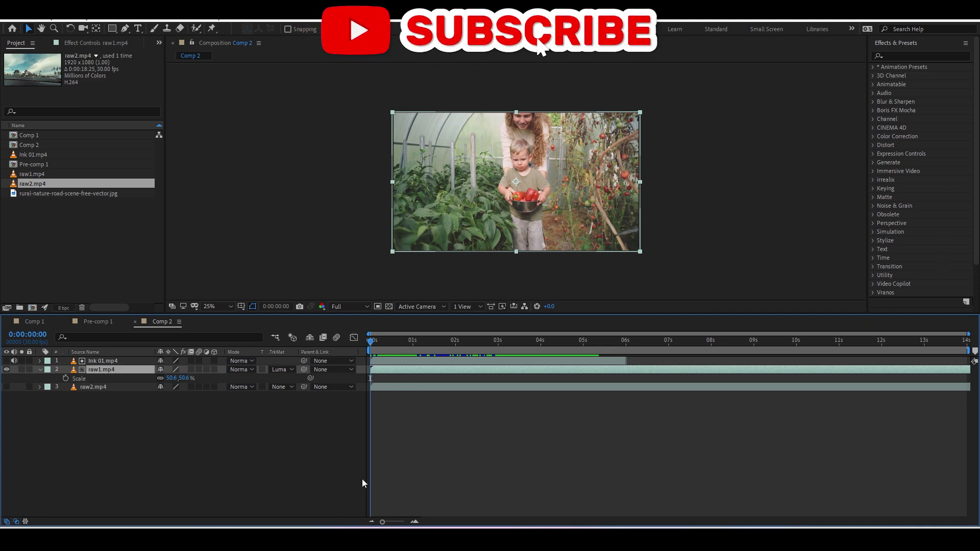
pyautogui.moveTo(379, 344)
pyautogui.mouseDown()
pyautogui.moveTo(409, 344)
pyautogui.moveTo(371, 353)
pyautogui.moveTo(473, 363)
pyautogui.moveTo(427, 373)
pyautogui.mouseUp()
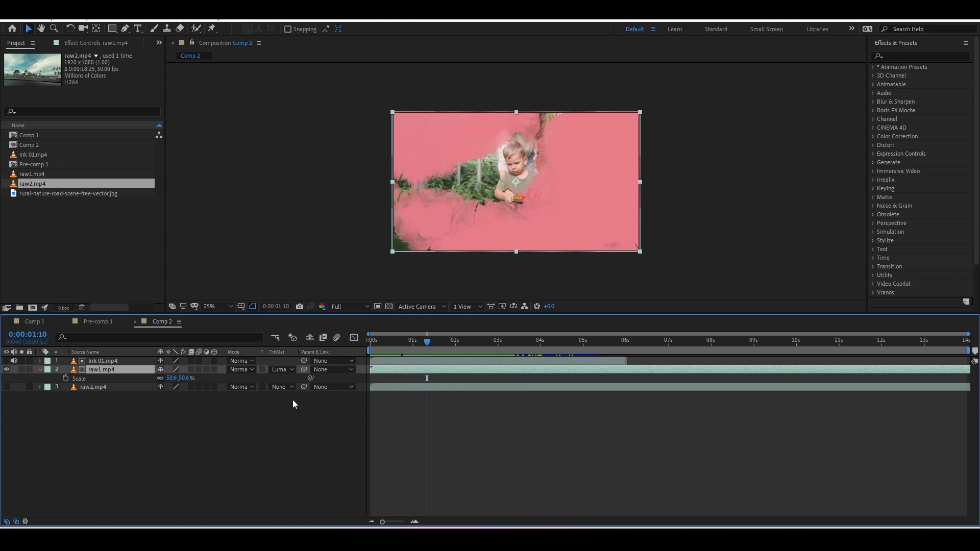
pyautogui.click(280, 371)
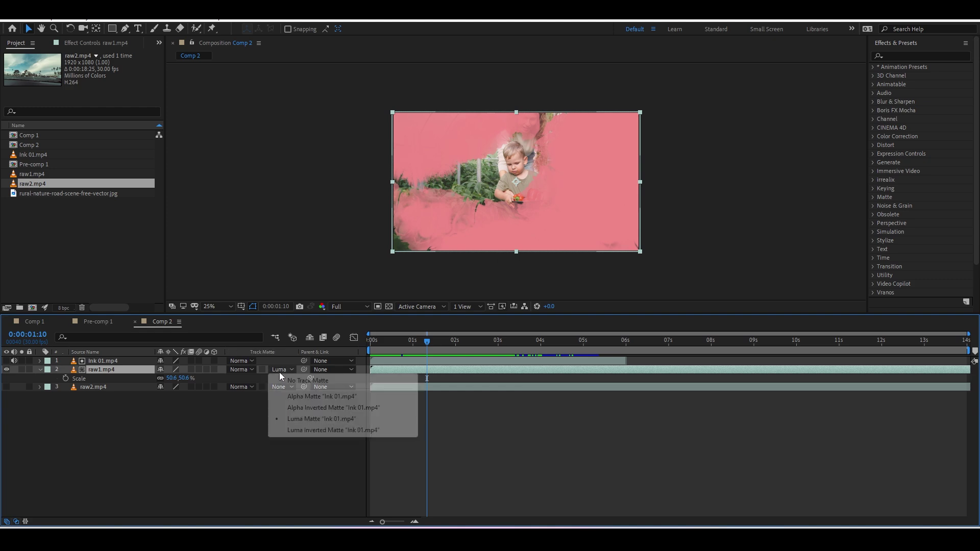
pyautogui.click(287, 431)
# Check the inverted reveal at 0:00:02:00, then drag 0914.mp4 from File Explorer into Comp 3
pyautogui.moveTo(427, 341); pyautogui.dragTo(489, 341)
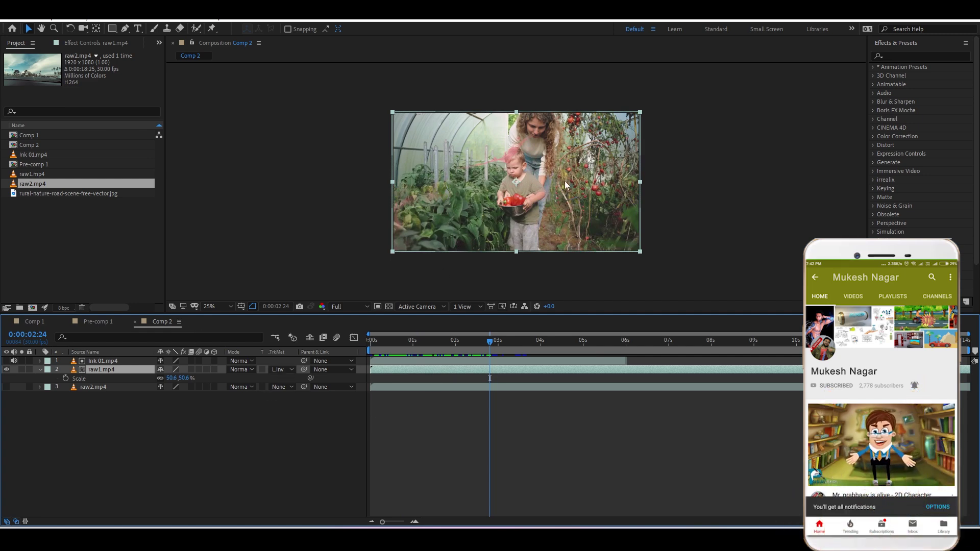
pyautogui.moveTo(422, 340); pyautogui.dragTo(411, 340)
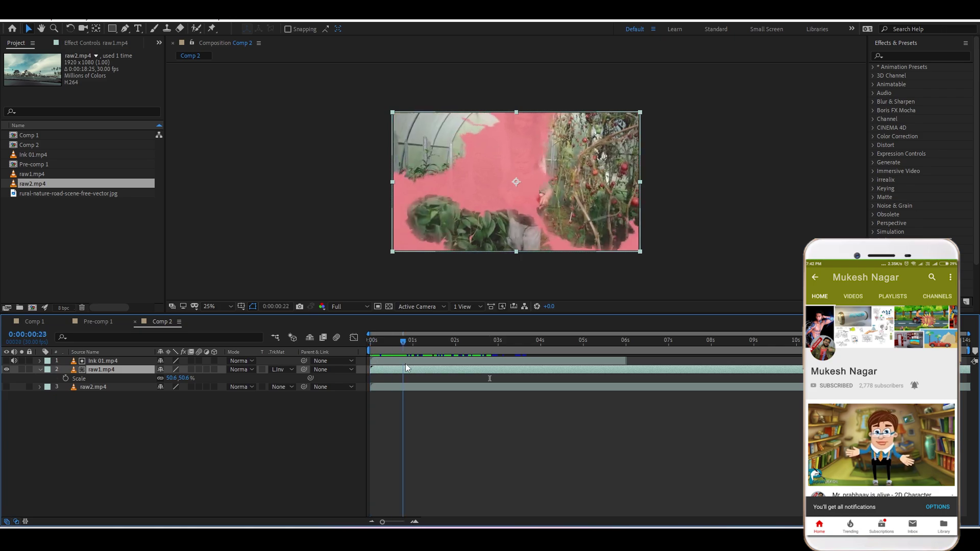
pyautogui.click(608, 509)
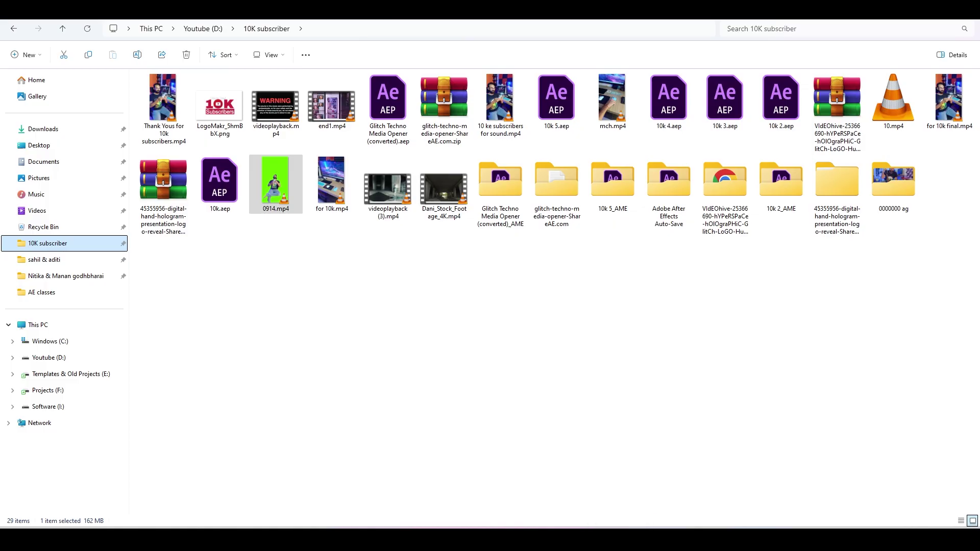
pyautogui.moveTo(522, 521); pyautogui.dragTo(177, 375)
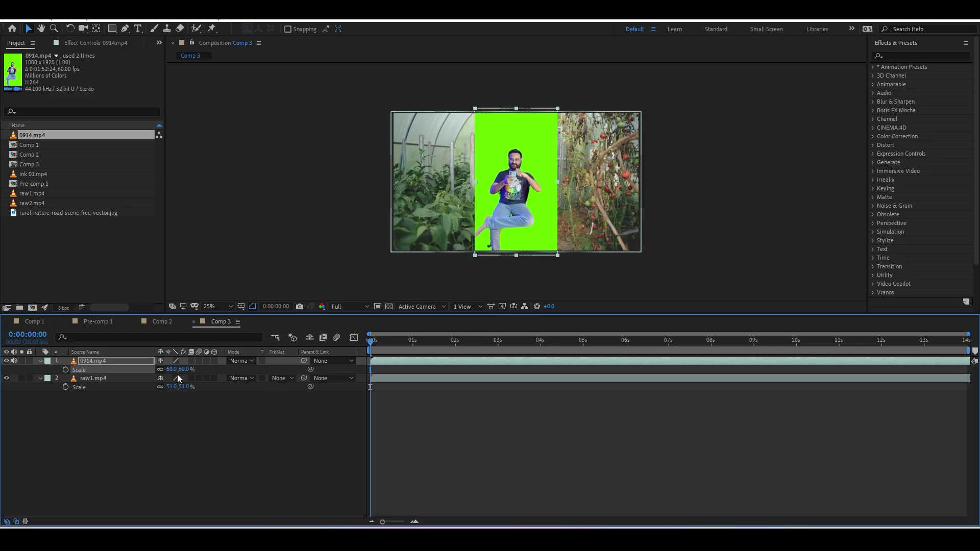
# Undo a stray matte assignment, set raw1.mp4 to an inverted luma matte, and preview over checkerboard
pyautogui.moveTo(291, 383); pyautogui.dragTo(140, 360)
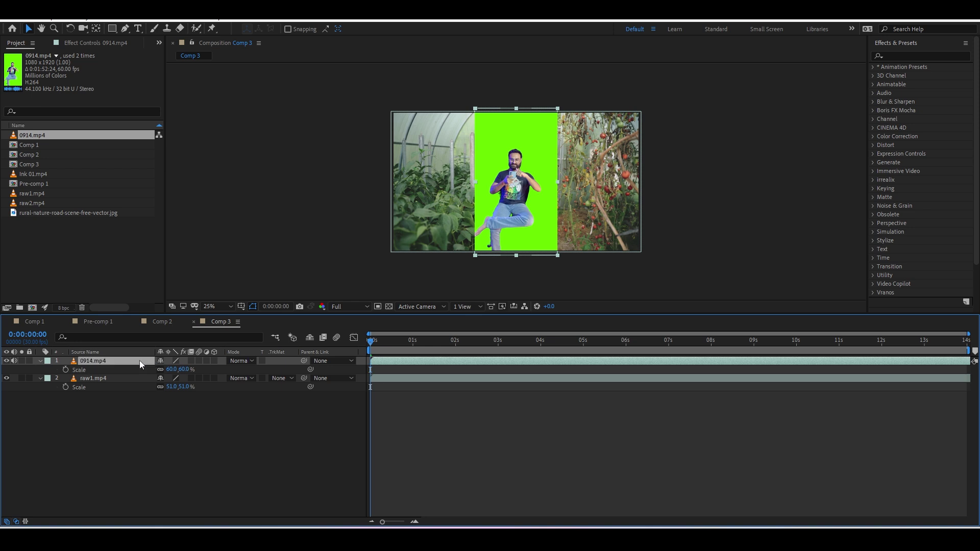
pyautogui.click(501, 147)
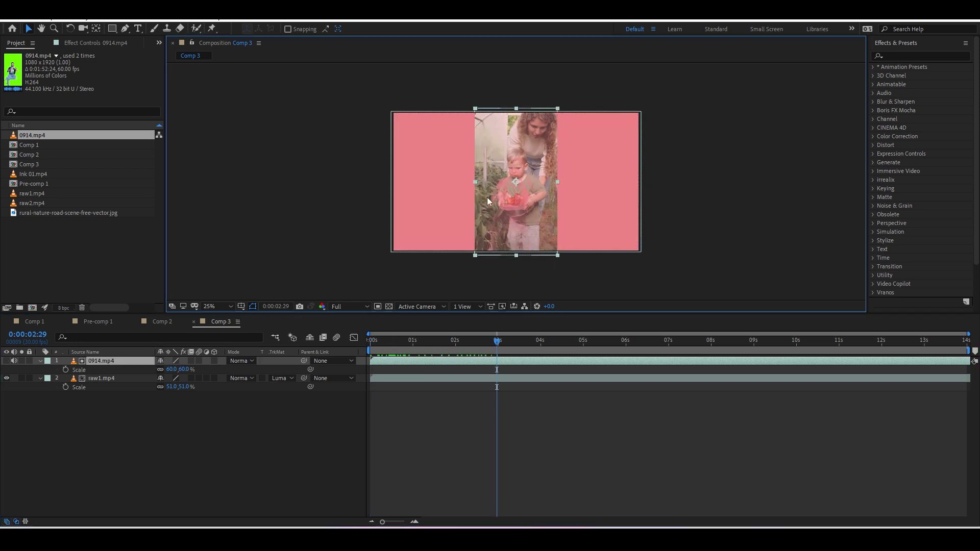
pyautogui.hotkey('ctrl', 'z')
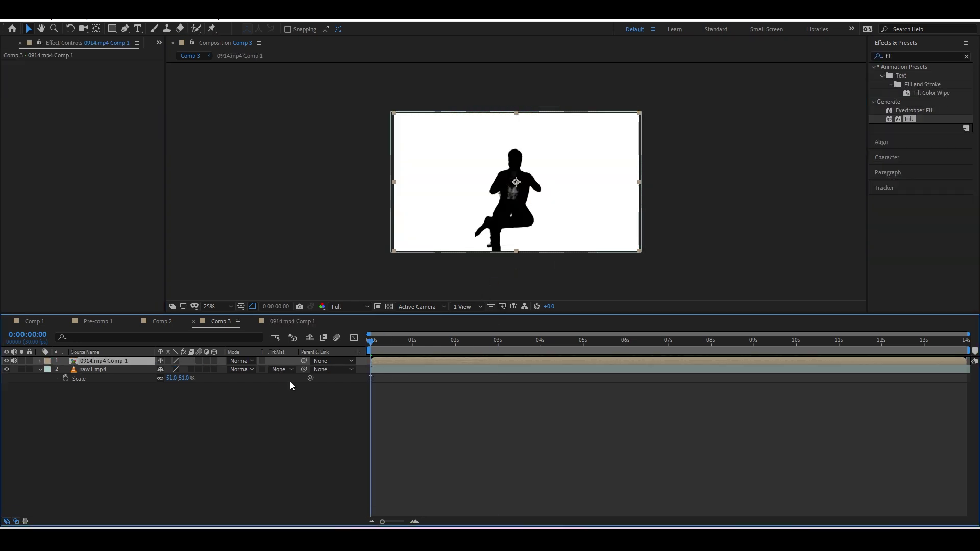
pyautogui.click(283, 369)
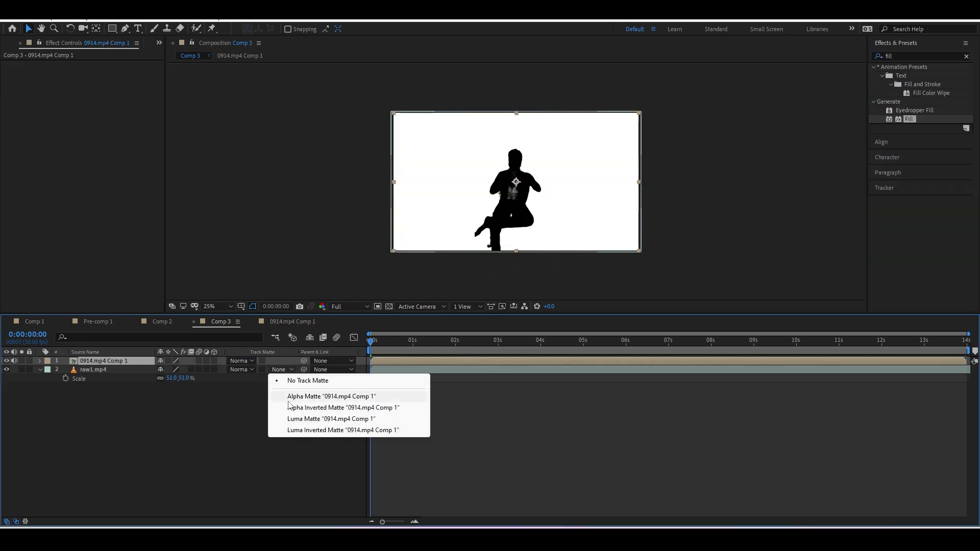
pyautogui.click(289, 430)
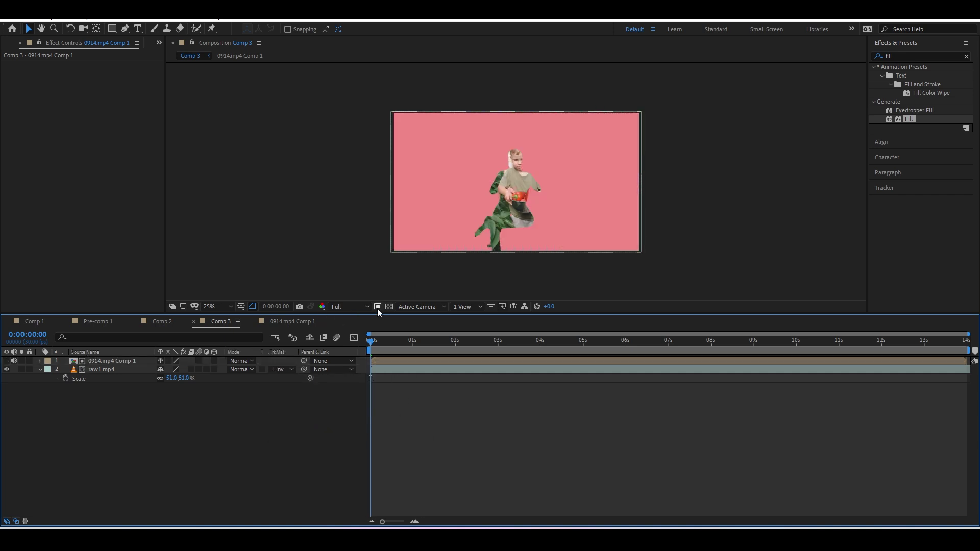
pyautogui.click(389, 306)
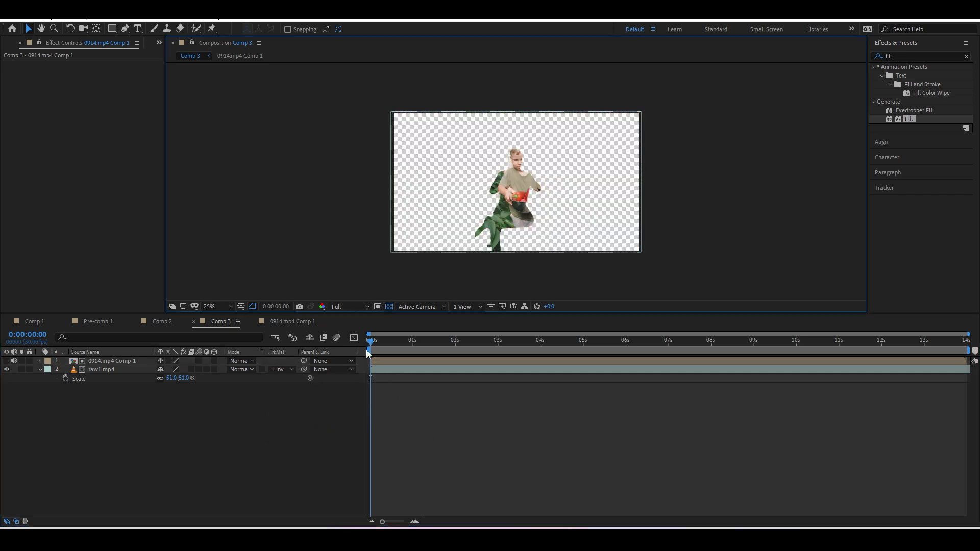
pyautogui.moveTo(370, 339)
pyautogui.mouseDown()
pyautogui.moveTo(440, 338)
pyautogui.moveTo(400, 340)
pyautogui.moveTo(414, 340)
pyautogui.mouseUp()
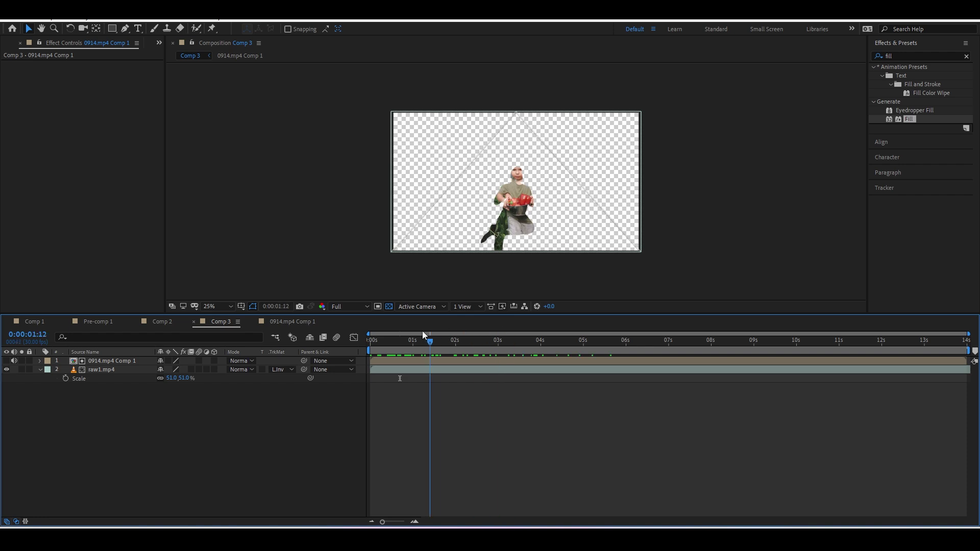
# Switch raw1.mp4 to a regular luma matte, check the child-shaped cutout, and select the silhouette layer
pyautogui.click(281, 370)
pyautogui.click(290, 418)
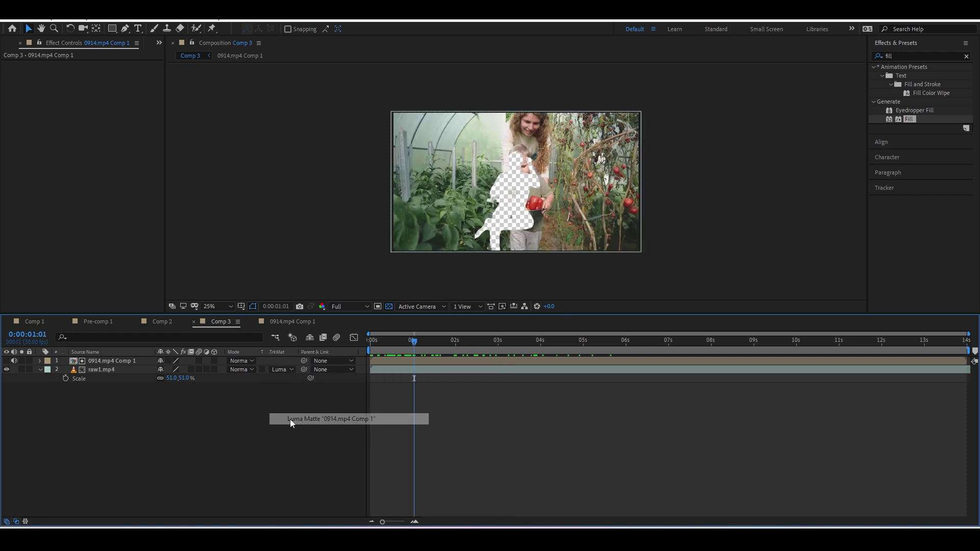
pyautogui.moveTo(369, 342)
pyautogui.mouseDown()
pyautogui.moveTo(517, 352)
pyautogui.moveTo(538, 241)
pyautogui.mouseUp()
pyautogui.moveTo(470, 363); pyautogui.dragTo(417, 363)
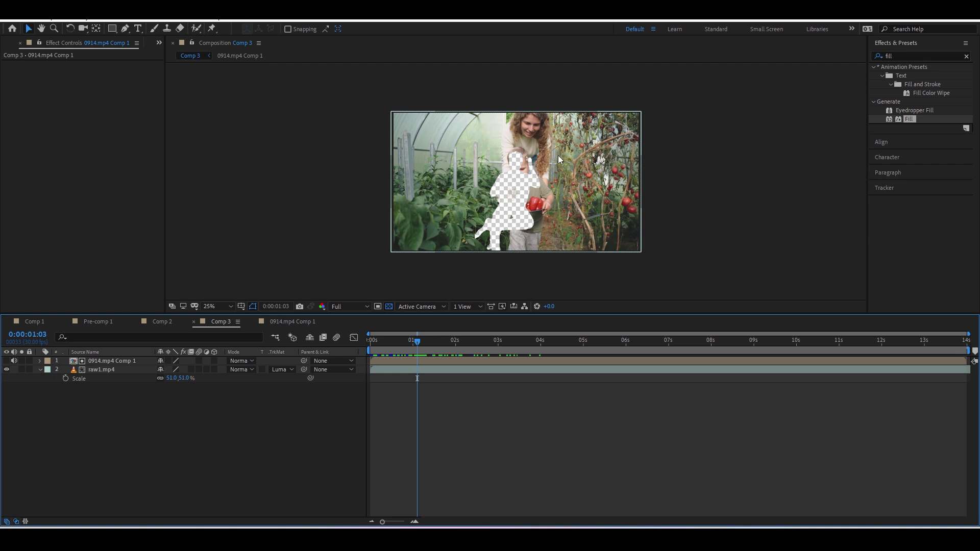
pyautogui.moveTo(378, 340)
pyautogui.mouseDown()
pyautogui.moveTo(412, 356)
pyautogui.moveTo(373, 363)
pyautogui.mouseUp()
pyautogui.click(374, 359)
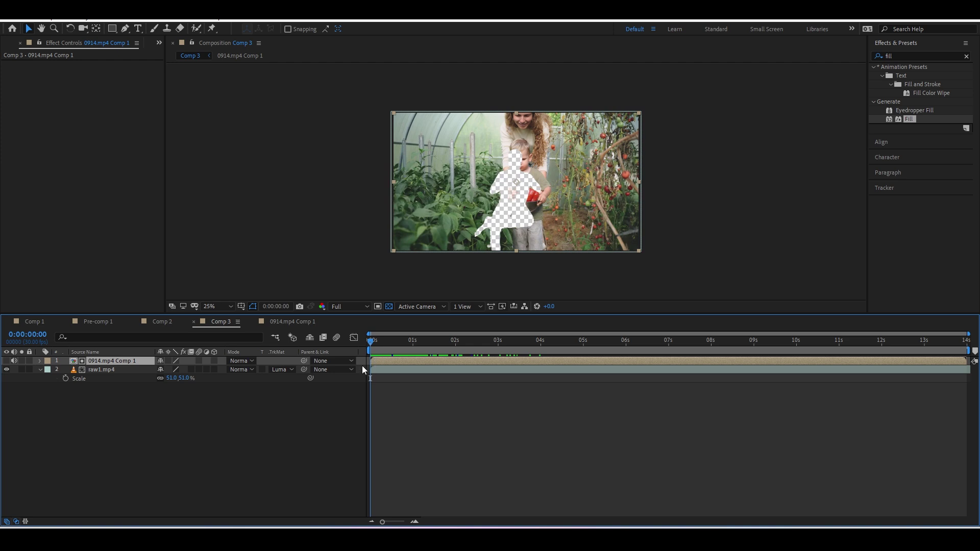
# Keyframe the silhouette matte's Position at 0s and frame 22, sliding it toward the left
pyautogui.press('p')
pyautogui.click(67, 369)
pyautogui.click(402, 345)
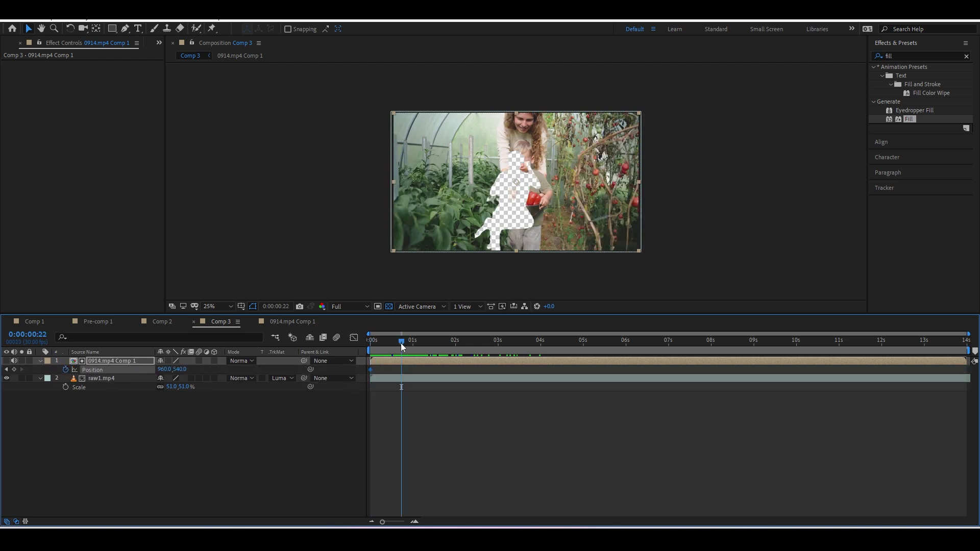
pyautogui.moveTo(577, 207); pyautogui.dragTo(501, 207)
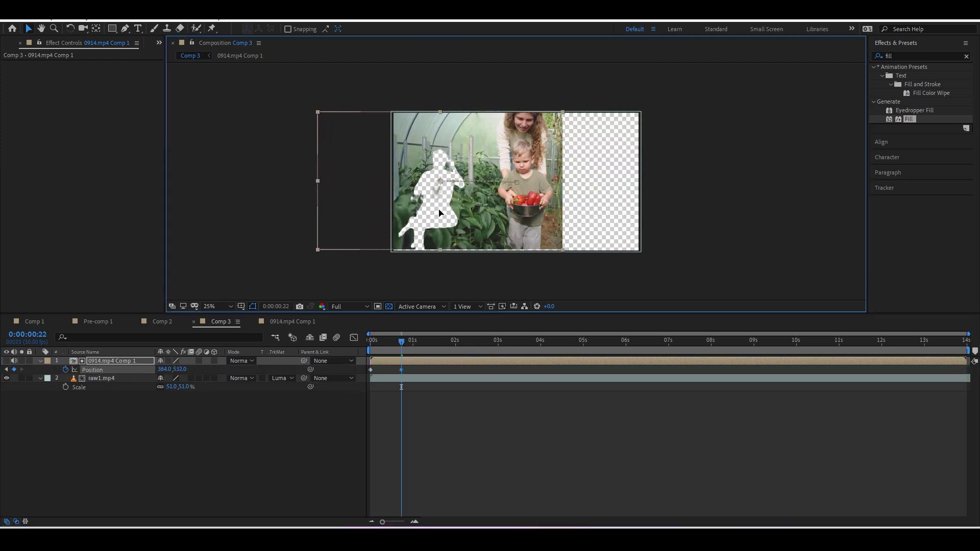
pyautogui.moveTo(382, 345); pyautogui.dragTo(378, 353)
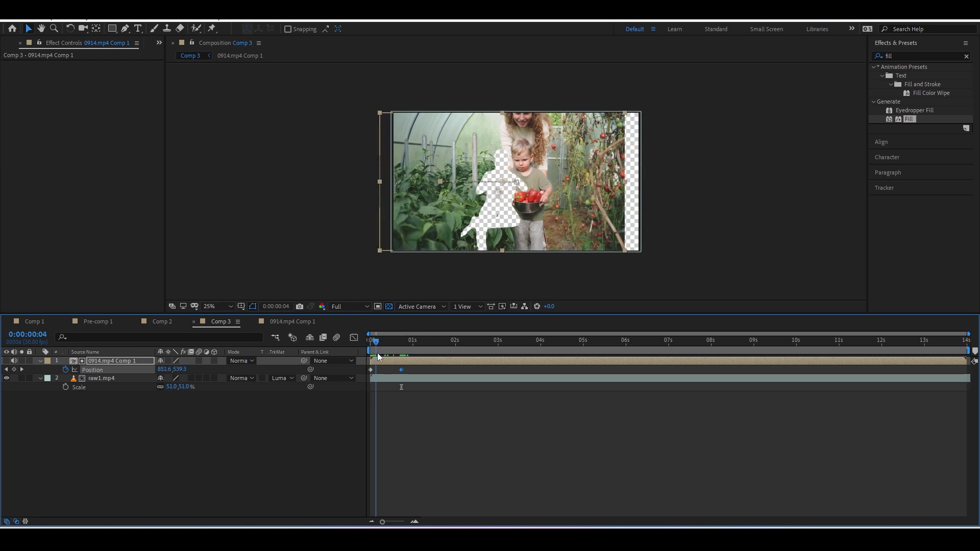
# Test an inverted luma matte on raw1.mp4 across the start of the animation
pyautogui.click(292, 378)
pyautogui.click(282, 439)
pyautogui.moveTo(371, 345)
pyautogui.mouseDown()
pyautogui.moveTo(389, 348)
pyautogui.moveTo(381, 356)
pyautogui.mouseUp()
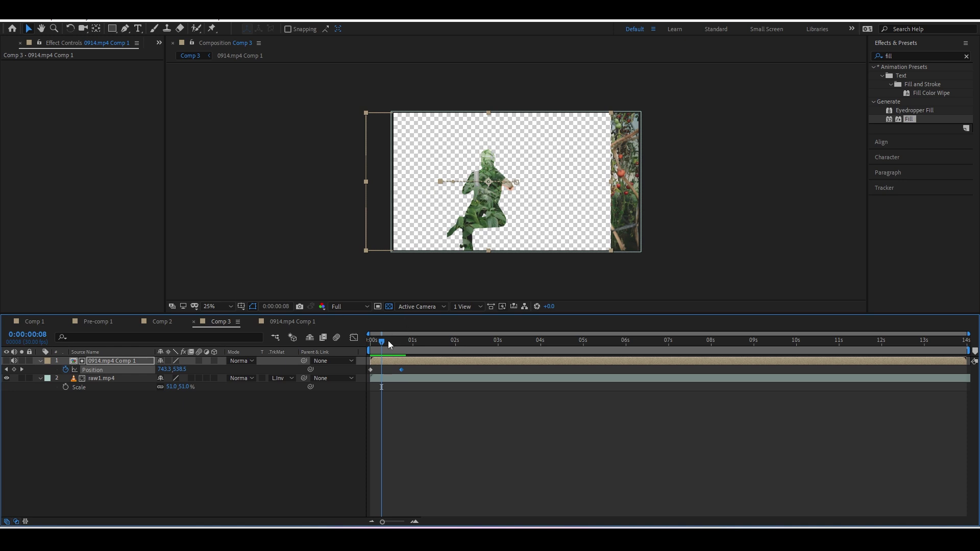
pyautogui.moveTo(388, 345); pyautogui.dragTo(383, 344)
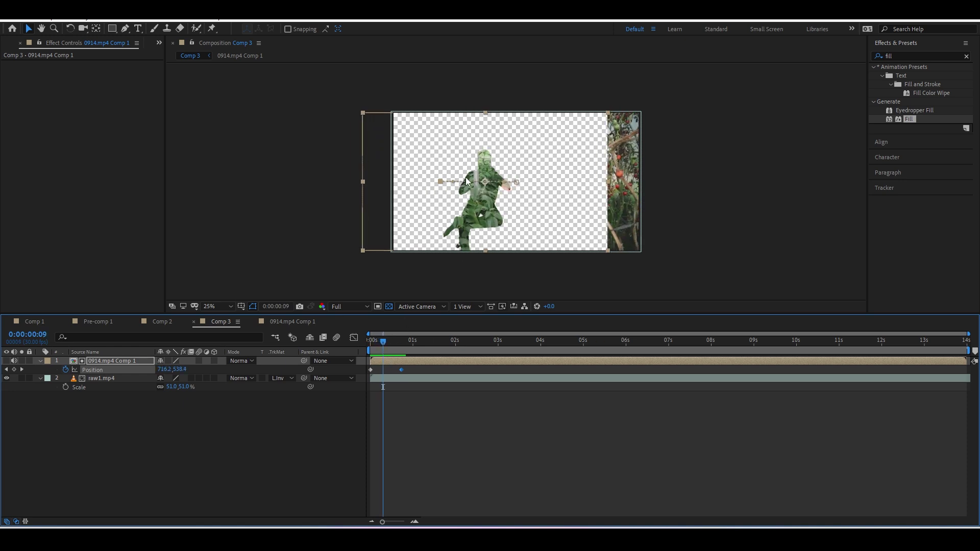
pyautogui.moveTo(396, 339)
pyautogui.mouseDown()
pyautogui.moveTo(366, 353)
pyautogui.moveTo(371, 345)
pyautogui.moveTo(455, 350)
pyautogui.moveTo(330, 345)
pyautogui.mouseUp()
# Try an alpha matte on raw1.mp4 at frame 4, then remove its track matte
pyautogui.click(283, 378)
pyautogui.click(332, 405)
pyautogui.click(283, 378)
pyautogui.press('pagedown')
pyautogui.press('pagedown')
pyautogui.press('pagedown')
pyautogui.click(281, 378)
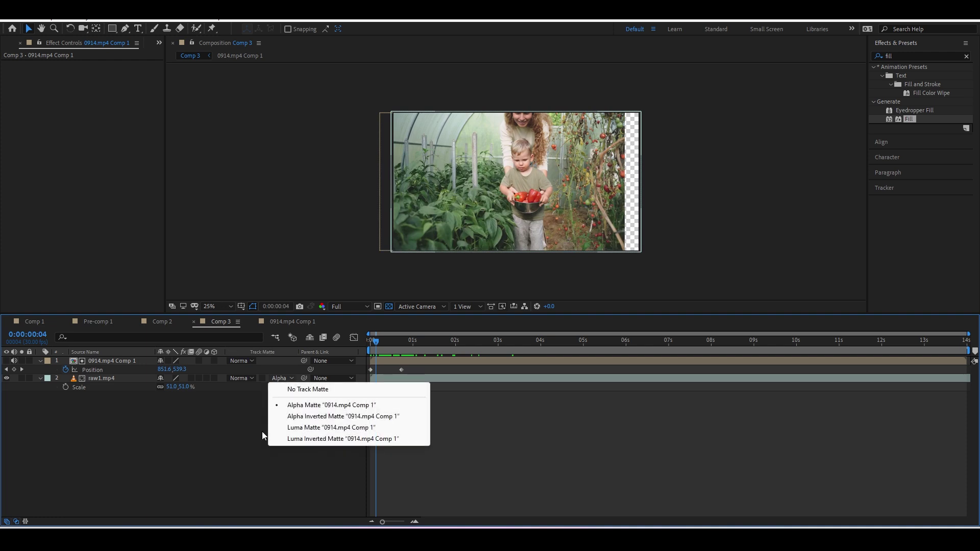
pyautogui.click(296, 386)
pyautogui.click(162, 322)
# Step through the comp tabs to the 0914.mp4 Comp 1 silhouette, stop playback, and return to Comp 3
pyautogui.click(35, 322)
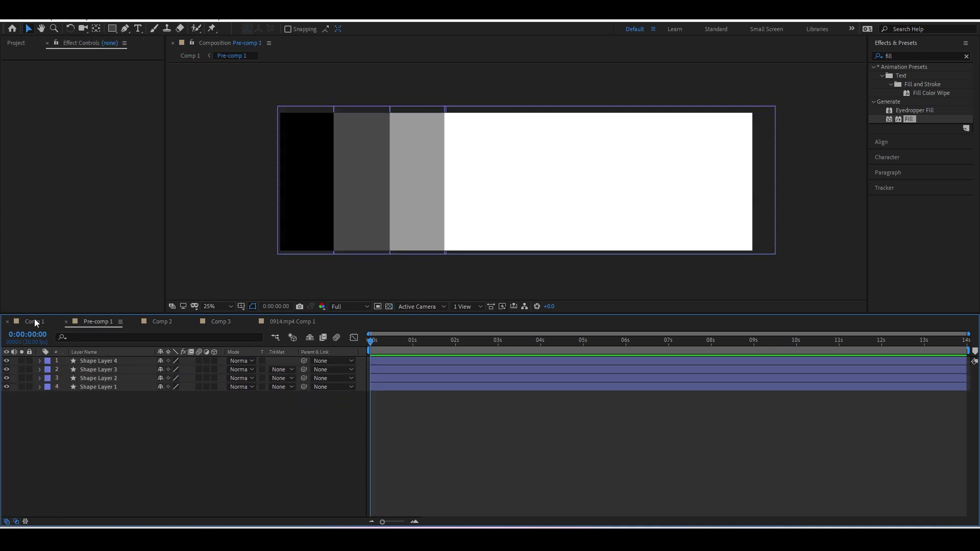
pyautogui.click(98, 321)
pyautogui.click(162, 321)
pyautogui.click(220, 321)
pyautogui.click(276, 321)
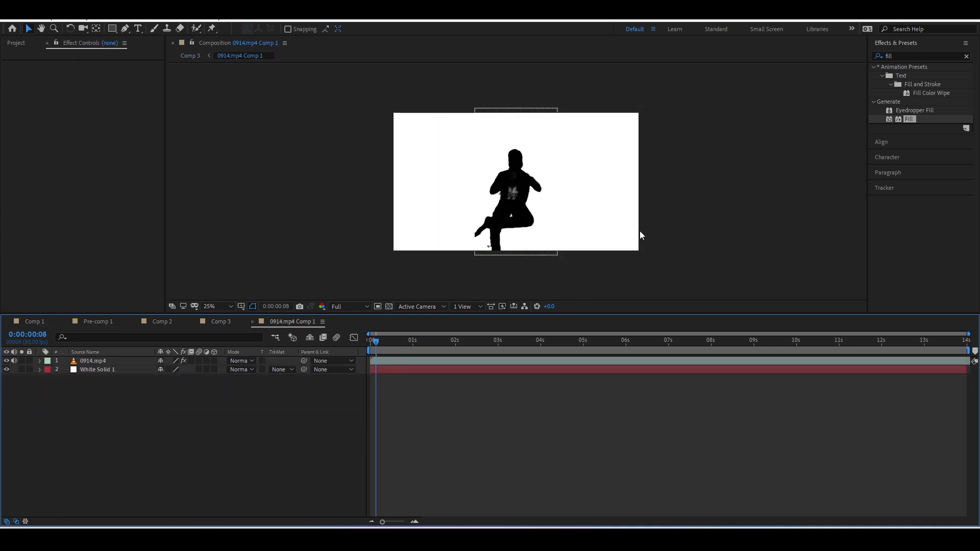
pyautogui.press('space')
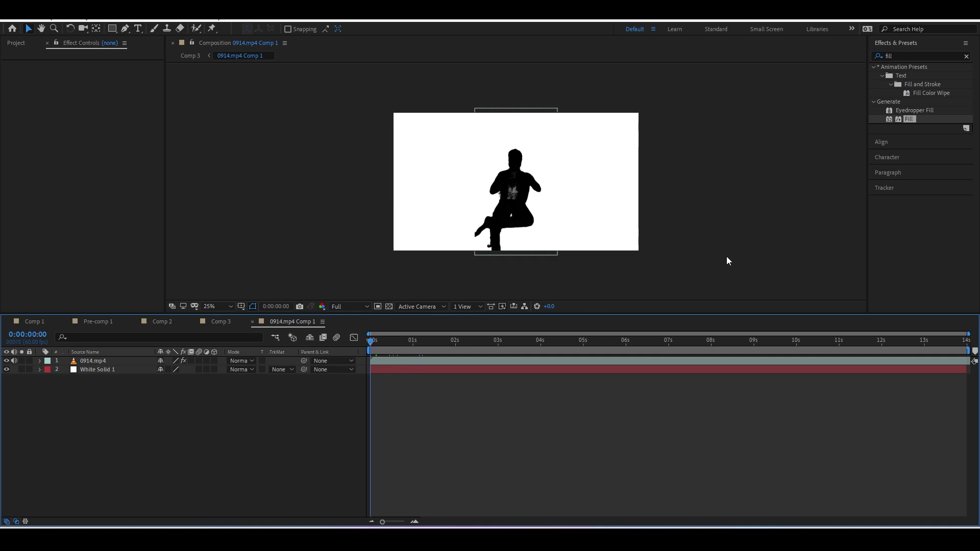
pyautogui.click(233, 323)
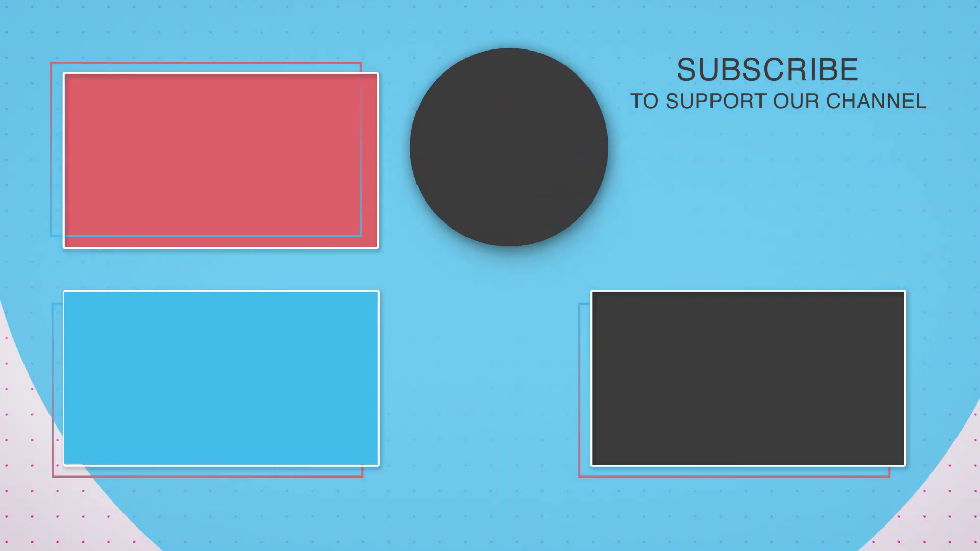